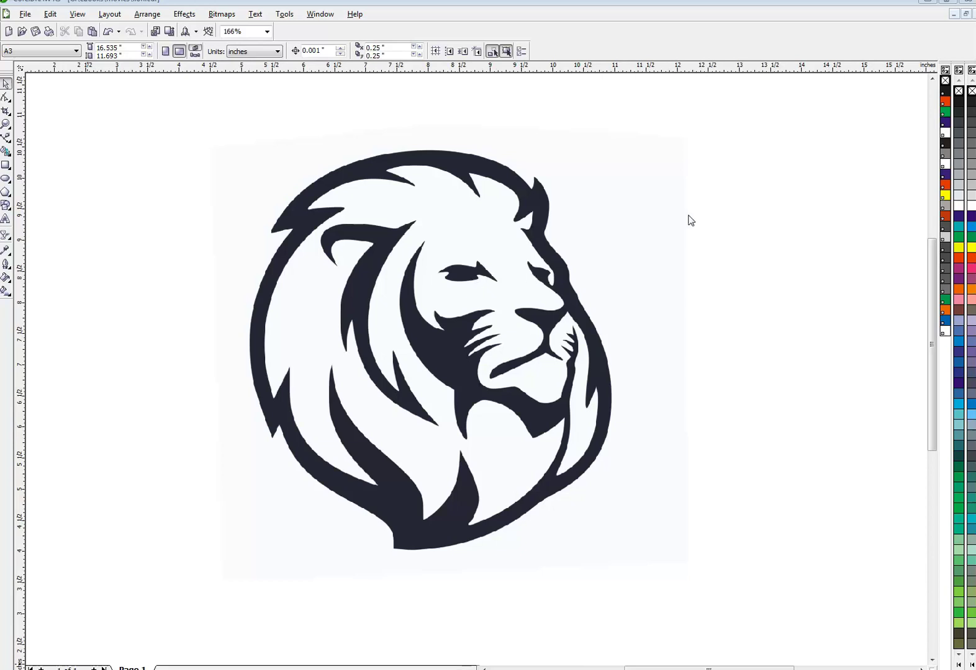
Set the default outline for new graphics to orange at 2.0 pt.
{"action": "key", "text": "F12"}
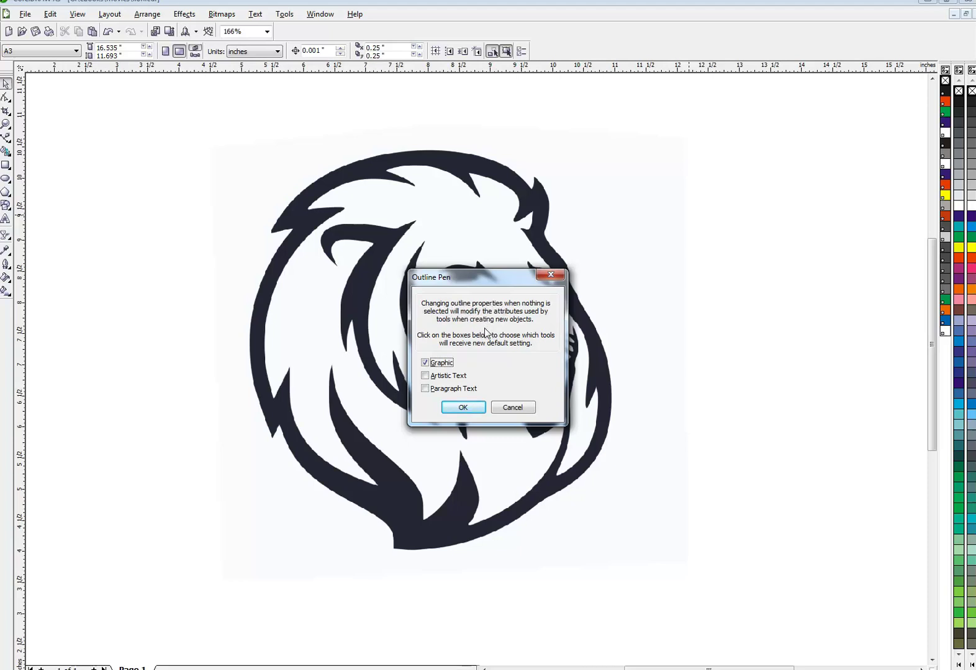
{"action": "left_click", "coordinate": [476, 413]}
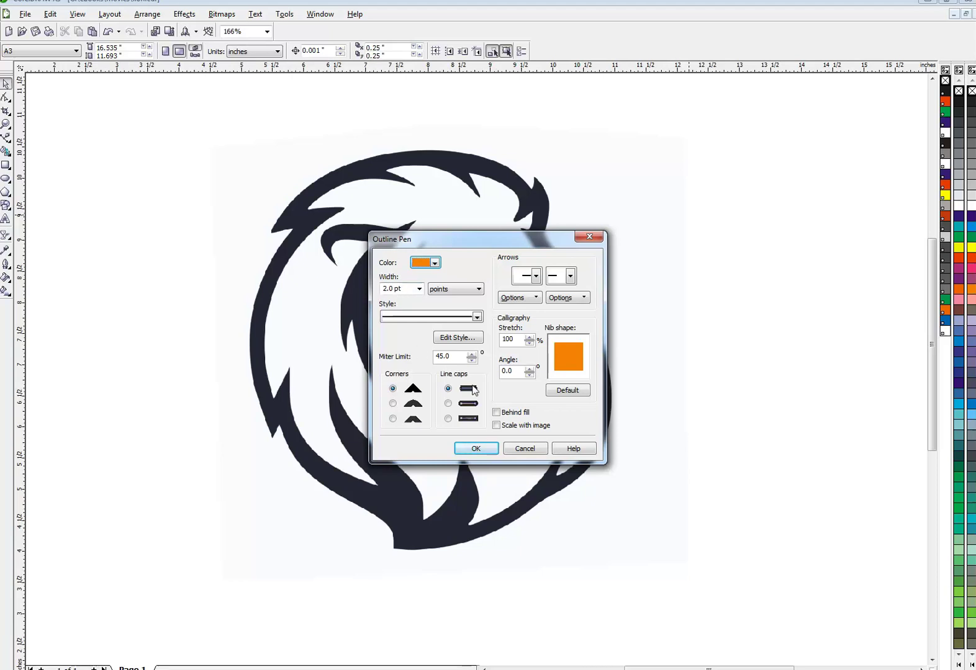
{"action": "left_click", "coordinate": [491, 451]}
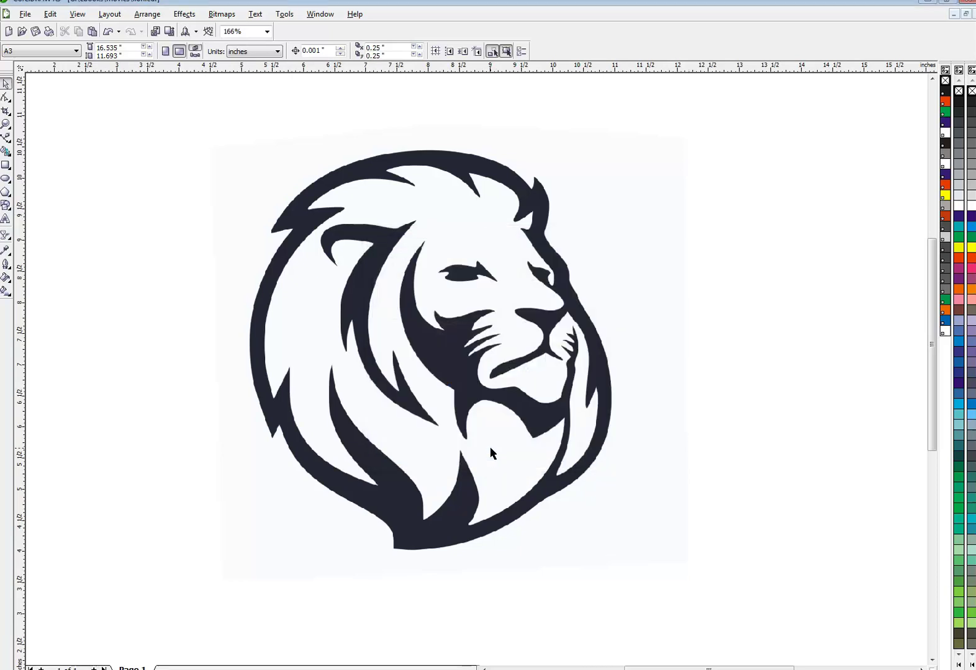
Trace the lion head's top and right edge with straight Polyline segments.
{"action": "left_click", "coordinate": [6, 137]}
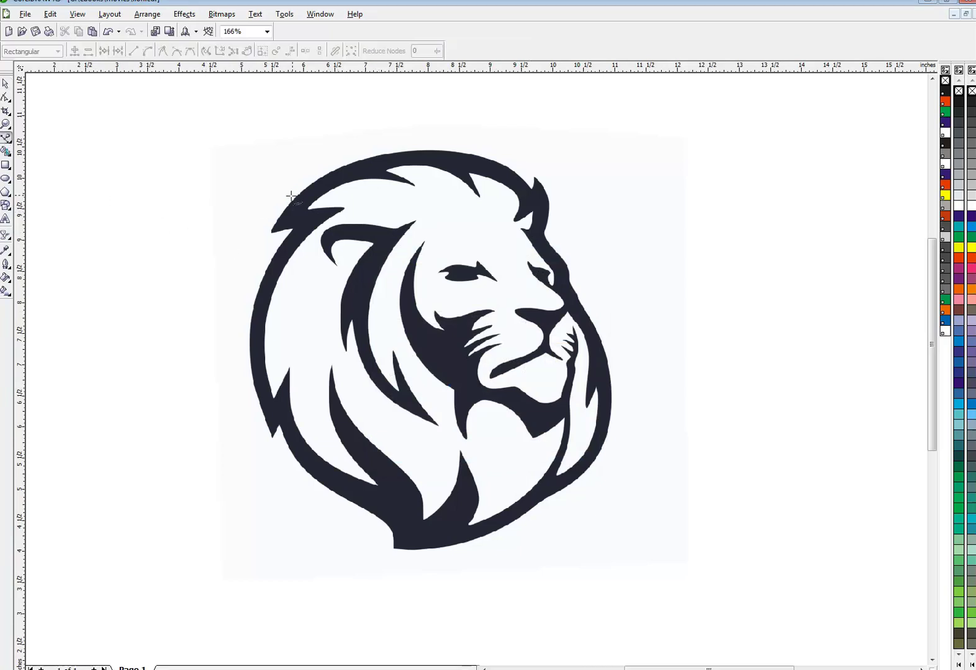
{"action": "left_click", "coordinate": [273, 232]}
{"action": "left_click", "coordinate": [532, 189]}
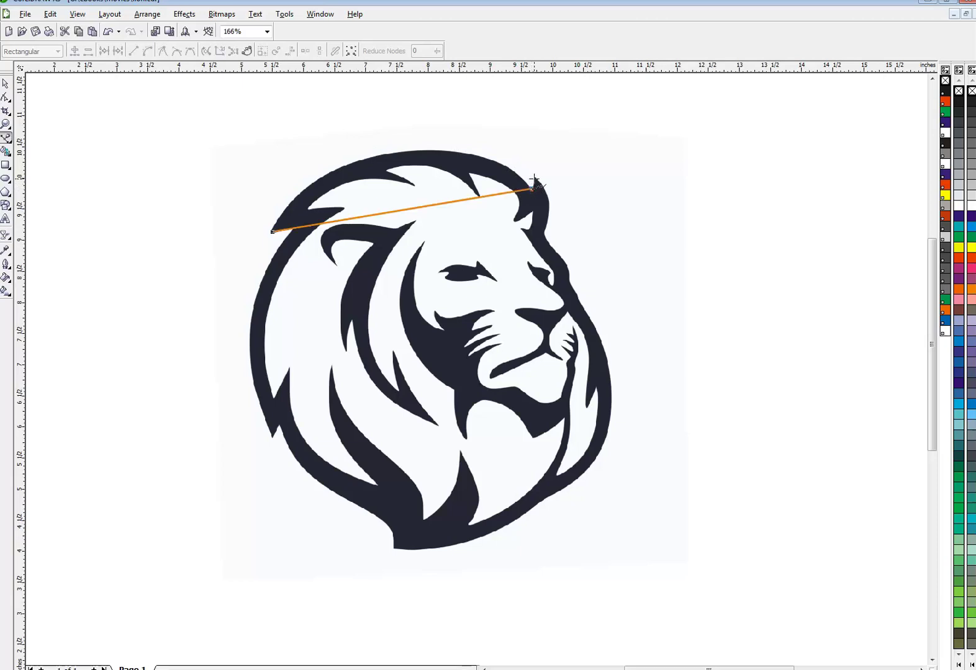
{"action": "left_click", "coordinate": [535, 179]}
{"action": "left_click", "coordinate": [544, 234]}
{"action": "left_click", "coordinate": [568, 268]}
{"action": "left_click", "coordinate": [574, 290]}
{"action": "left_click", "coordinate": [610, 422]}
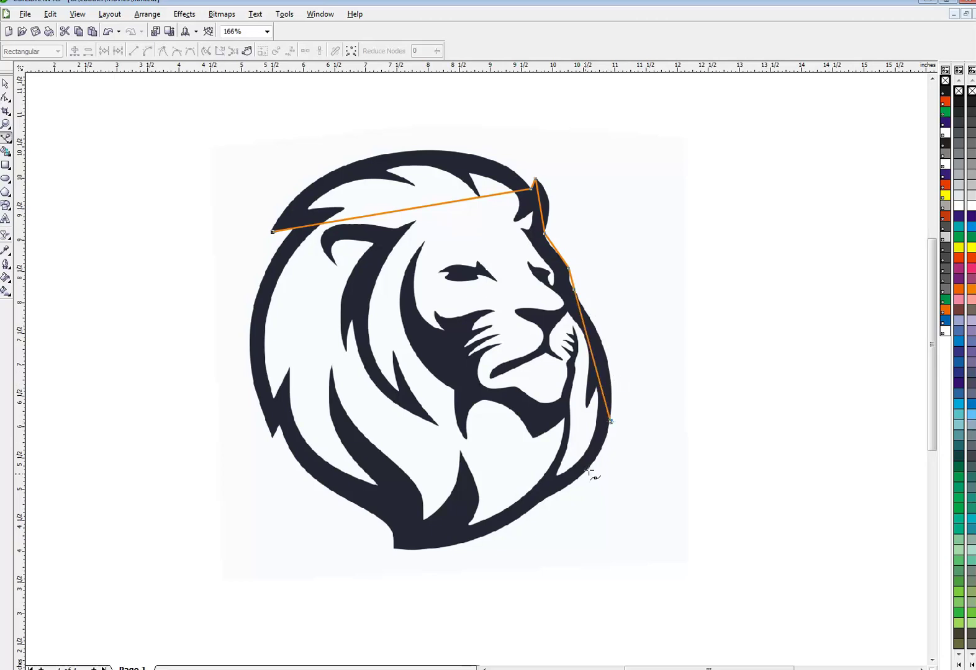
Continue the polyline around the bottom and left side, closing it at the start node.
{"action": "left_click", "coordinate": [552, 496]}
{"action": "left_click", "coordinate": [532, 508]}
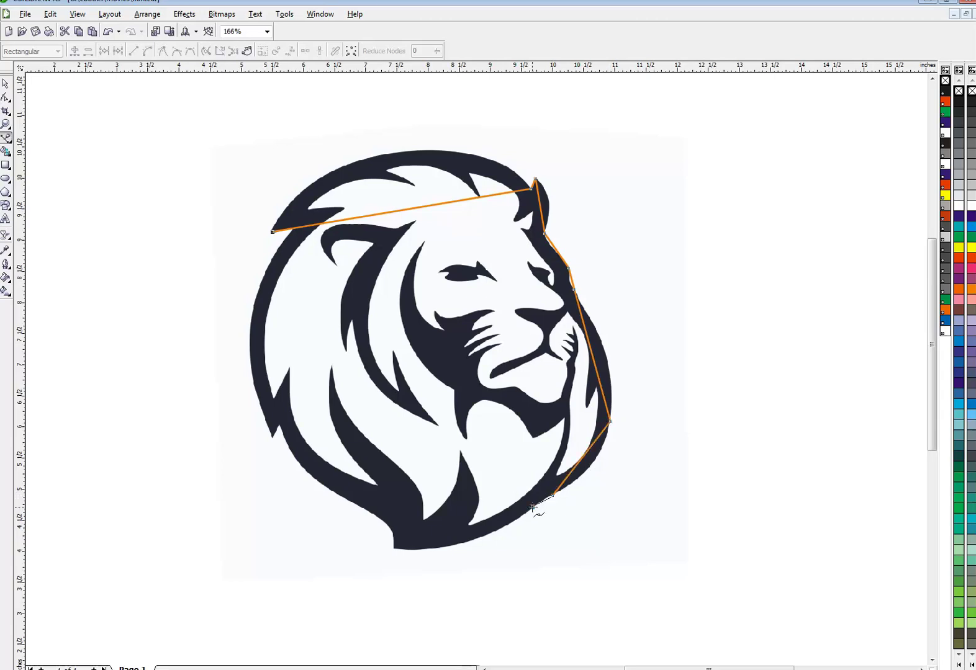
{"action": "left_click", "coordinate": [392, 547]}
{"action": "left_click", "coordinate": [279, 428]}
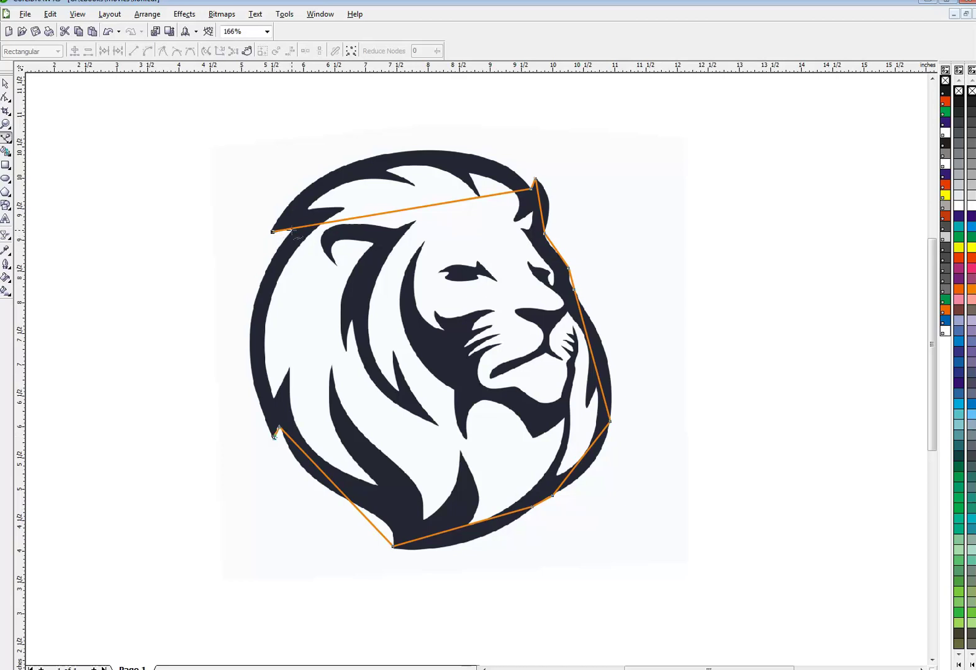
{"action": "left_click", "coordinate": [292, 229]}
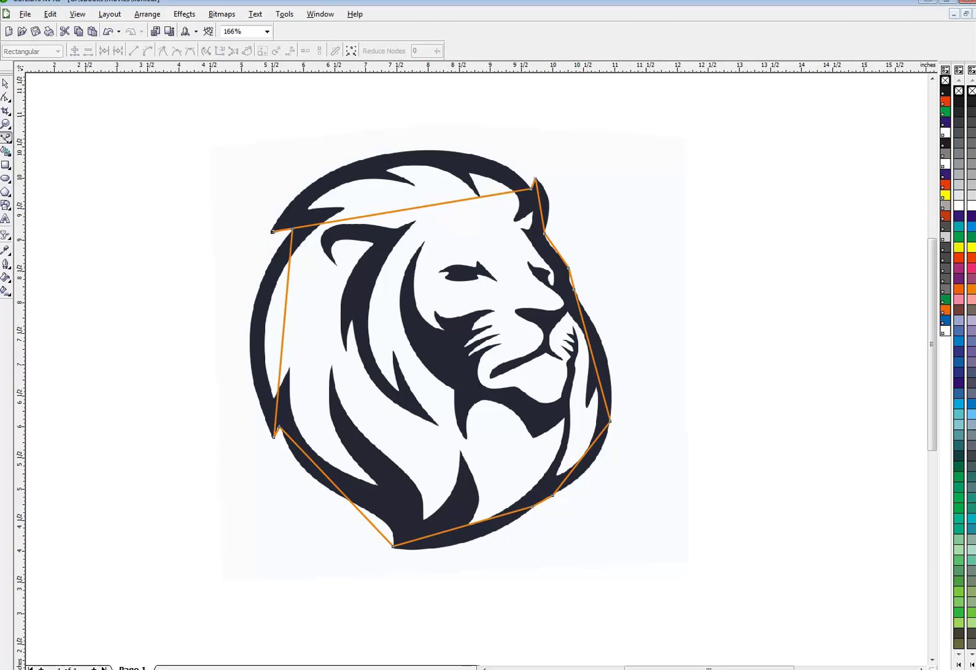
{"action": "left_click", "coordinate": [6, 85]}
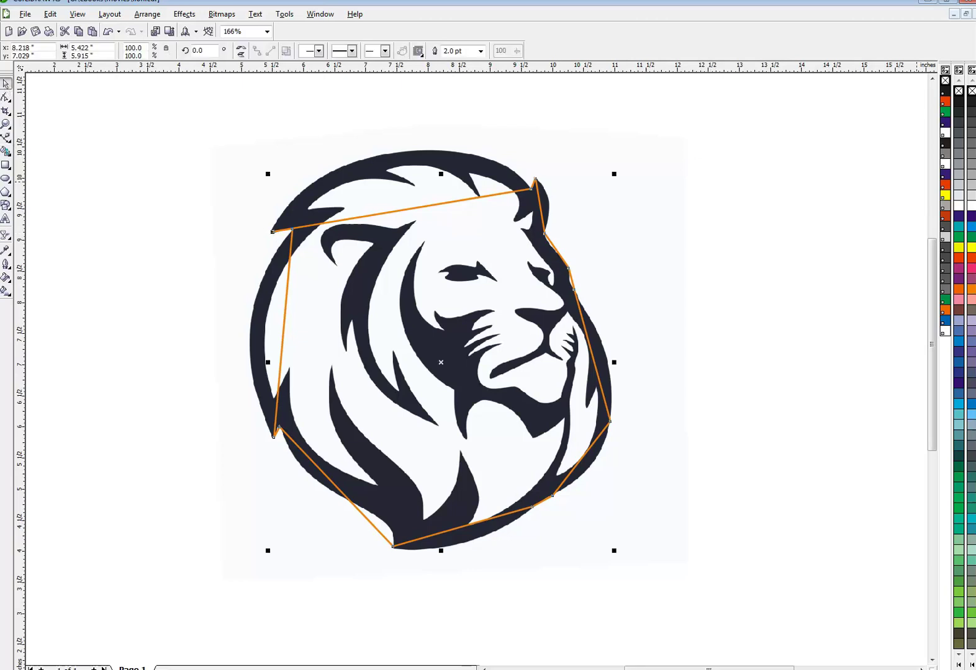
Fill the traced shape solid orange and remove its outline.
{"action": "left_click", "coordinate": [971, 258]}
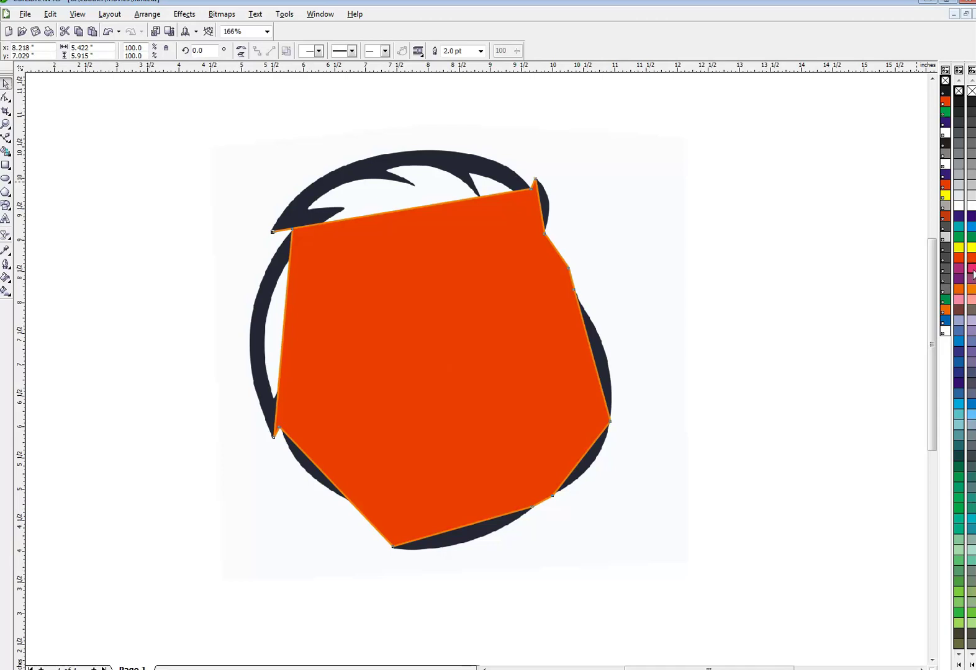
{"action": "left_click", "coordinate": [971, 269]}
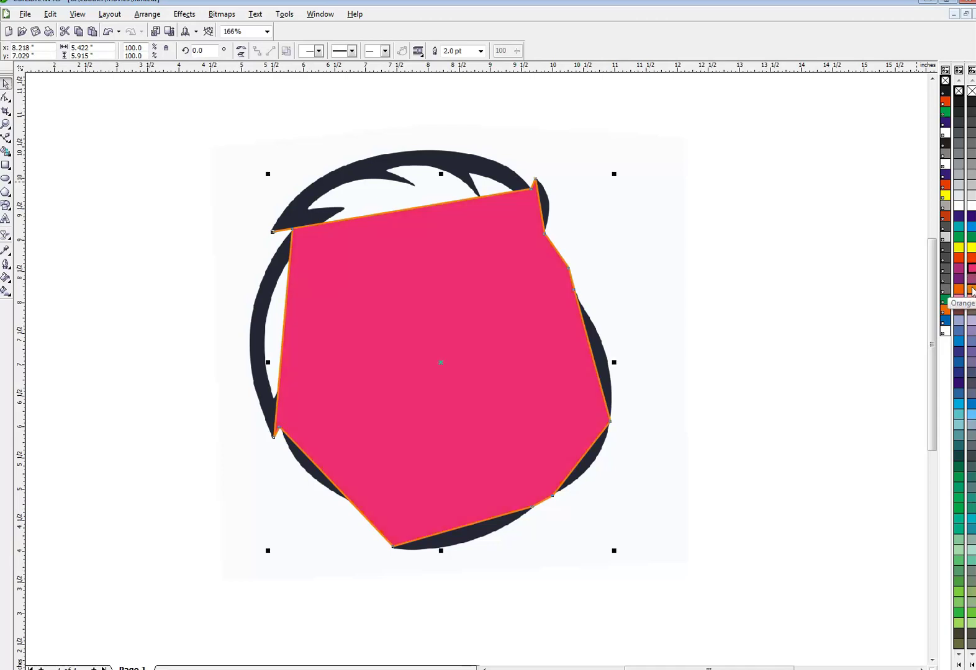
{"action": "left_click", "coordinate": [972, 290]}
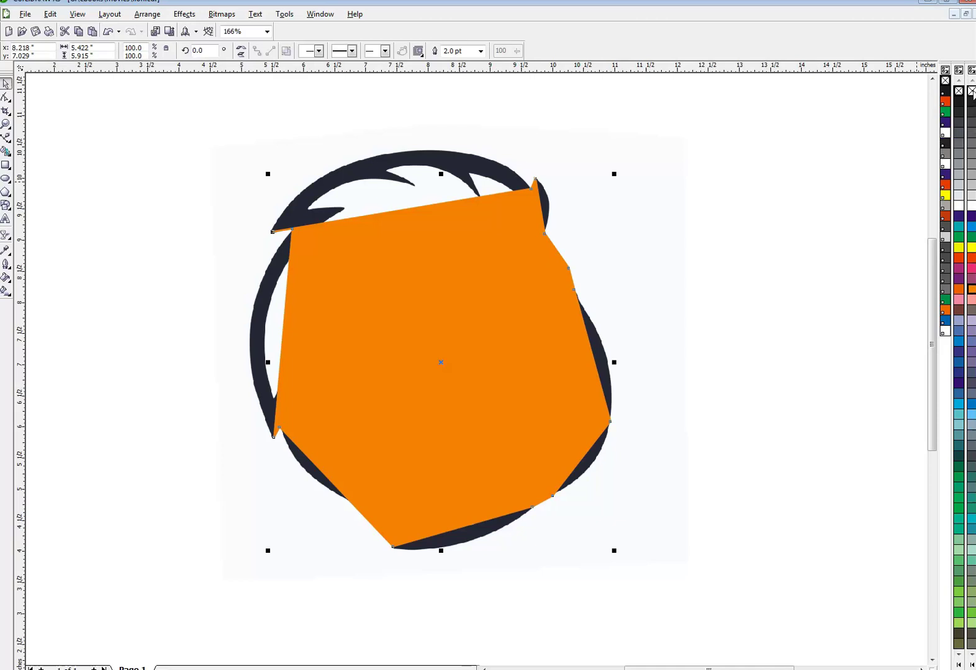
{"action": "right_click", "coordinate": [972, 90]}
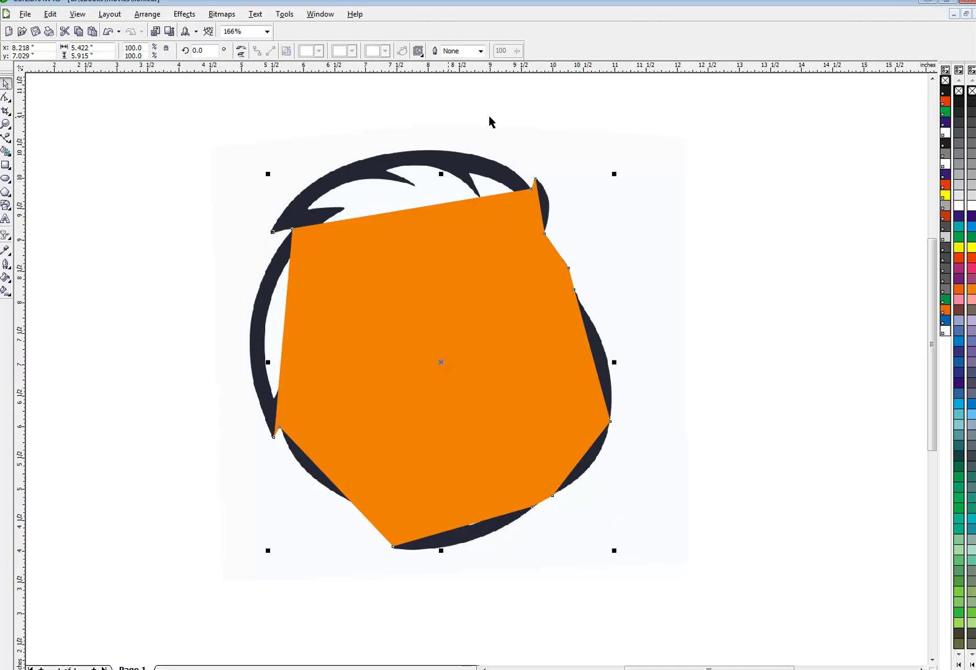
Convert the shape's segments to curves and bend the top edge along the mane and tuft.
{"action": "left_click", "coordinate": [5, 97]}
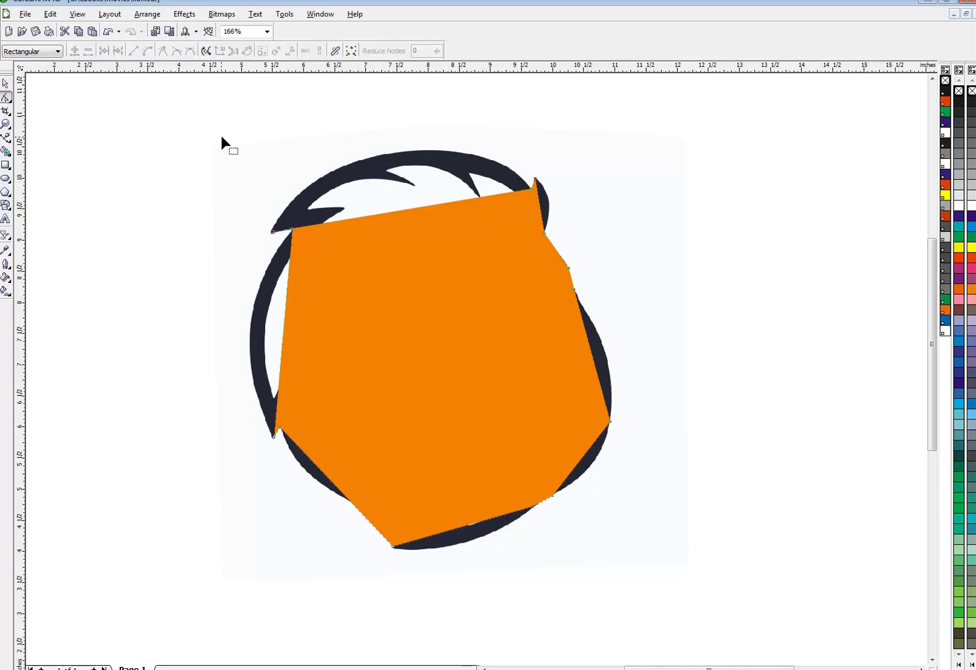
{"action": "left_click_drag", "start_coordinate": [221, 137], "coordinate": [631, 552]}
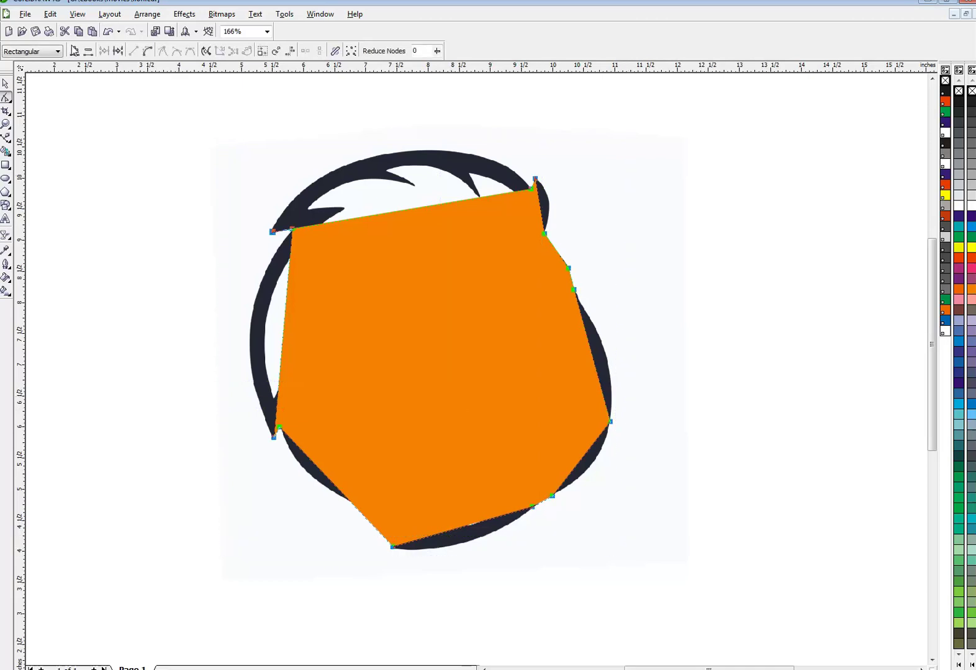
{"action": "left_click", "coordinate": [148, 53]}
{"action": "left_click", "coordinate": [414, 224]}
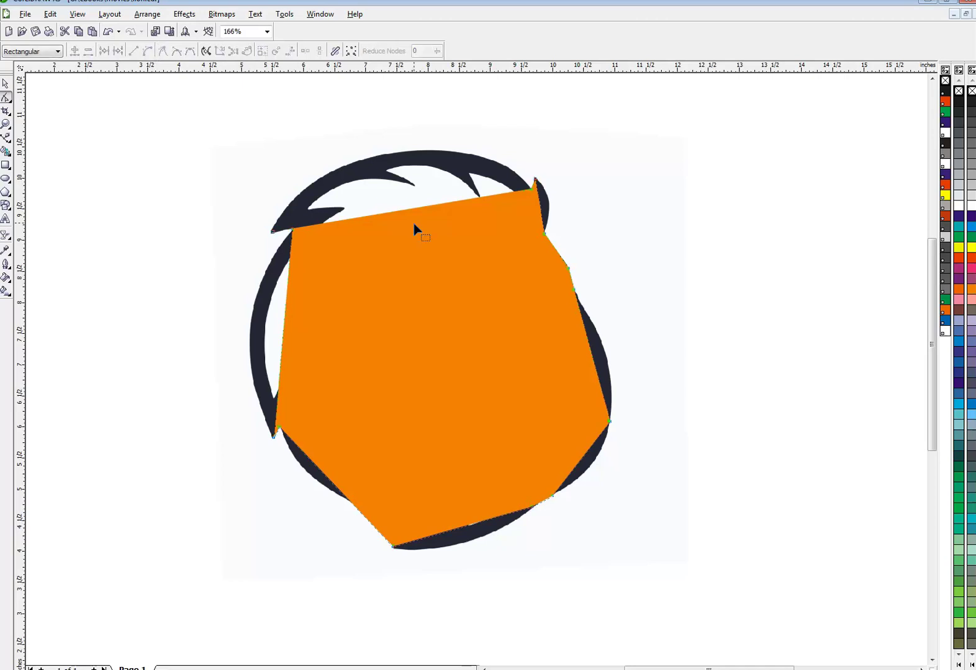
{"action": "left_click_drag", "start_coordinate": [406, 211], "coordinate": [390, 153]}
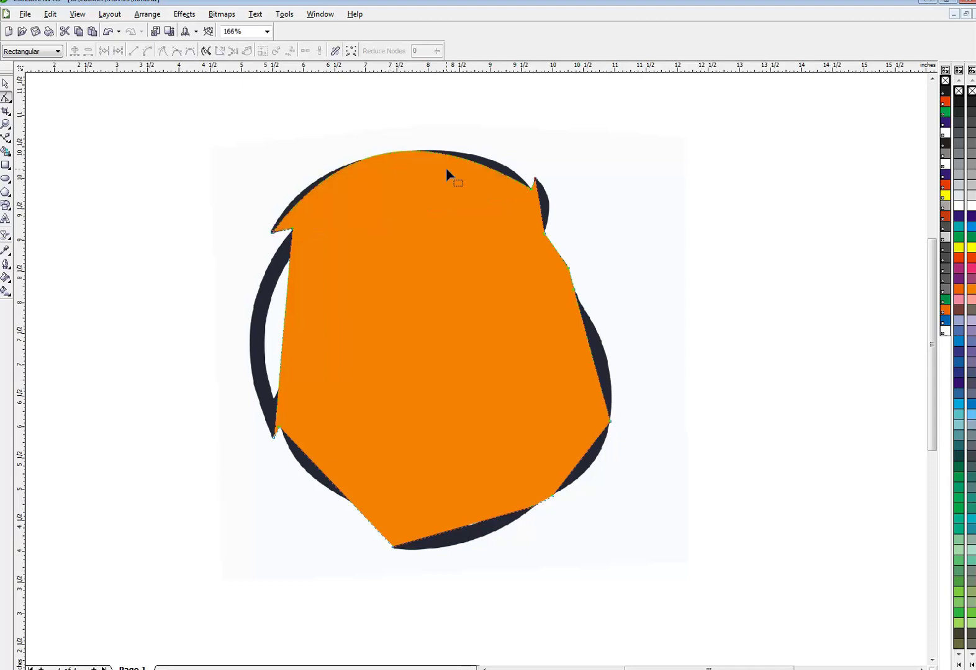
{"action": "left_click", "coordinate": [532, 187]}
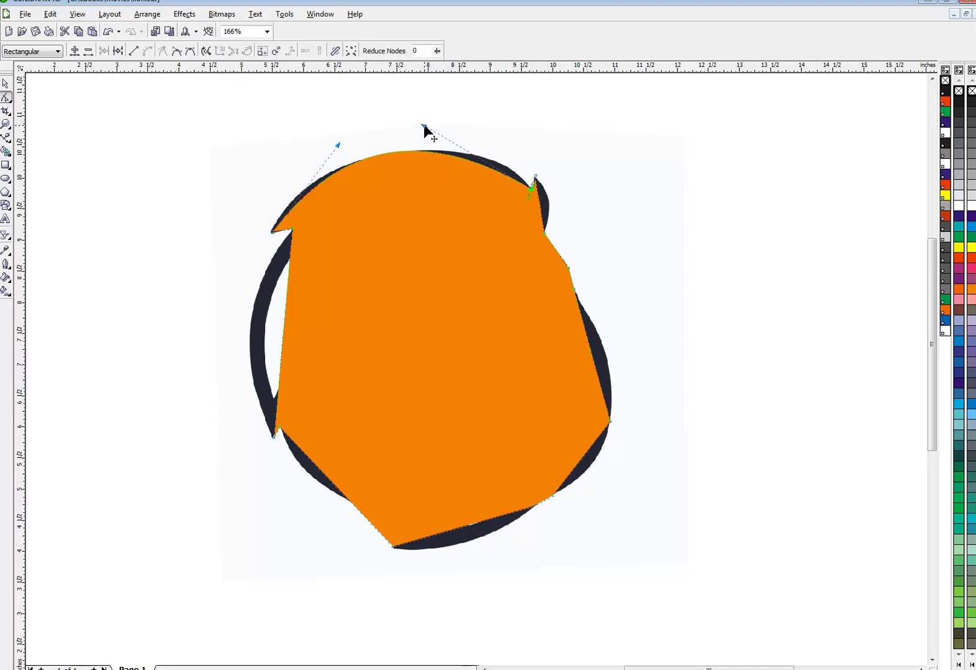
{"action": "left_click_drag", "start_coordinate": [425, 126], "coordinate": [471, 122]}
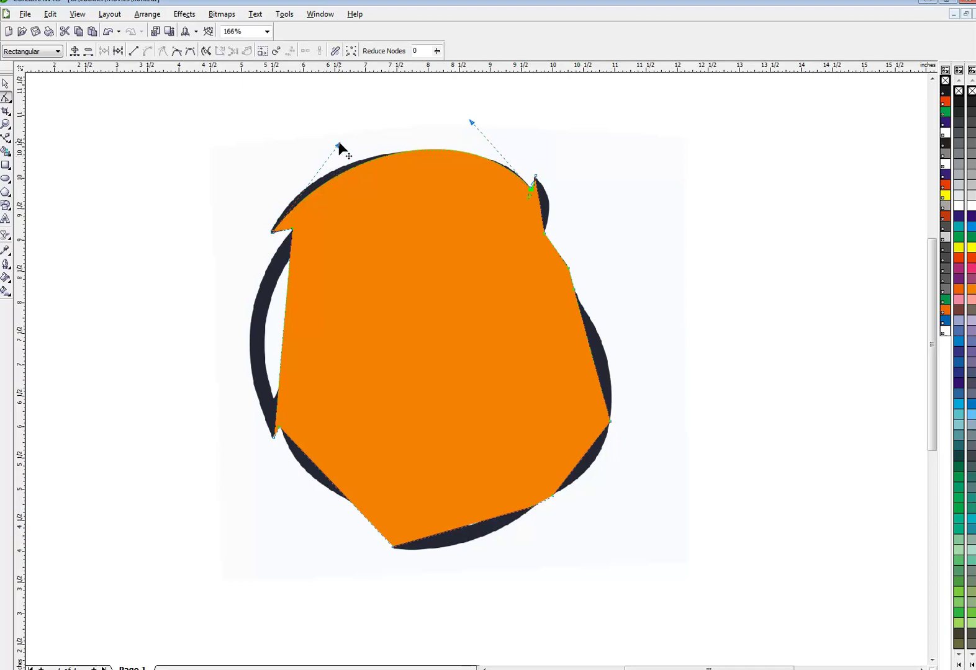
{"action": "left_click_drag", "start_coordinate": [339, 145], "coordinate": [305, 151]}
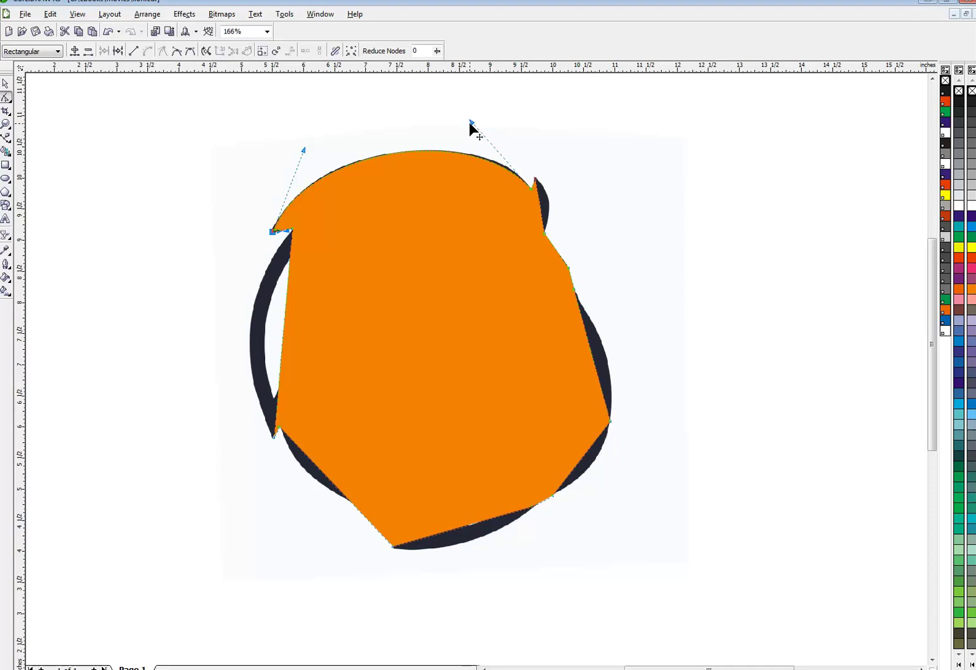
{"action": "left_click_drag", "start_coordinate": [471, 121], "coordinate": [477, 119]}
{"action": "left_click_drag", "start_coordinate": [543, 218], "coordinate": [554, 216]}
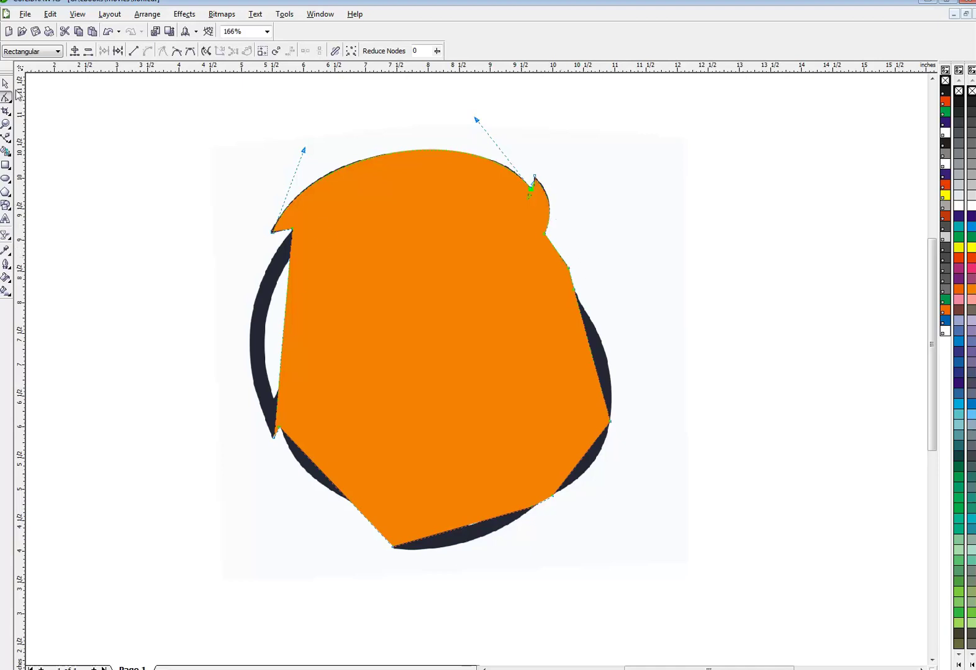
{"action": "left_click", "coordinate": [6, 84]}
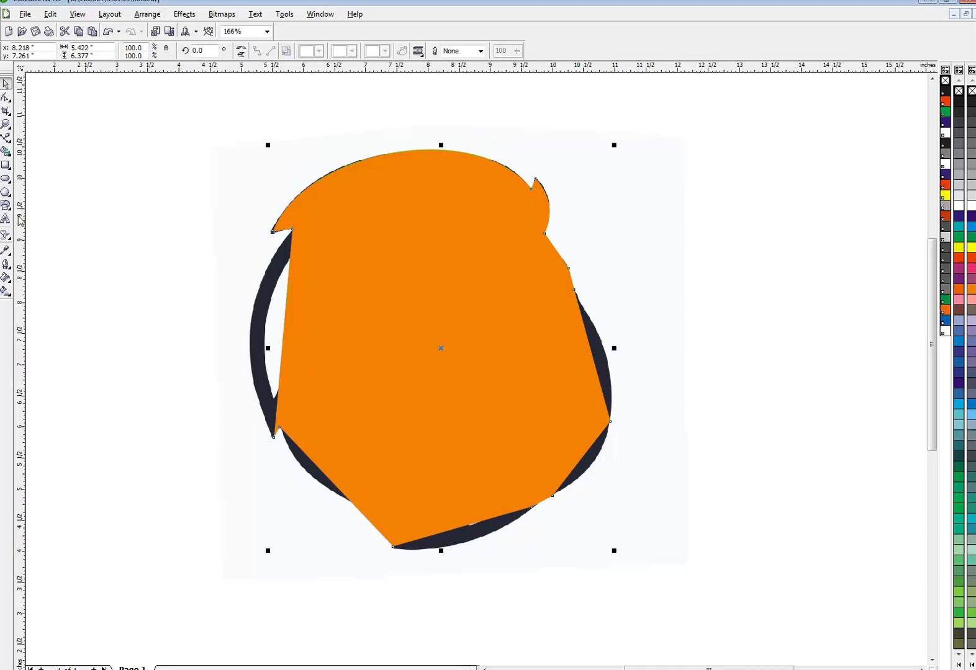
Apply Uniform transparency at 27 to the orange shape.
{"action": "left_click", "coordinate": [6, 235]}
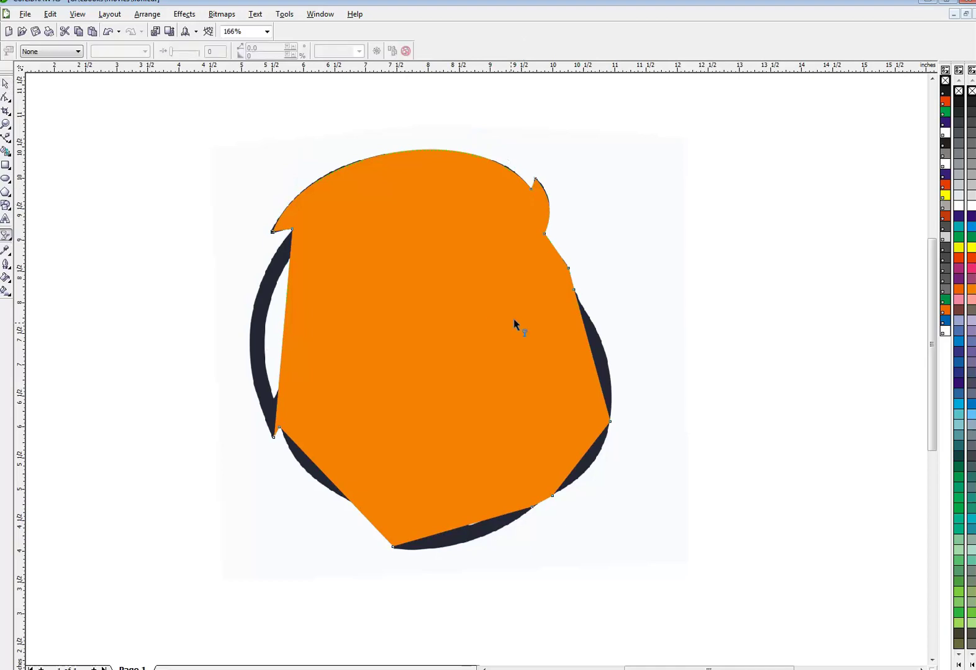
{"action": "left_click", "coordinate": [55, 53]}
{"action": "left_click", "coordinate": [38, 70]}
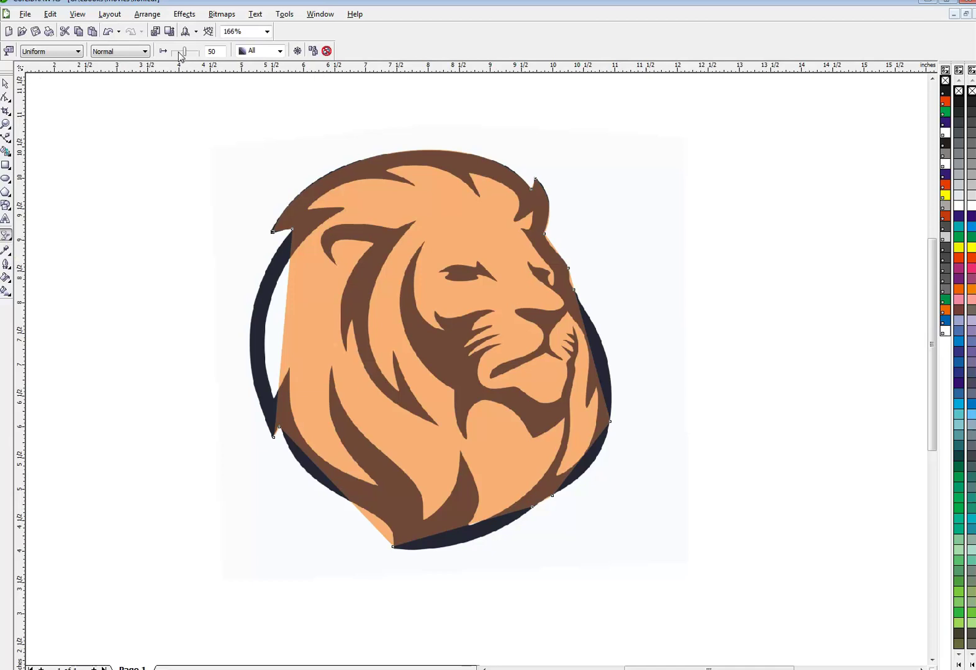
{"action": "left_click_drag", "start_coordinate": [180, 53], "coordinate": [177, 53]}
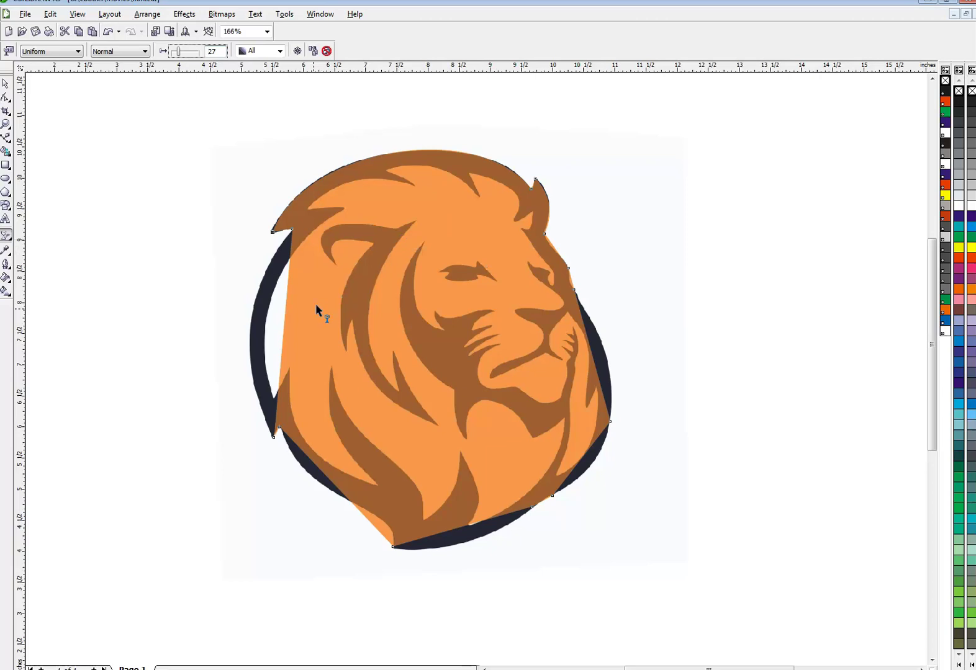
Curve the left edge outward and add a node to fit the lower-left mane curve.
{"action": "left_click", "coordinate": [6, 98]}
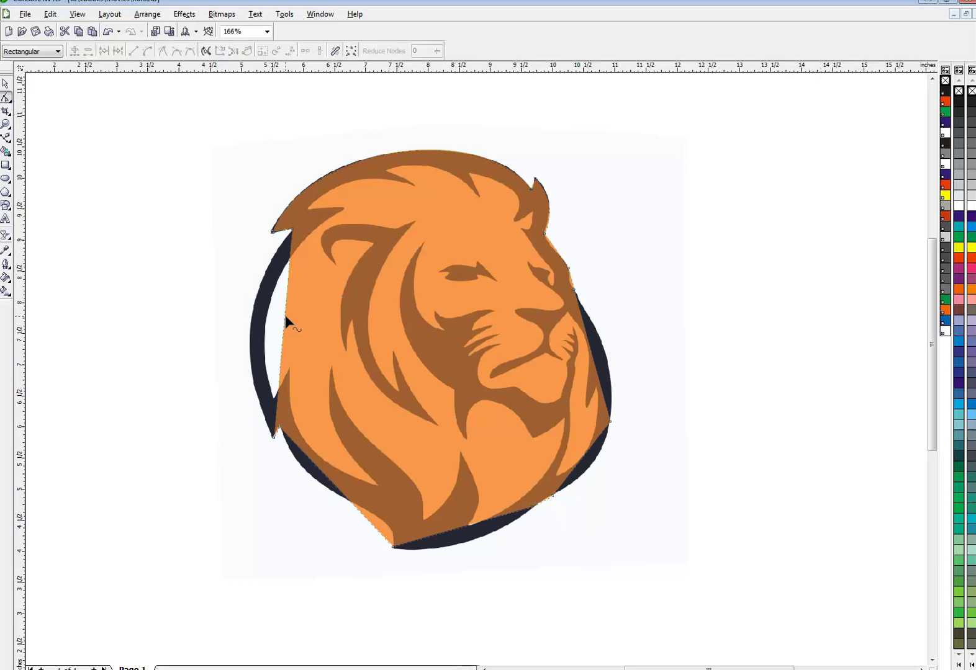
{"action": "left_click_drag", "start_coordinate": [285, 315], "coordinate": [253, 323]}
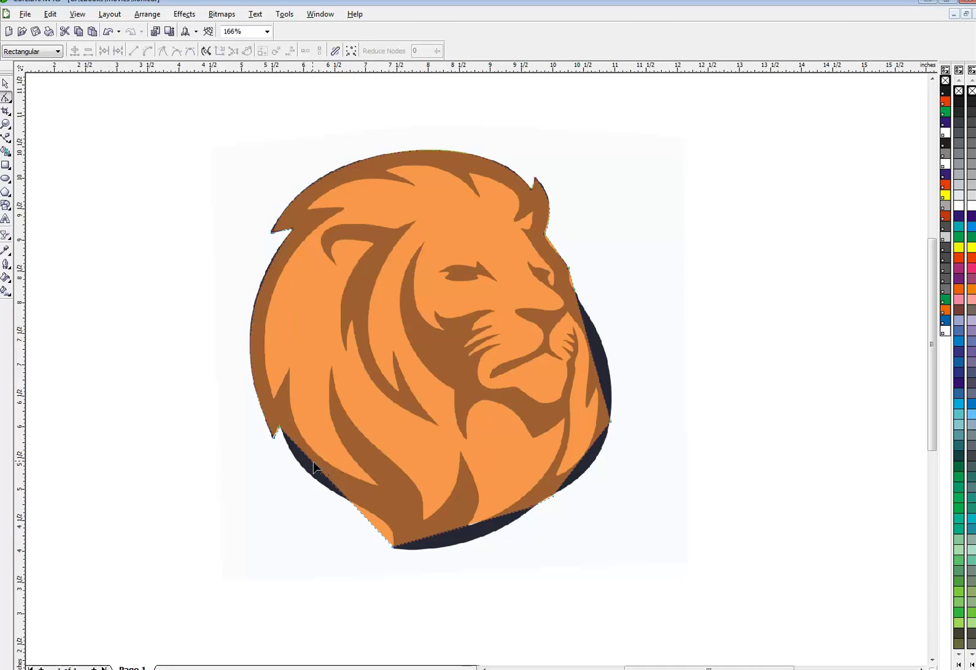
{"action": "left_click", "coordinate": [279, 432]}
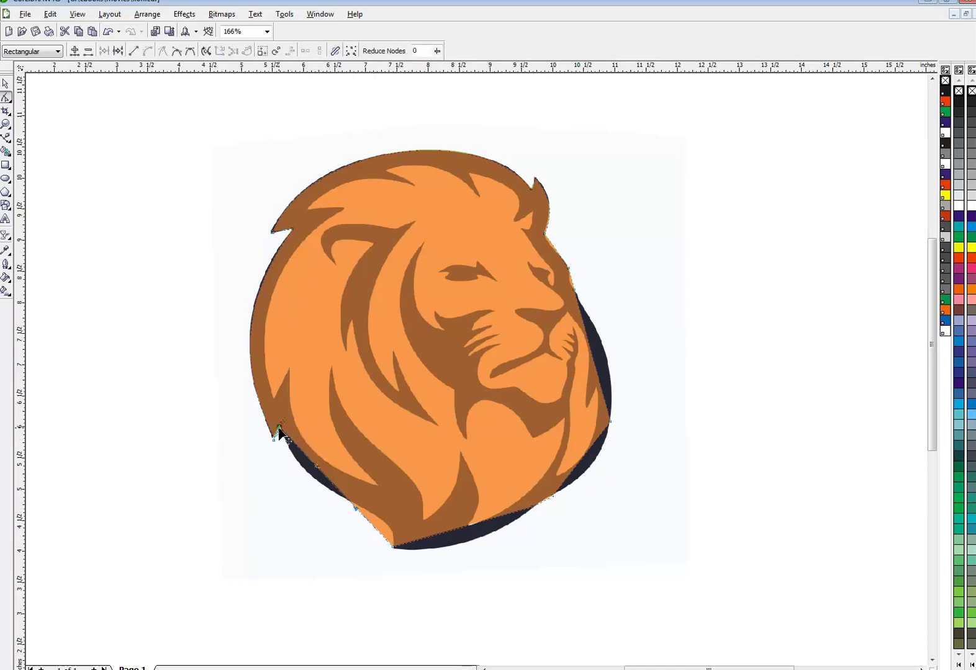
{"action": "double_click", "coordinate": [303, 477]}
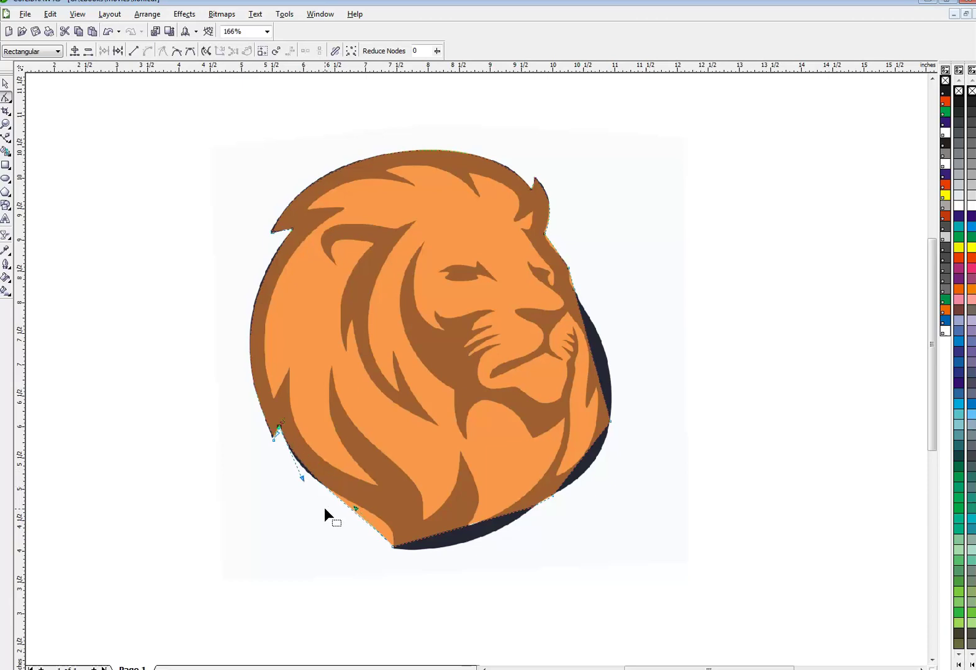
{"action": "left_click_drag", "start_coordinate": [353, 507], "coordinate": [399, 516]}
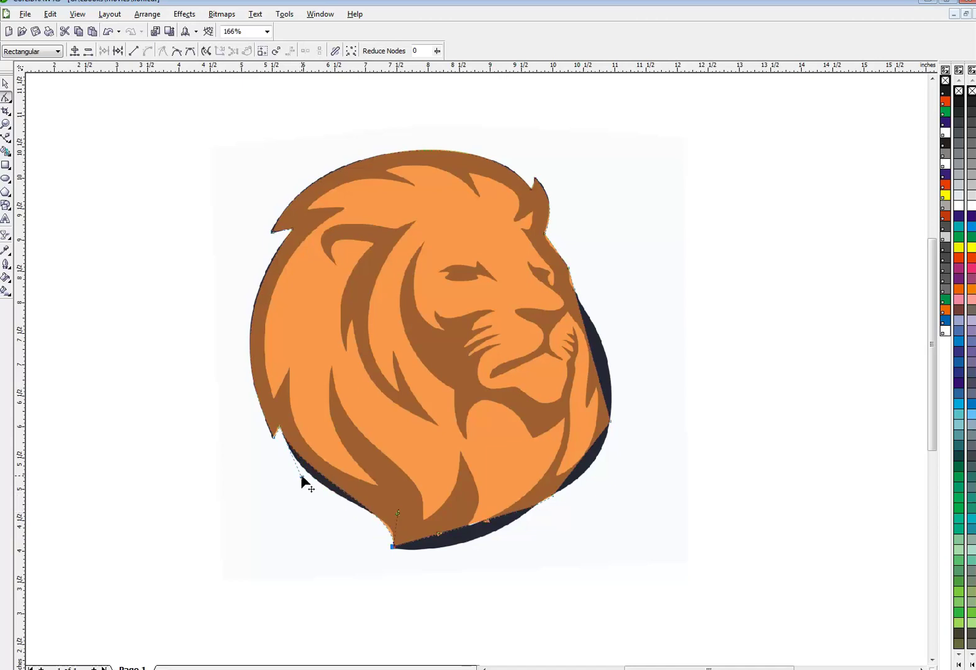
{"action": "left_click_drag", "start_coordinate": [302, 480], "coordinate": [290, 495]}
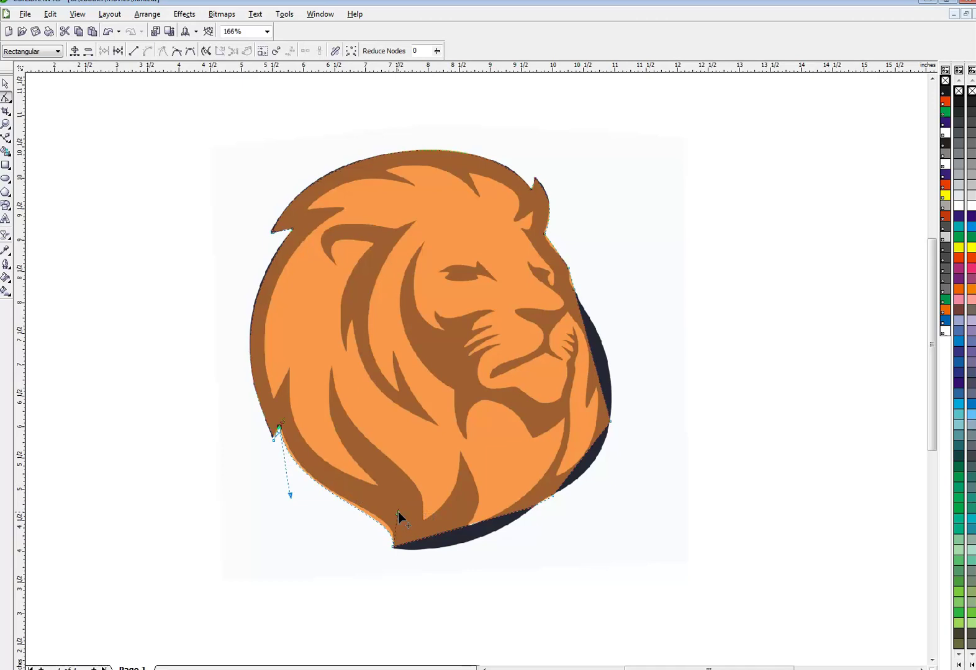
{"action": "left_click_drag", "start_coordinate": [399, 514], "coordinate": [402, 508]}
{"action": "left_click_drag", "start_coordinate": [287, 494], "coordinate": [288, 489]}
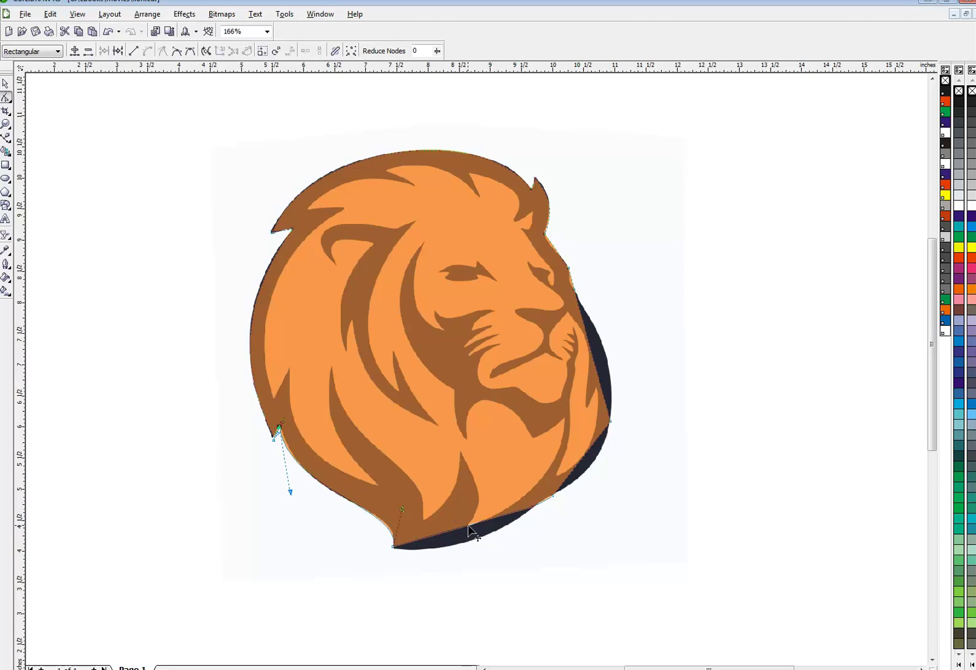
Pull the bottom and right-side curves onto the lion's dark edge.
{"action": "left_click_drag", "start_coordinate": [468, 528], "coordinate": [470, 543]}
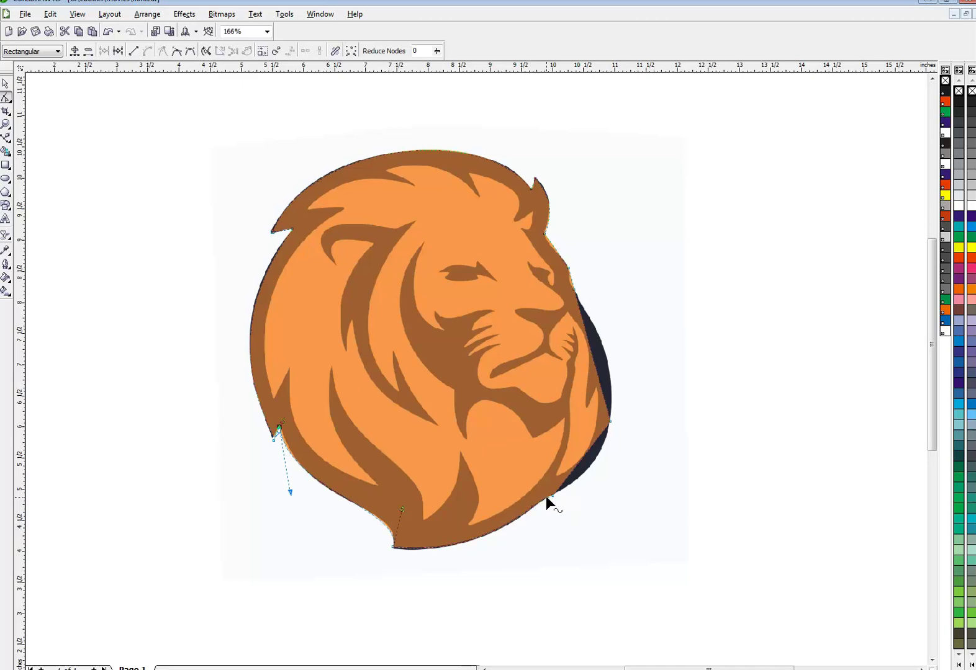
{"action": "mouse_move", "coordinate": [588, 451]}
{"action": "left_mouse_down"}
{"action": "mouse_move", "coordinate": [600, 453]}
{"action": "mouse_move", "coordinate": [591, 465]}
{"action": "left_mouse_up"}
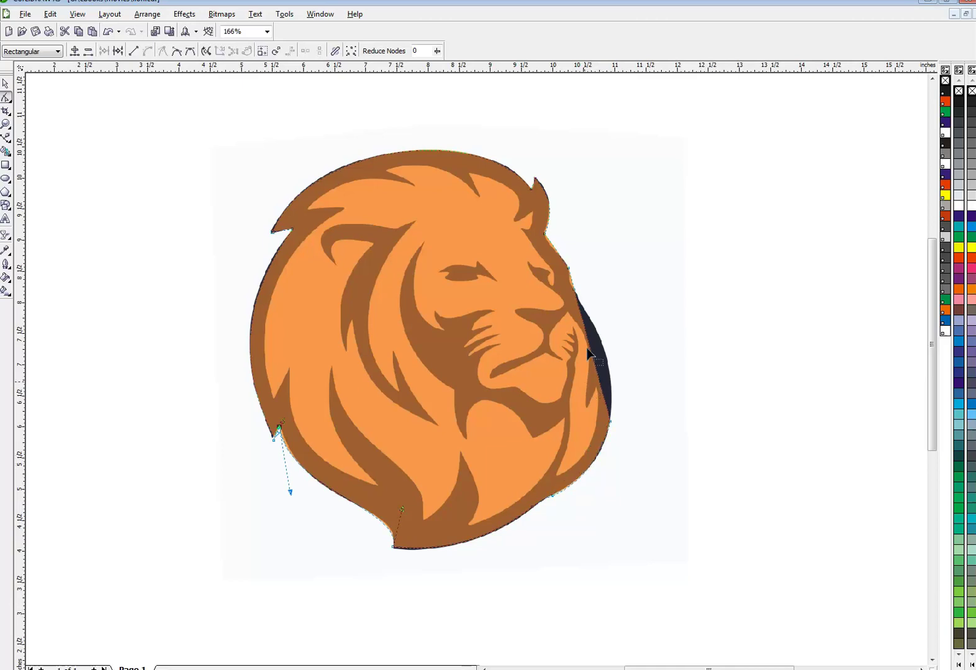
{"action": "left_click_drag", "start_coordinate": [589, 354], "coordinate": [603, 360]}
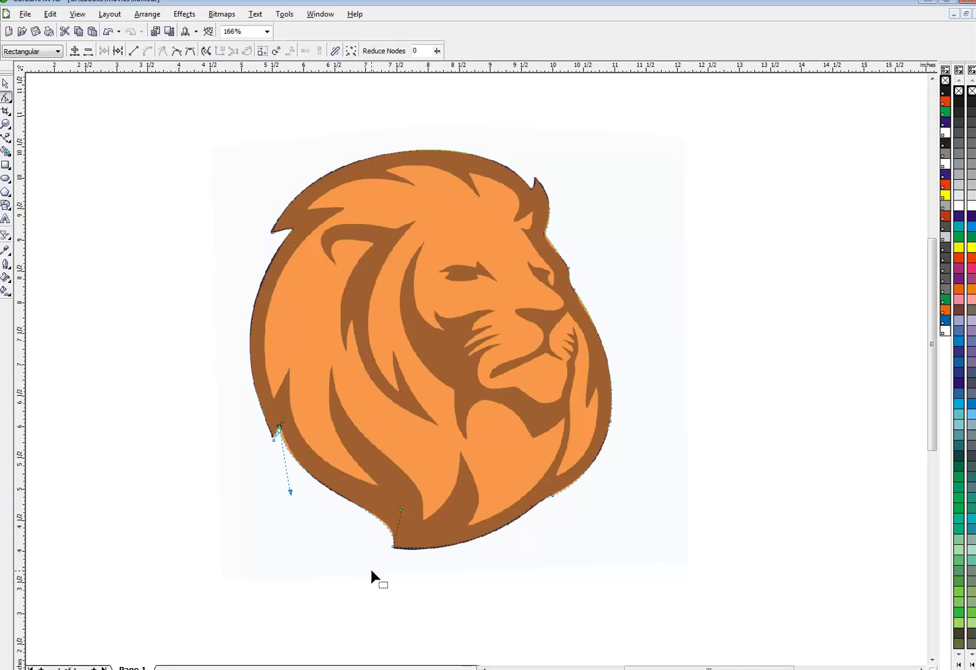
{"action": "left_click", "coordinate": [394, 548]}
{"action": "left_click_drag", "start_coordinate": [395, 548], "coordinate": [395, 549]}
{"action": "left_click_drag", "start_coordinate": [655, 395], "coordinate": [480, 521]}
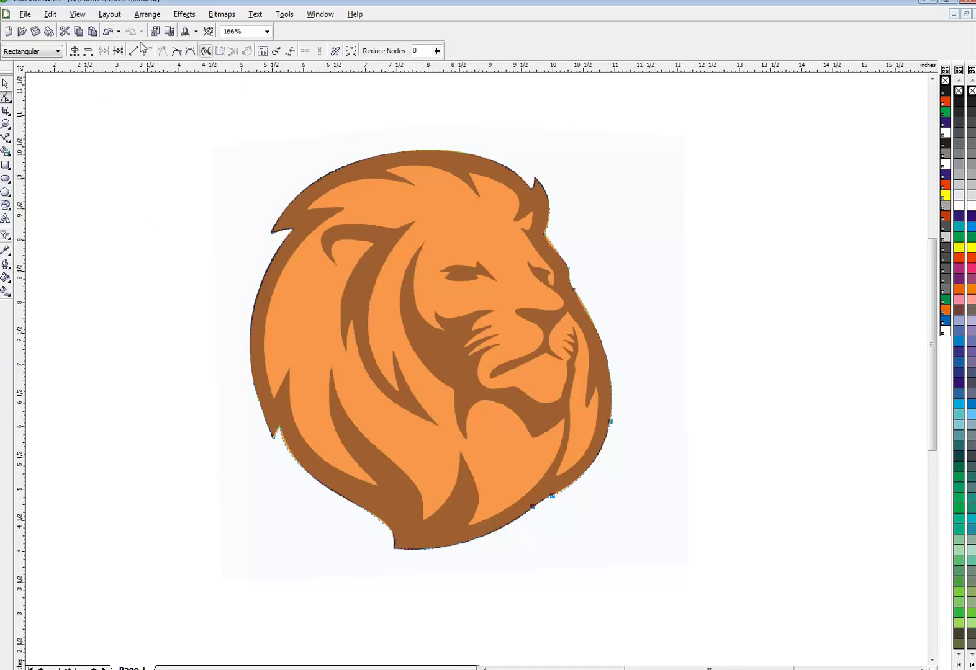
Make the selected right-side nodes of the lion outline smooth.
{"action": "left_click", "coordinate": [176, 53]}
{"action": "left_click", "coordinate": [582, 473]}
{"action": "left_click", "coordinate": [582, 473]}
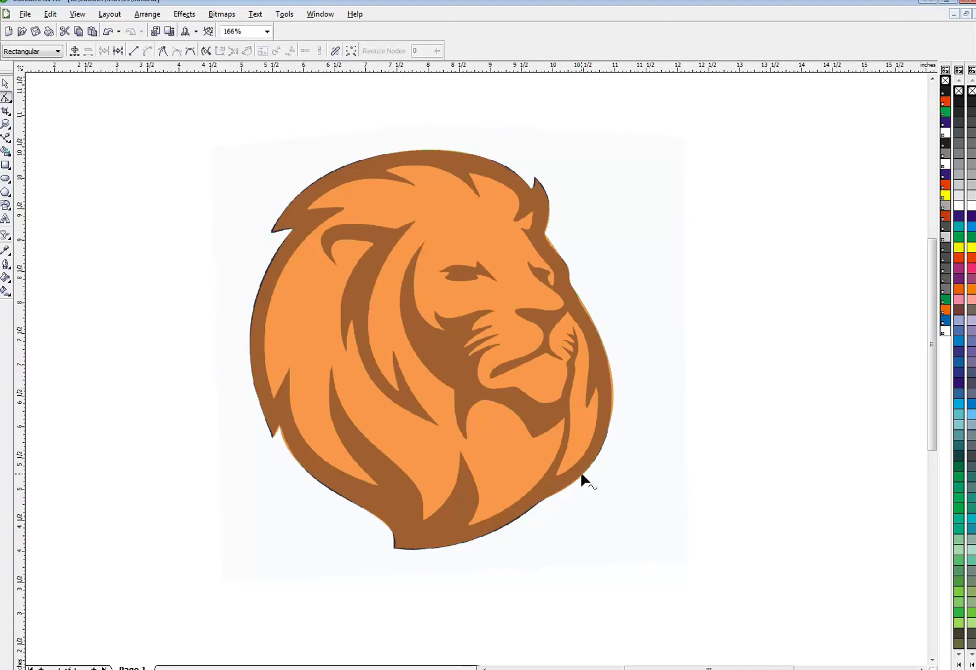
{"action": "left_click", "coordinate": [581, 473]}
Adjust the nose, ear and cheek nodes, then select the traced lion shape.
{"action": "left_click_drag", "start_coordinate": [642, 232], "coordinate": [557, 306]}
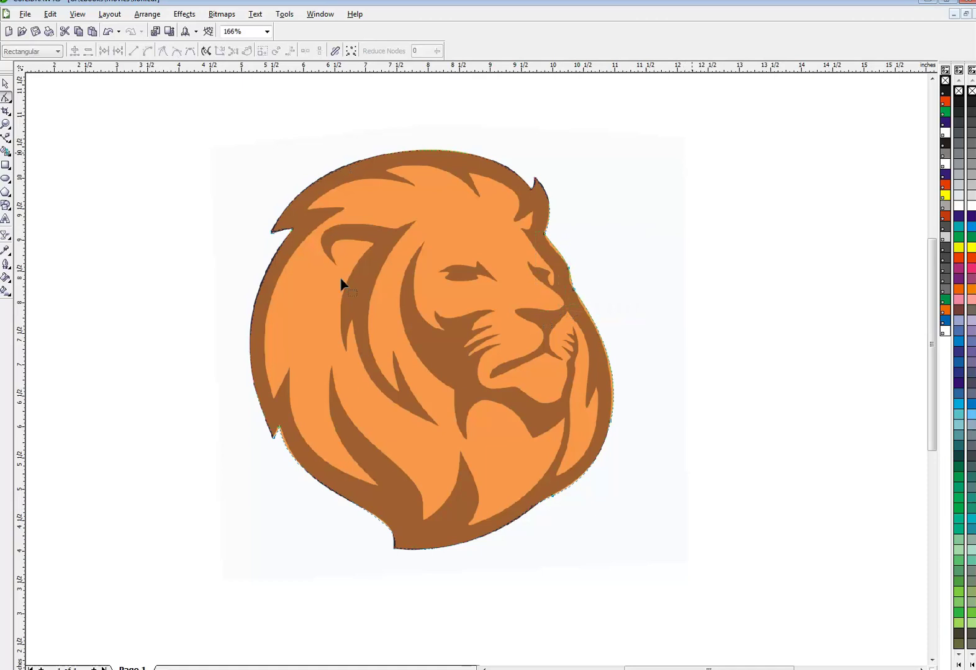
{"action": "left_click", "coordinate": [542, 235]}
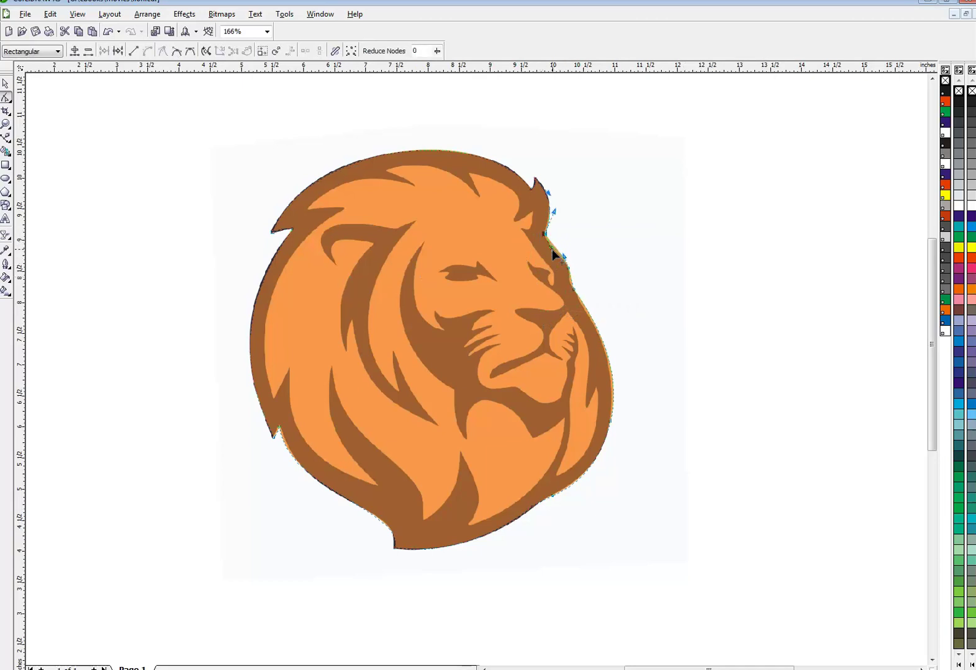
{"action": "left_click", "coordinate": [619, 385]}
{"action": "left_click", "coordinate": [618, 386]}
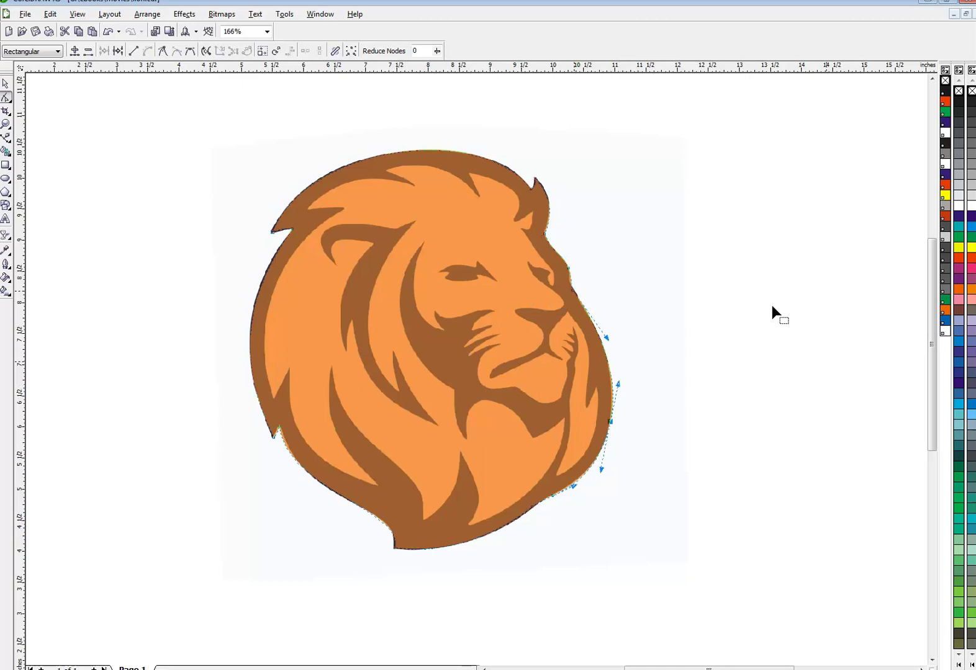
{"action": "left_click", "coordinate": [5, 85]}
{"action": "left_click", "coordinate": [216, 142]}
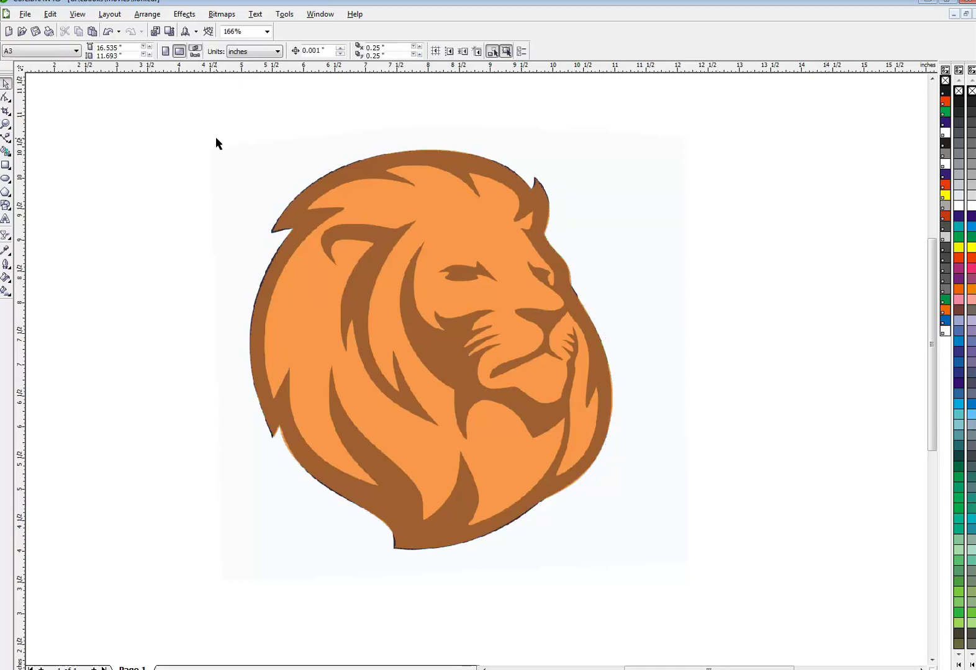
{"action": "left_click", "coordinate": [340, 198]}
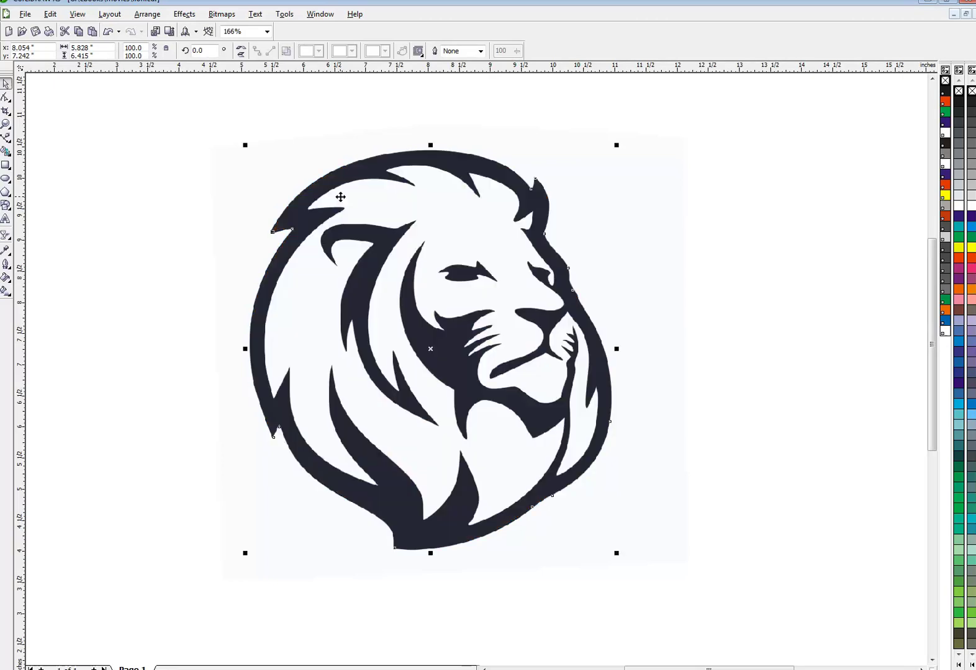
Drag the bitmap aside to check the traced shape behind it, then undo the move.
{"action": "left_click_drag", "start_coordinate": [378, 185], "coordinate": [456, 230]}
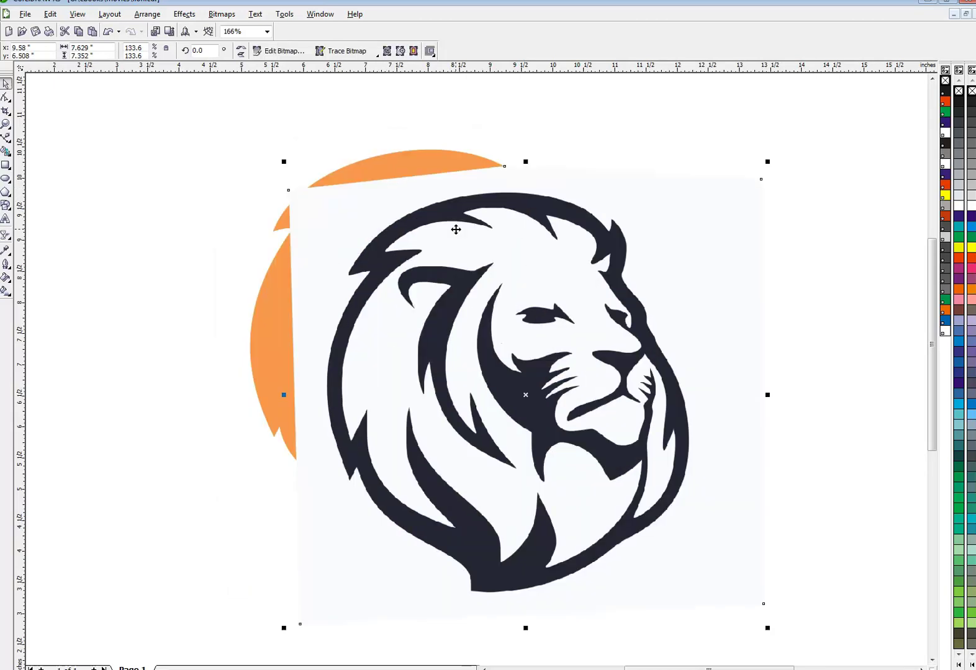
{"action": "key", "text": "ctrl+z"}
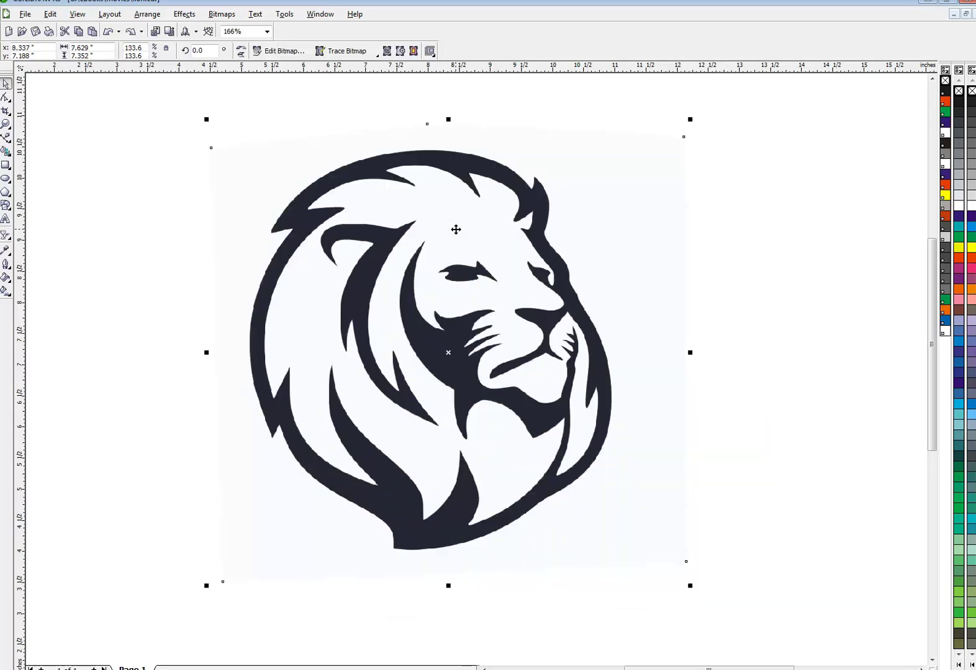
{"action": "left_click", "coordinate": [188, 112]}
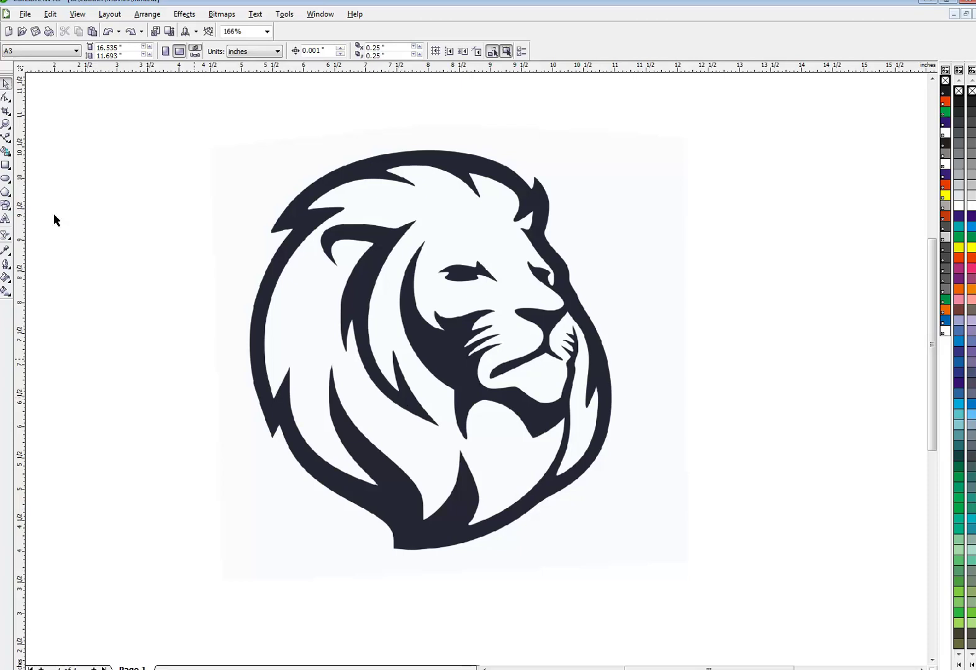
Trace a zigzag outline over the mane streak beside the ear with the Freehand tool.
{"action": "left_click", "coordinate": [6, 137]}
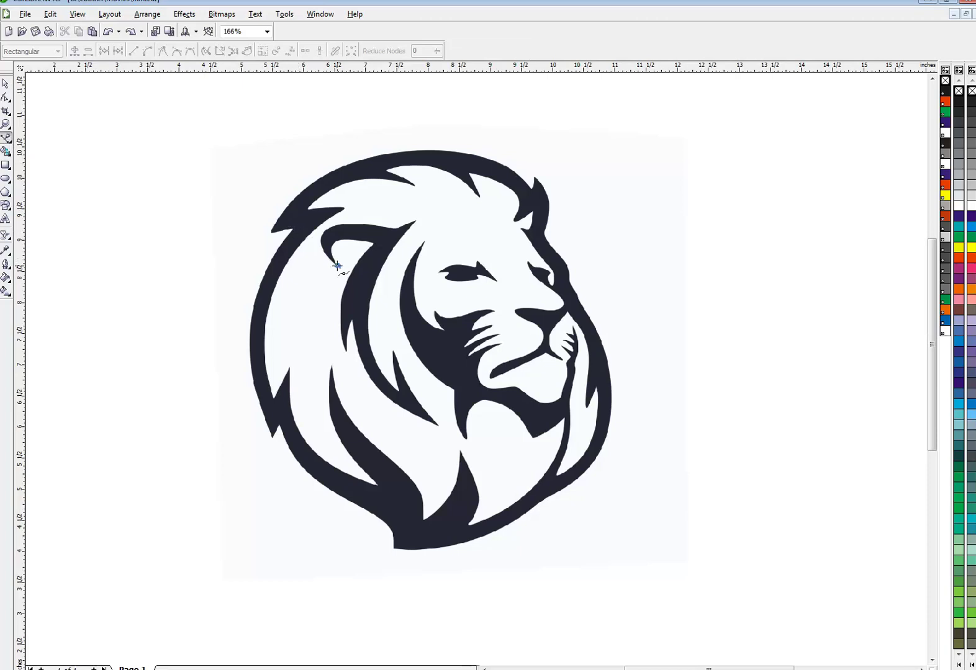
{"action": "left_click_drag", "start_coordinate": [337, 266], "coordinate": [324, 233]}
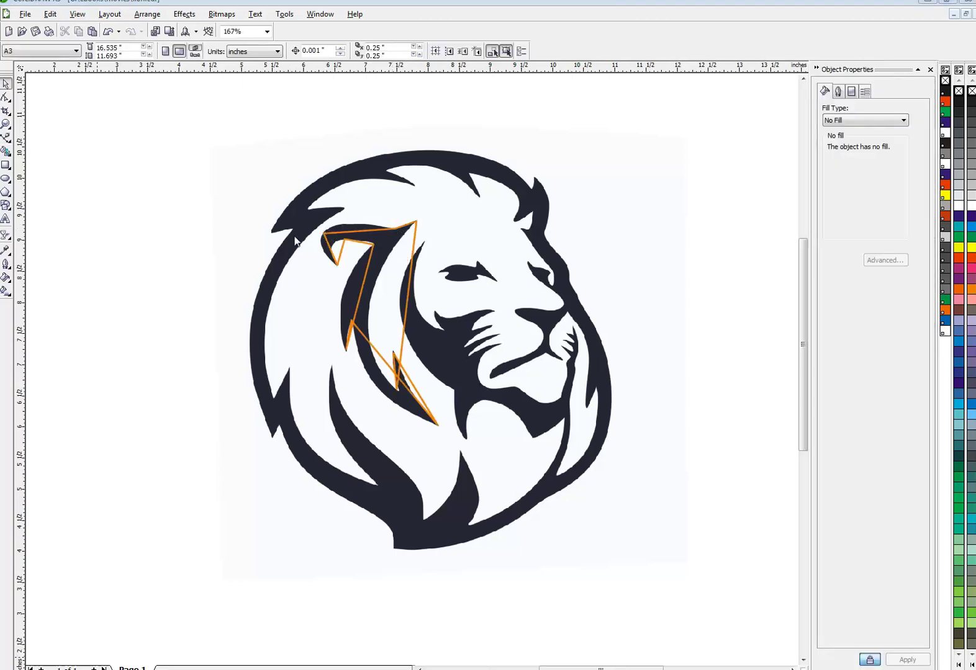
{"action": "key", "text": "F10"}
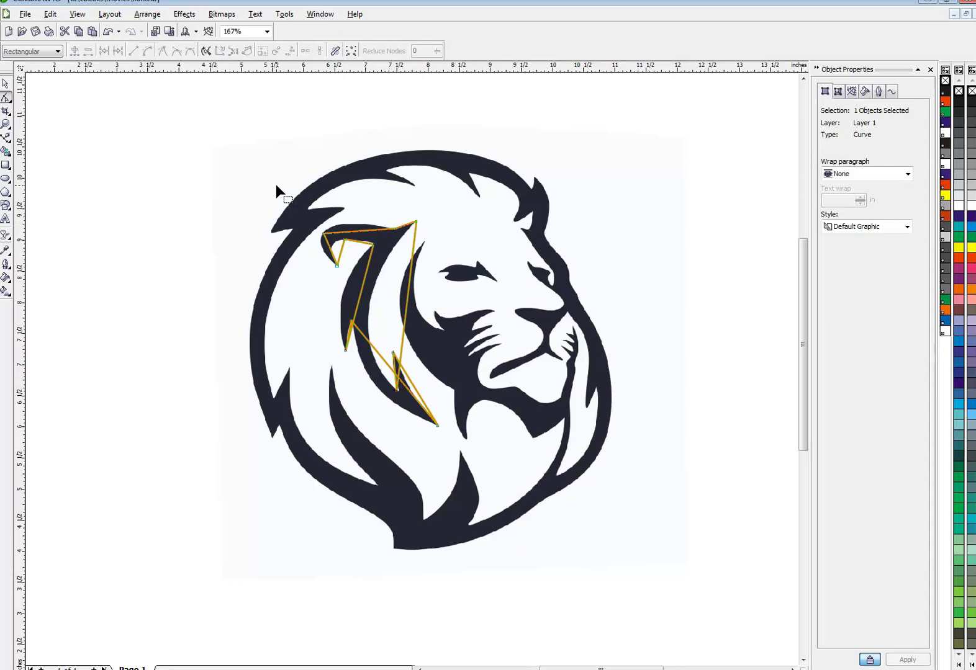
Bend the new outline's top and left edges to follow the dark streak.
{"action": "left_click_drag", "start_coordinate": [276, 184], "coordinate": [504, 440]}
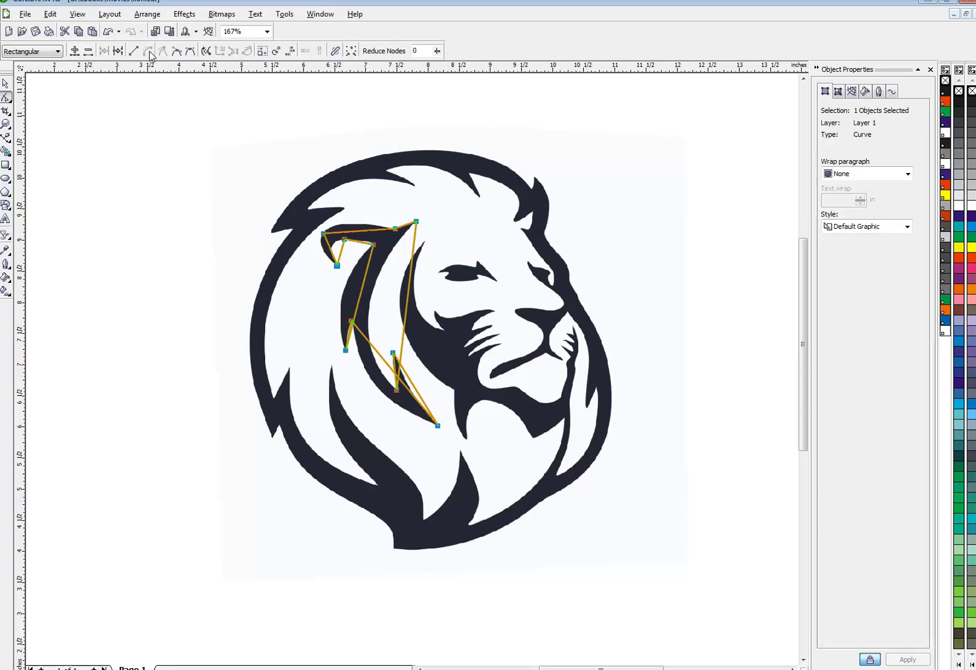
{"action": "left_click", "coordinate": [381, 194]}
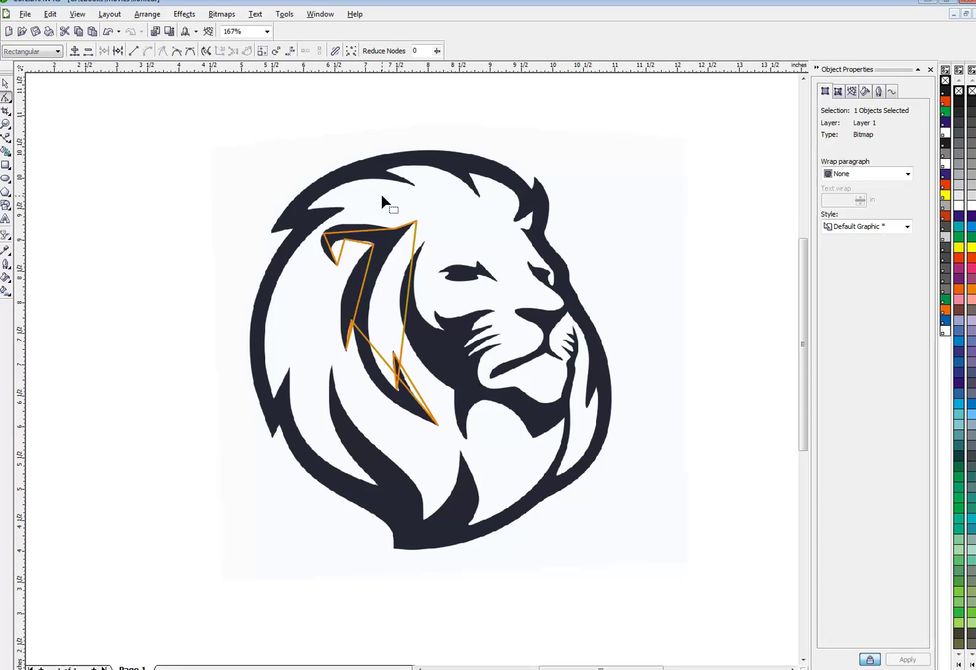
{"action": "left_click", "coordinate": [359, 235]}
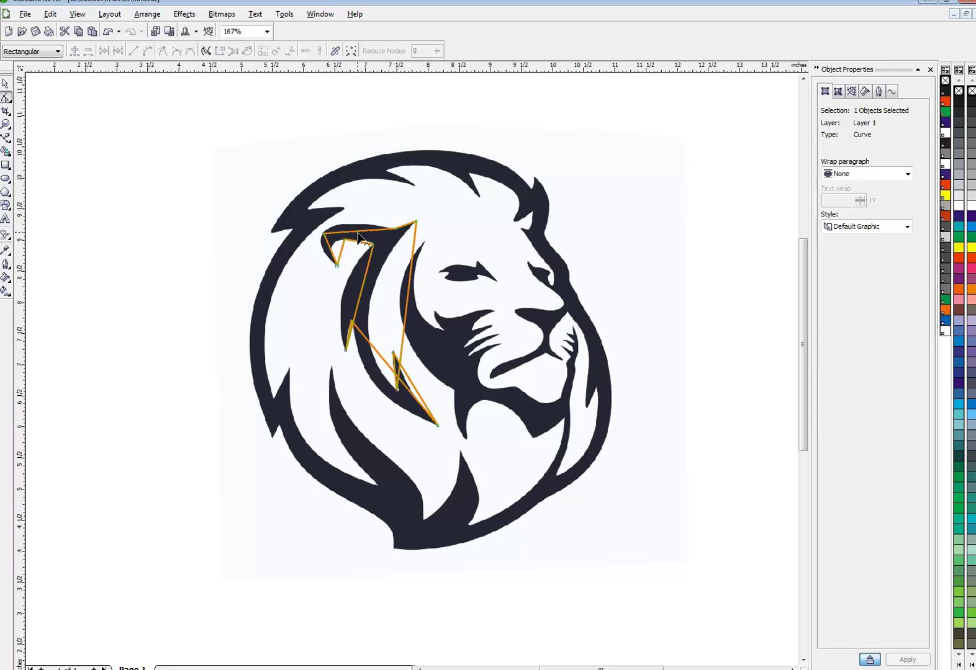
{"action": "left_click_drag", "start_coordinate": [358, 235], "coordinate": [322, 250]}
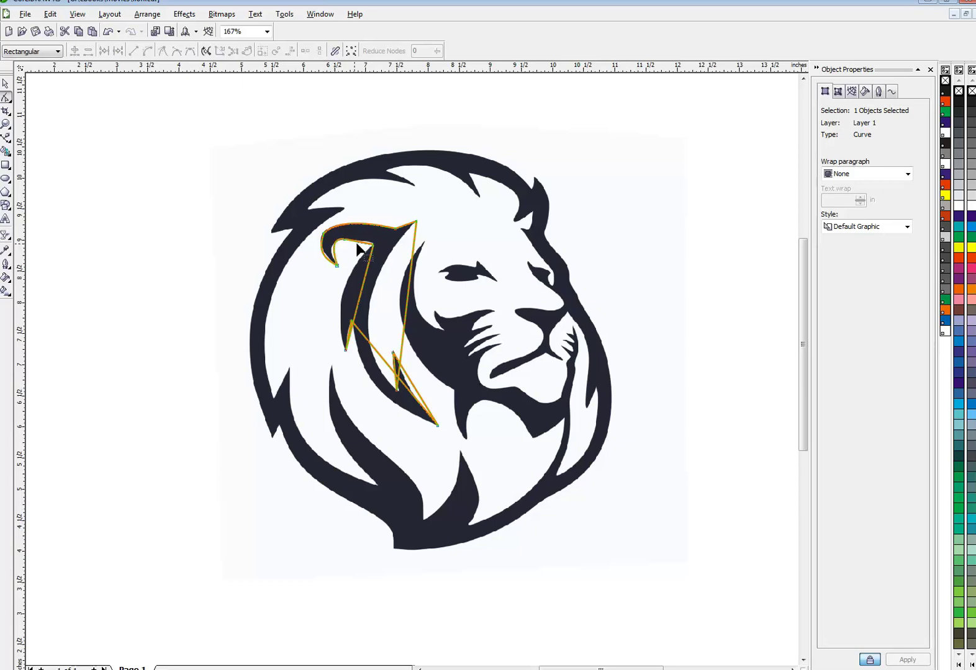
{"action": "left_click", "coordinate": [366, 247]}
{"action": "left_click", "coordinate": [338, 265]}
{"action": "left_click", "coordinate": [334, 265]}
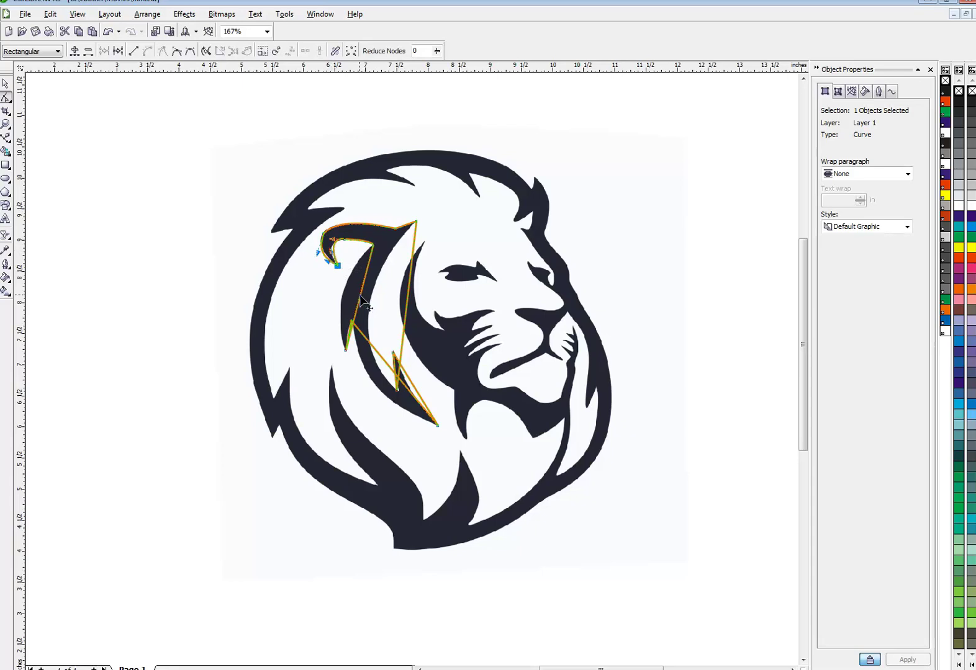
{"action": "left_click_drag", "start_coordinate": [359, 303], "coordinate": [342, 299]}
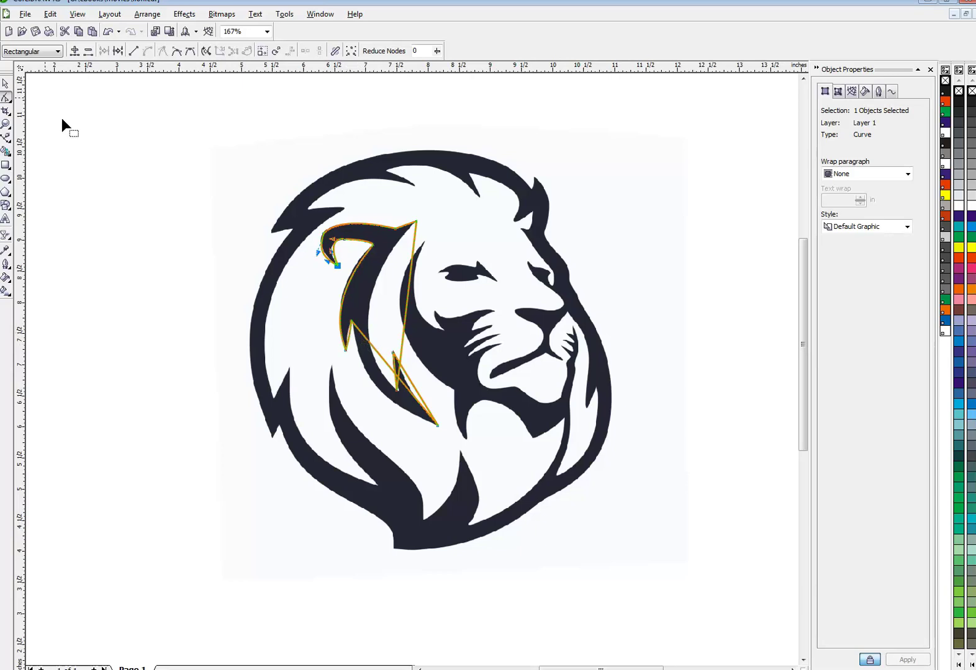
Fill the streak shape orange and remove its outline.
{"action": "left_click", "coordinate": [6, 84]}
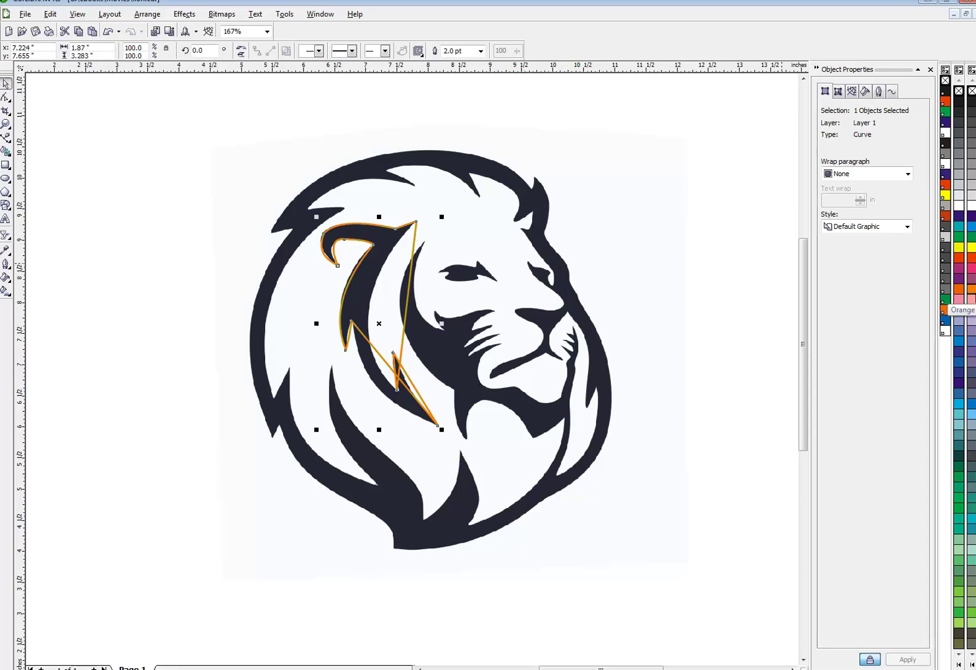
{"action": "left_click", "coordinate": [972, 293]}
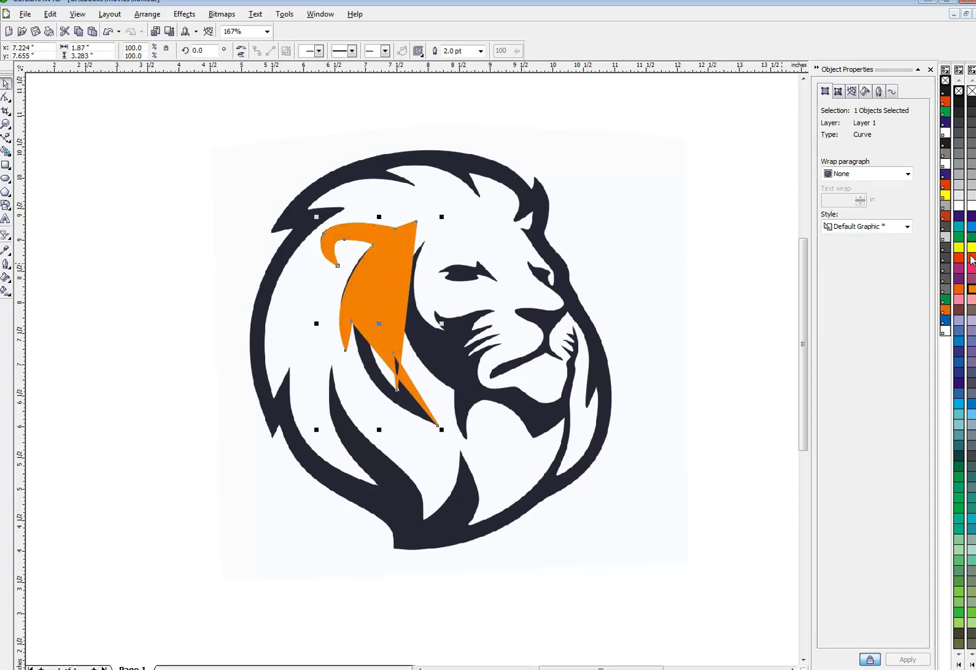
{"action": "right_click", "coordinate": [972, 92]}
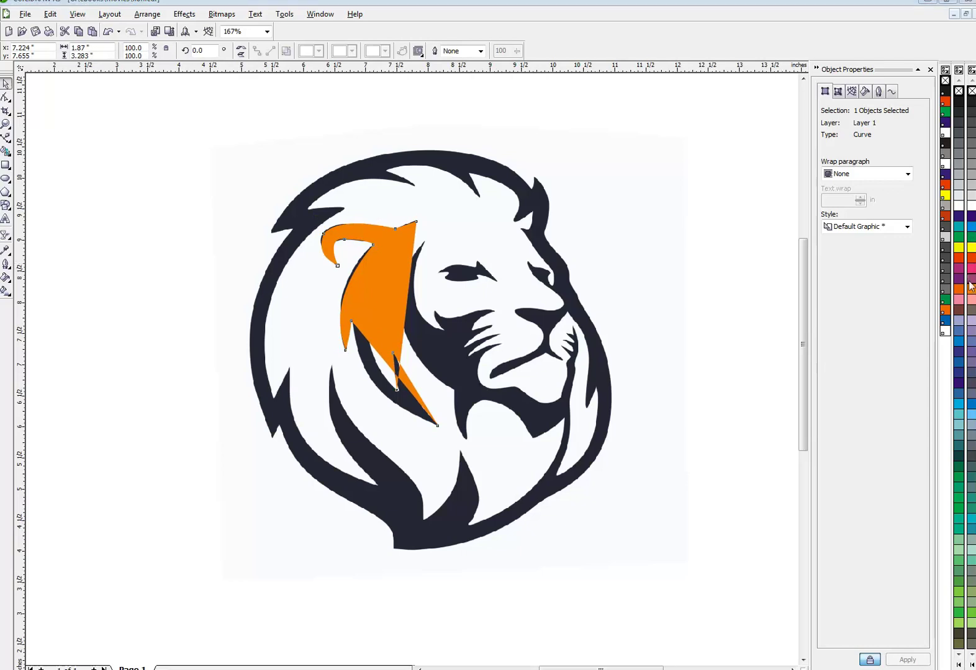
Give the streak shape Uniform transparency at 29.
{"action": "left_click", "coordinate": [6, 235]}
{"action": "left_click", "coordinate": [50, 51]}
{"action": "left_click", "coordinate": [44, 74]}
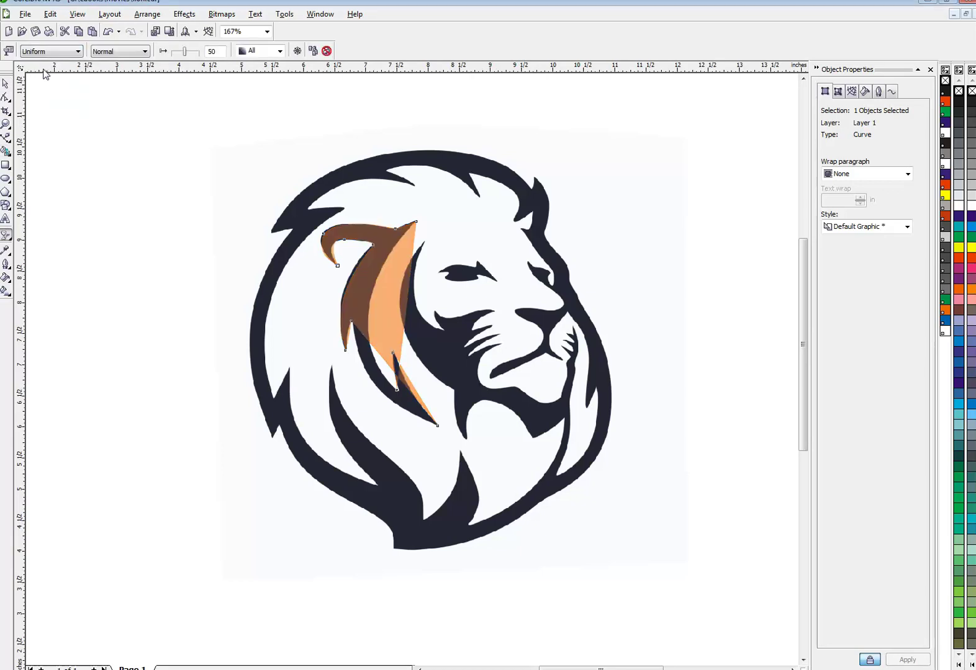
{"action": "left_click", "coordinate": [175, 49]}
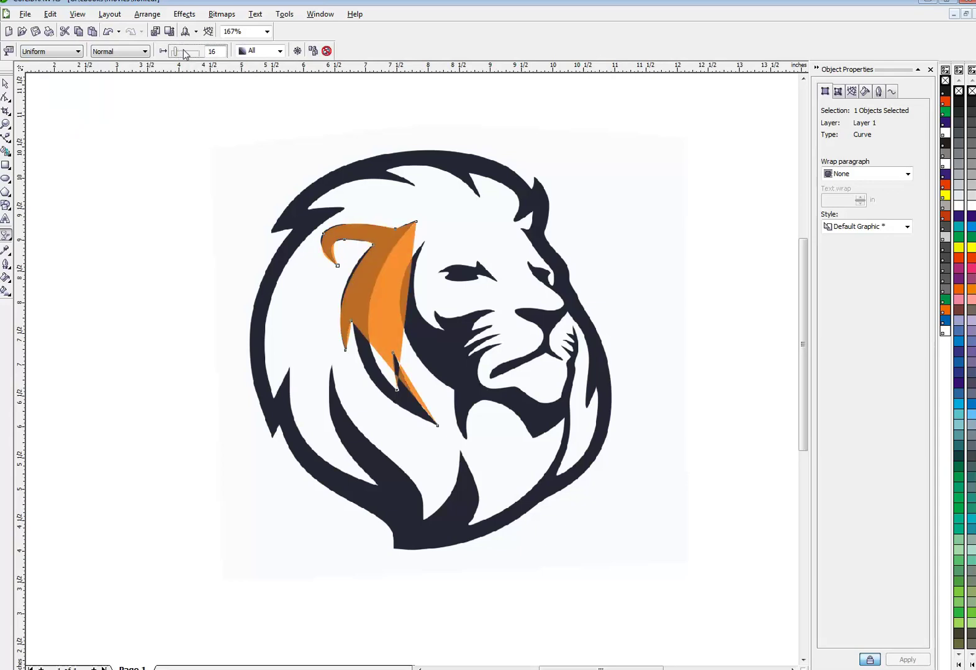
{"action": "left_click", "coordinate": [179, 50]}
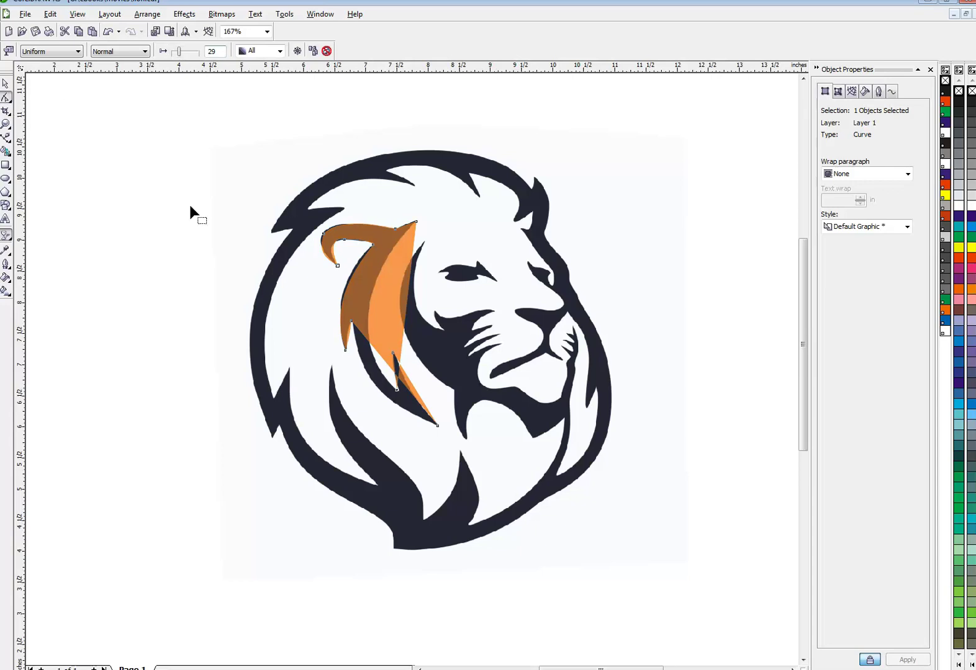
{"action": "left_click", "coordinate": [6, 98]}
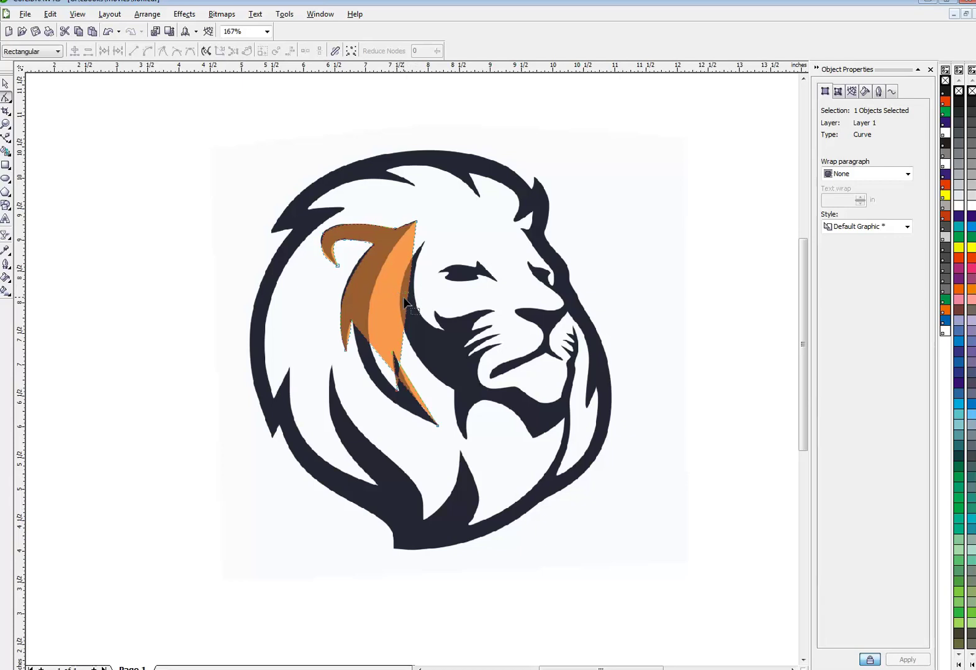
Reshape the mane shape's inner curve, lower spike and left edge to match the bitmap.
{"action": "left_click_drag", "start_coordinate": [408, 303], "coordinate": [371, 313]}
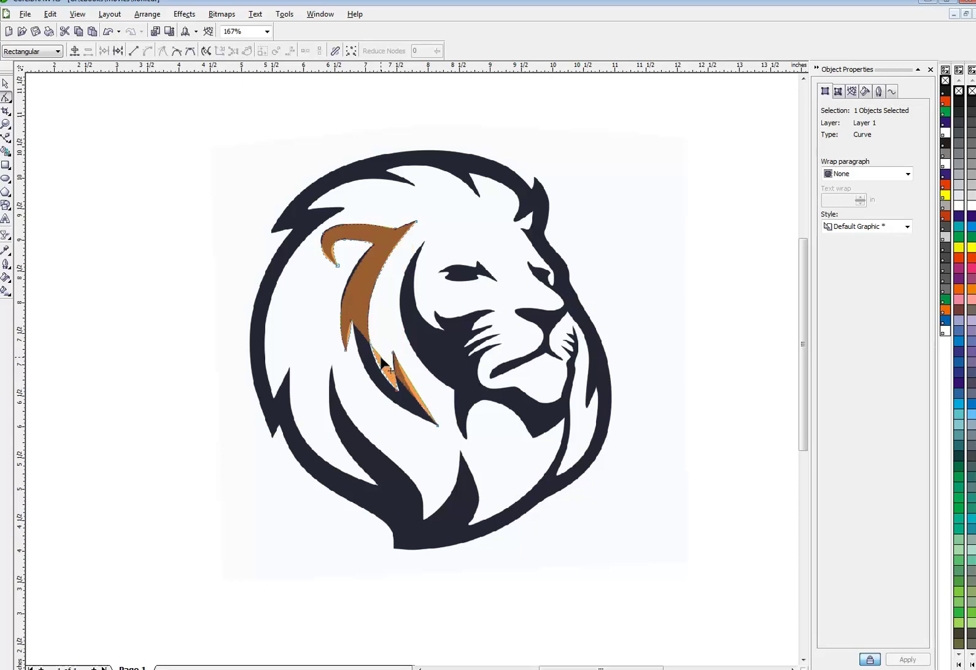
{"action": "left_click_drag", "start_coordinate": [379, 366], "coordinate": [373, 382]}
{"action": "left_click", "coordinate": [409, 389]}
{"action": "left_click", "coordinate": [411, 392]}
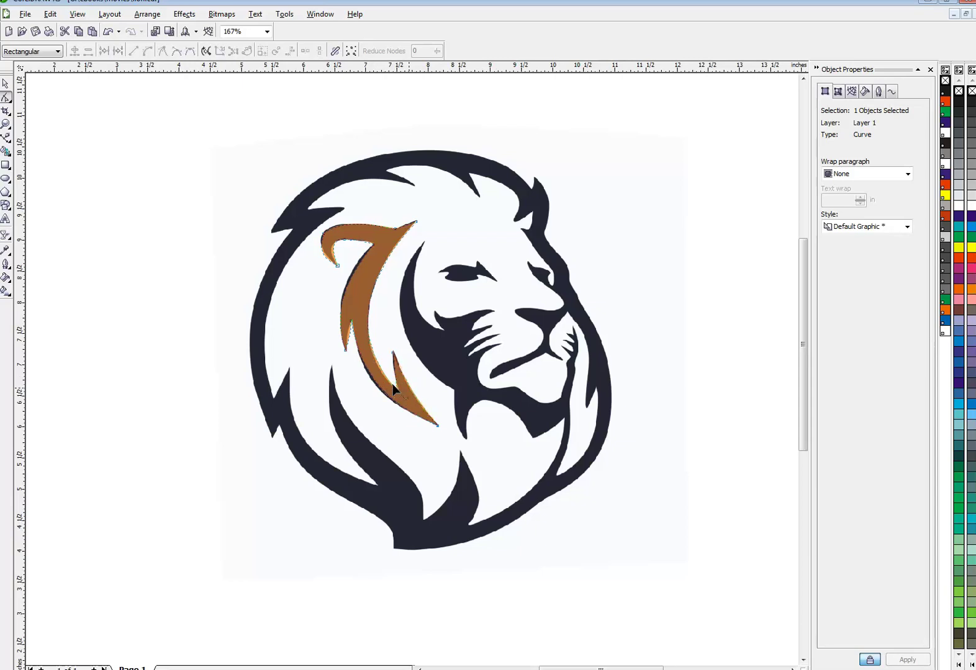
{"action": "left_click", "coordinate": [352, 276]}
{"action": "left_click", "coordinate": [352, 274]}
{"action": "left_click", "coordinate": [348, 338]}
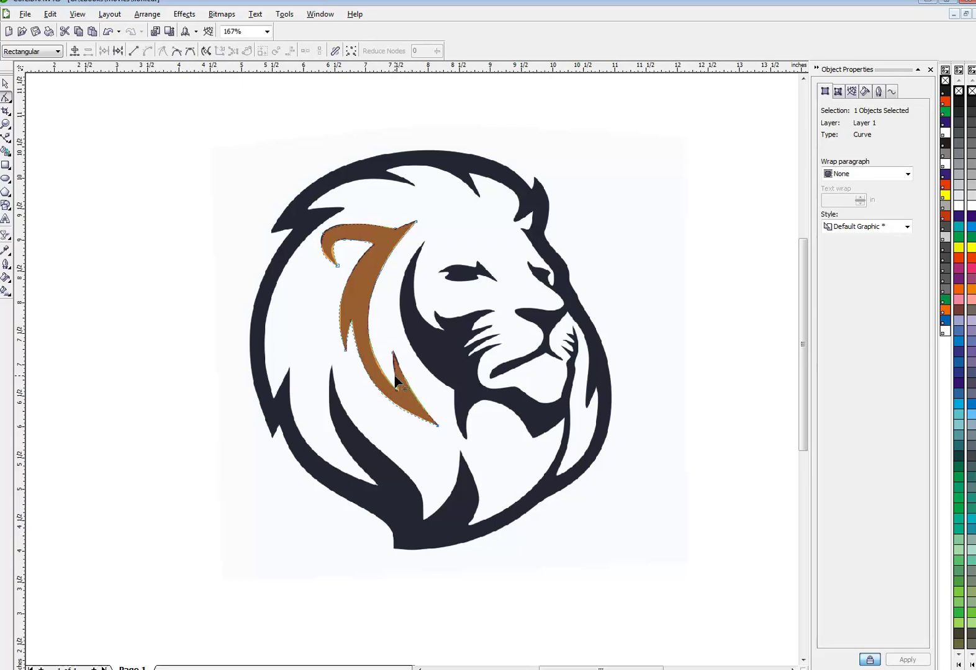
Adjust the nodes at the mane shape's upper tip, then select the lion bitmap.
{"action": "left_click", "coordinate": [336, 265]}
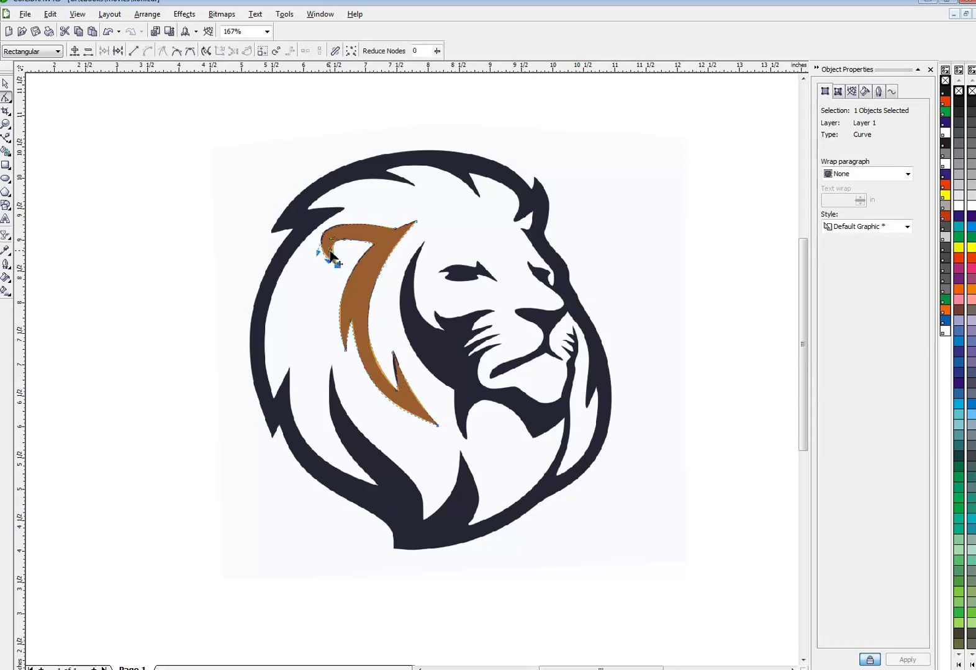
{"action": "left_click", "coordinate": [345, 203]}
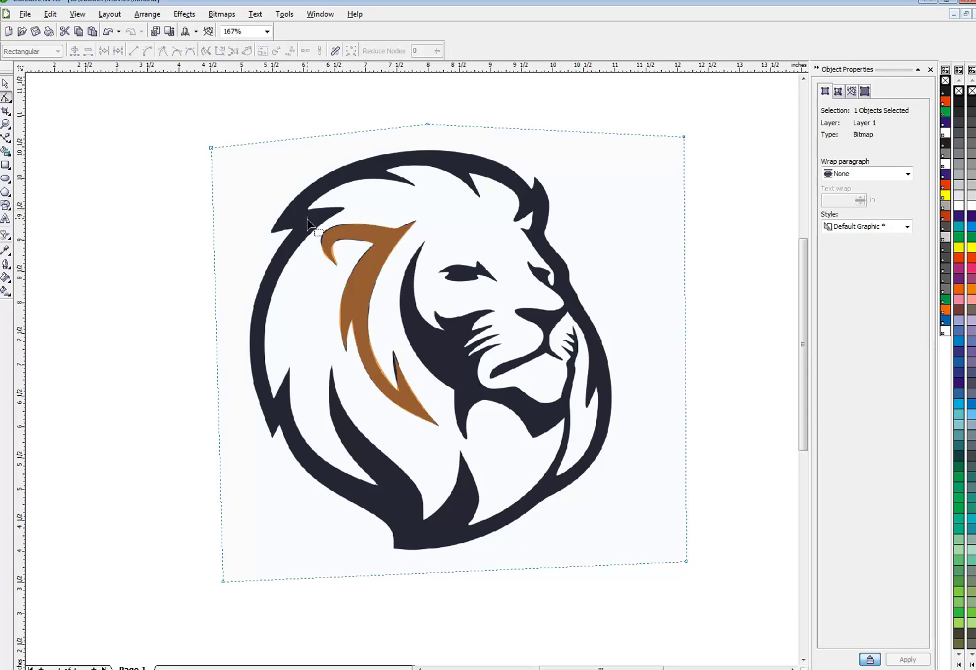
{"action": "left_click_drag", "start_coordinate": [307, 219], "coordinate": [365, 229]}
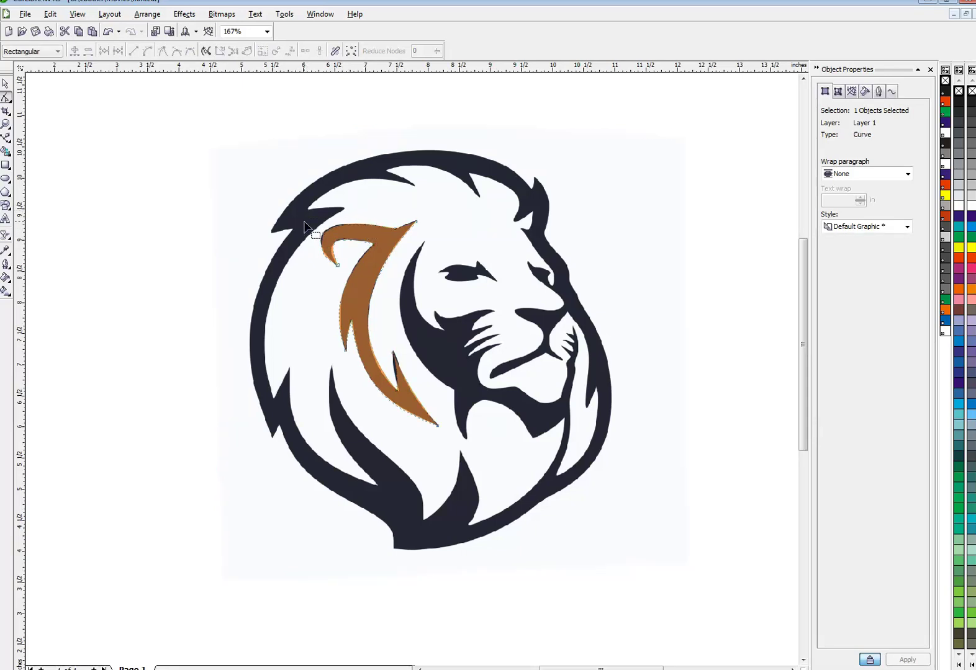
{"action": "left_click_drag", "start_coordinate": [303, 221], "coordinate": [348, 247]}
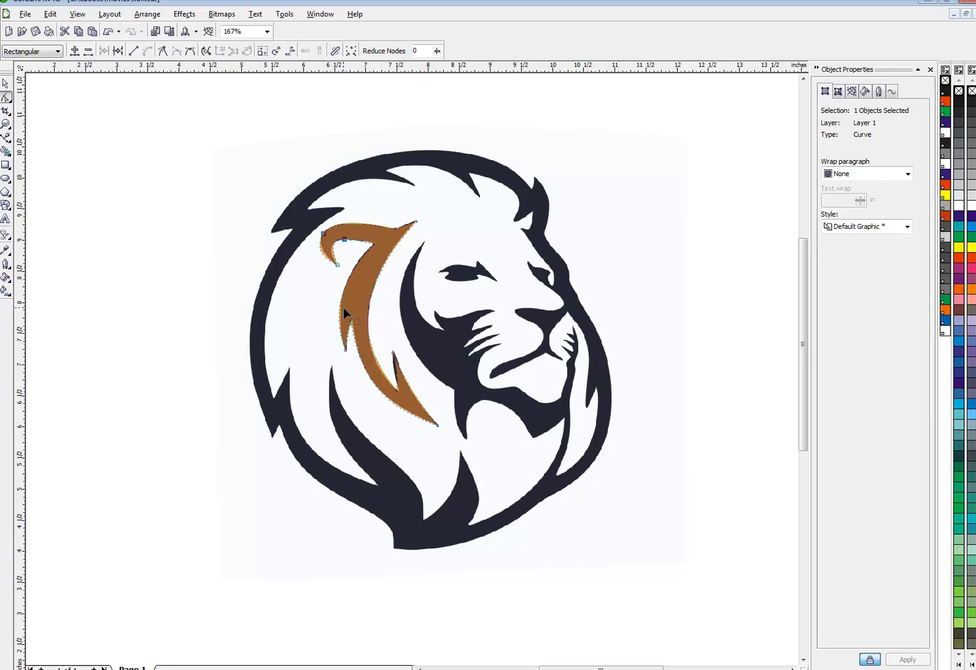
{"action": "left_click", "coordinate": [337, 265]}
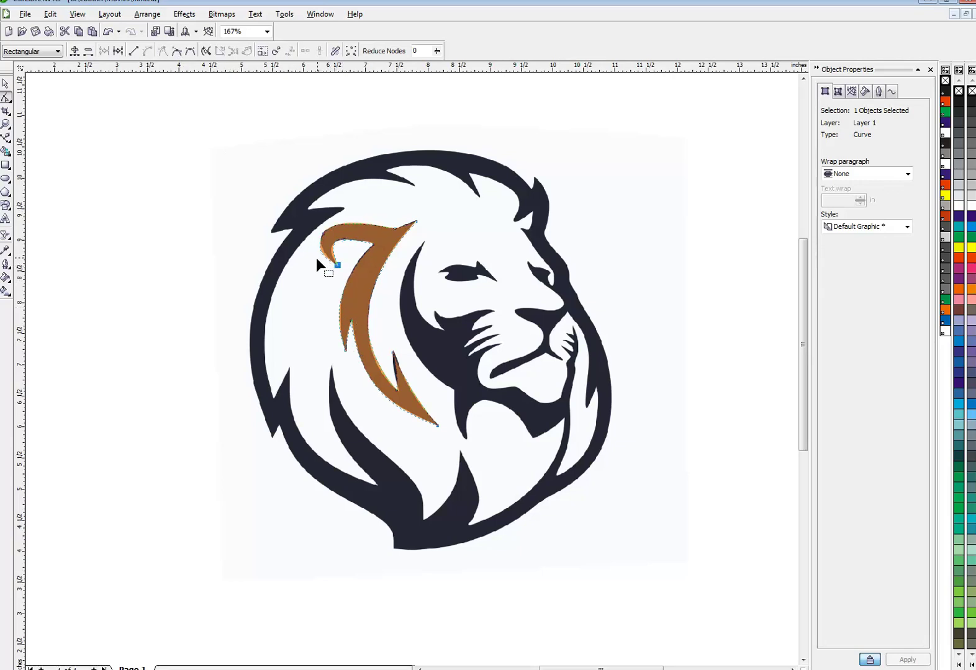
{"action": "left_click", "coordinate": [333, 250]}
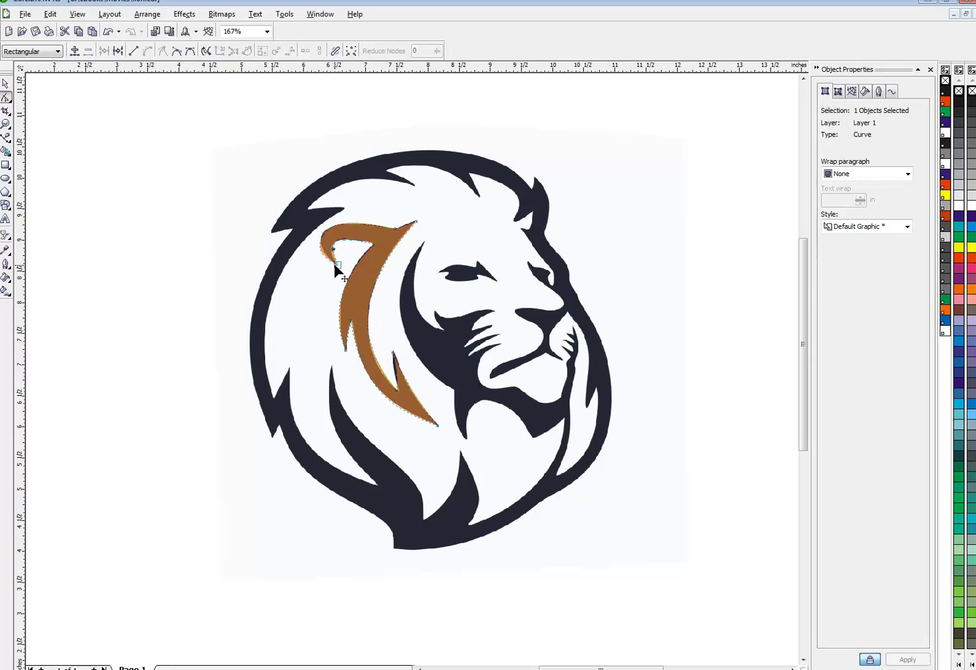
{"action": "left_click", "coordinate": [336, 265]}
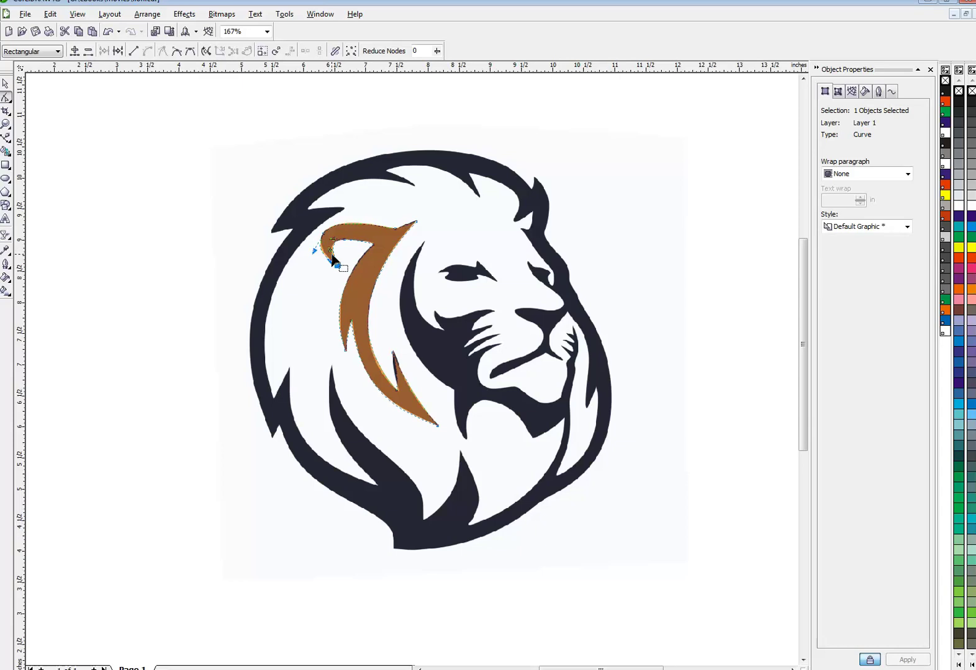
{"action": "left_click", "coordinate": [5, 83]}
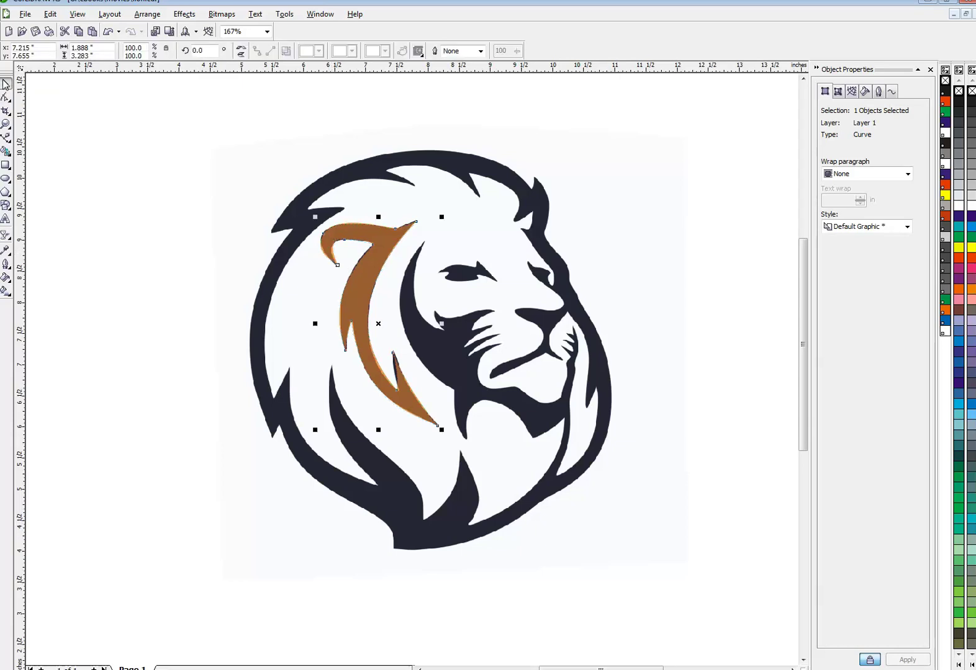
{"action": "left_click", "coordinate": [495, 223]}
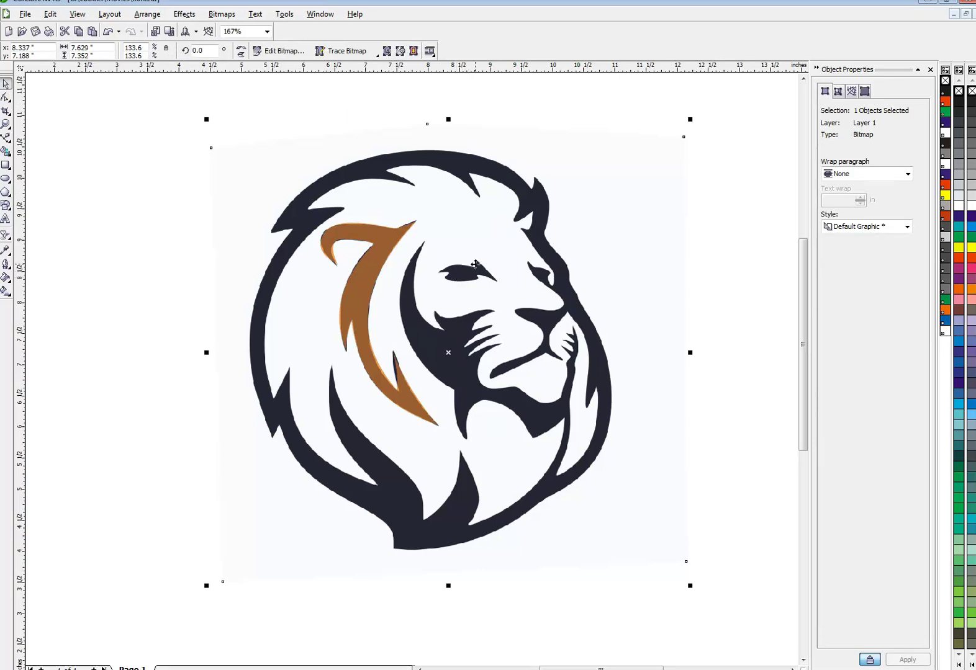
Deselect the lion bitmap and inspect the orange mane shape's nodes with the Shape tool.
{"action": "left_click", "coordinate": [523, 99]}
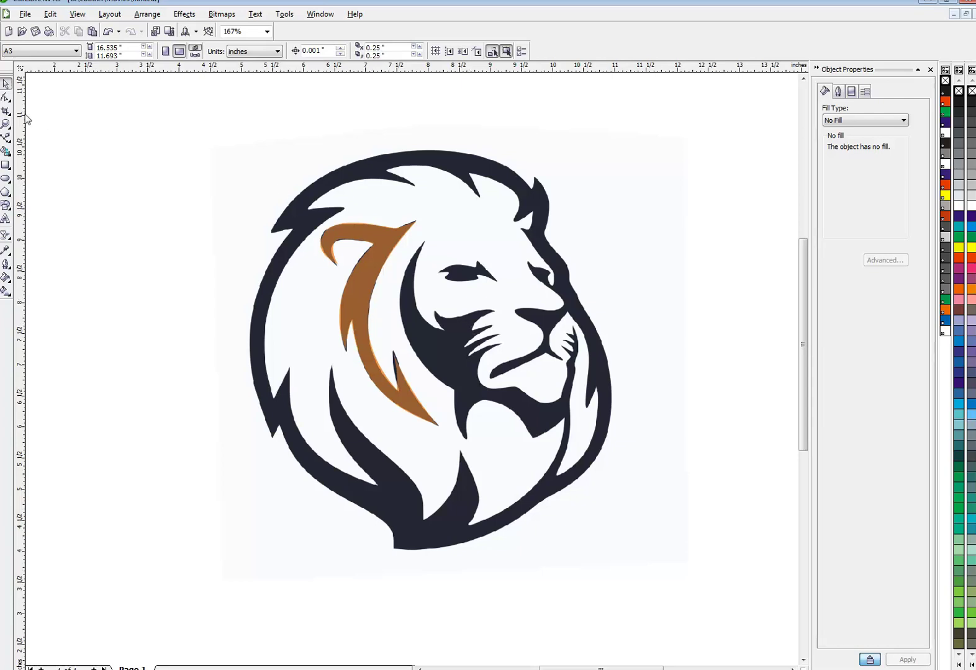
{"action": "left_click", "coordinate": [5, 97]}
{"action": "left_click", "coordinate": [419, 393]}
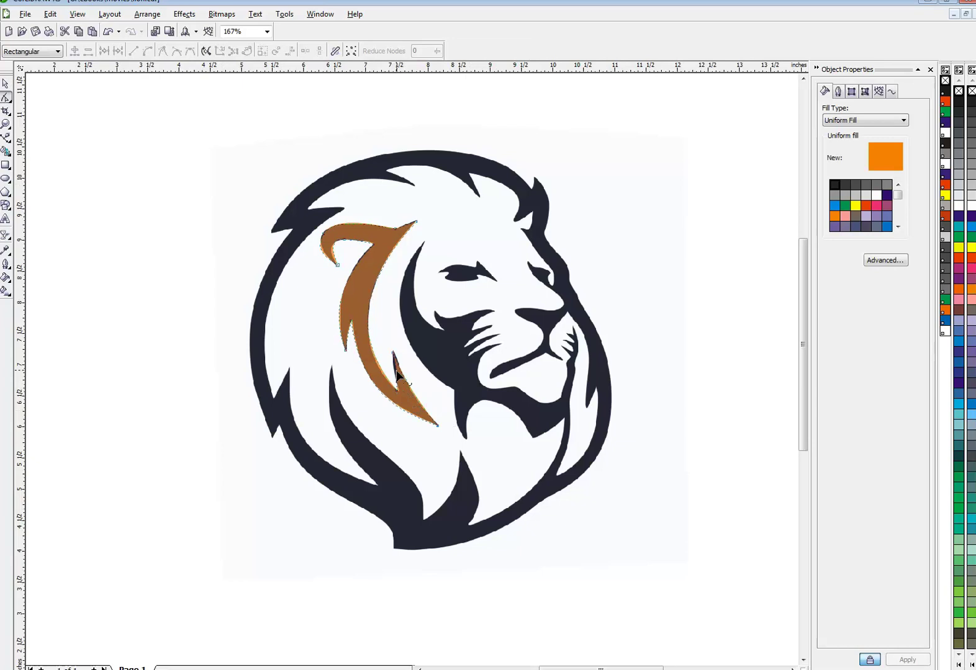
{"action": "left_click", "coordinate": [396, 375]}
{"action": "left_click", "coordinate": [395, 374]}
{"action": "left_click", "coordinate": [6, 138]}
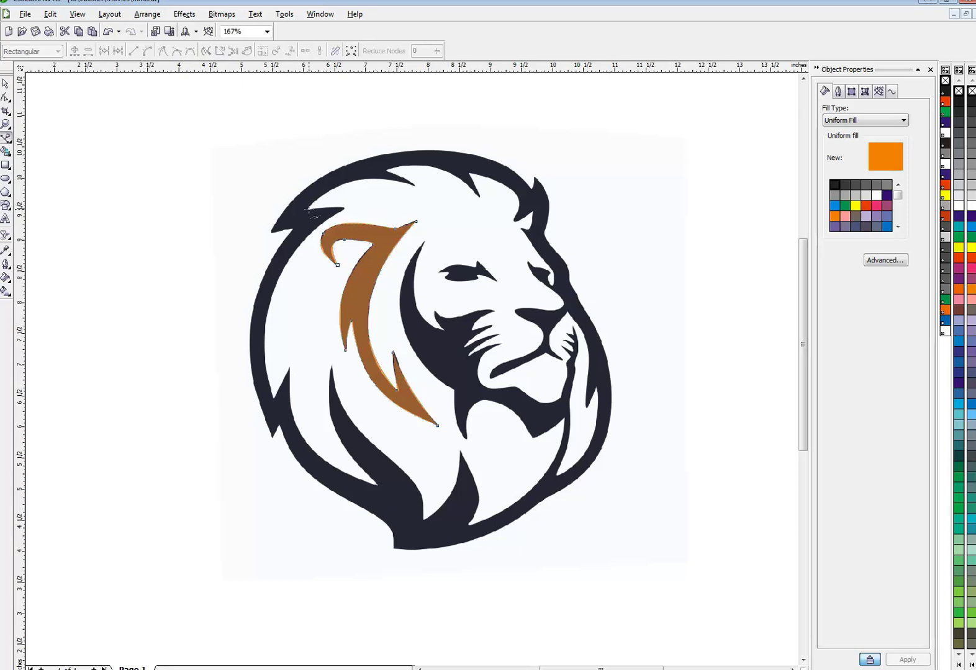
Trace a closed straight-edged Polyline outline around the lion's head.
{"action": "left_click", "coordinate": [412, 185]}
{"action": "left_click", "coordinate": [389, 169]}
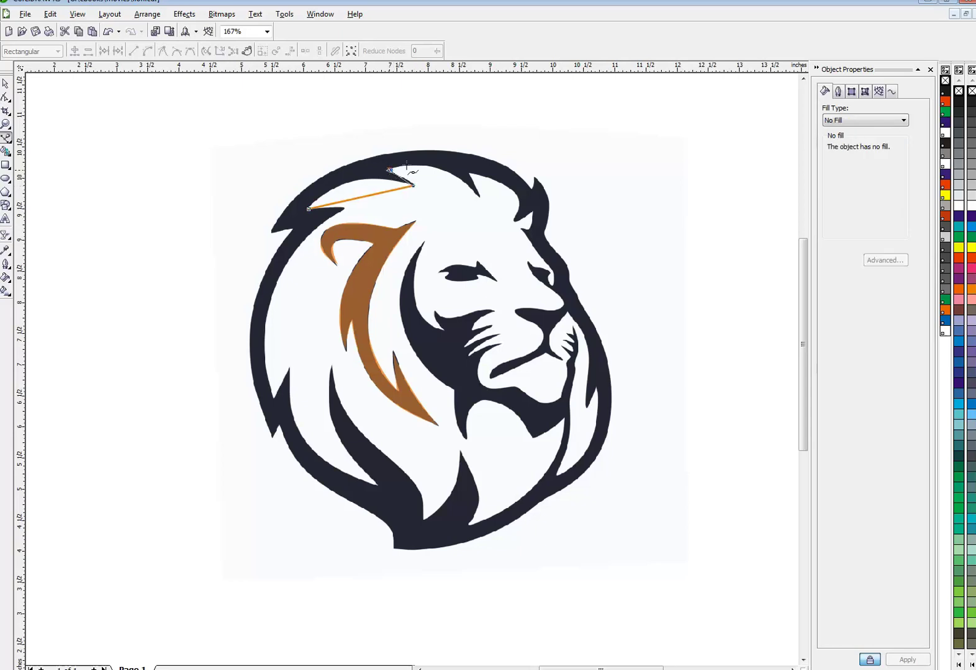
{"action": "left_click", "coordinate": [480, 196]}
{"action": "left_click", "coordinate": [480, 197]}
{"action": "left_click", "coordinate": [469, 169]}
{"action": "key", "text": "space"}
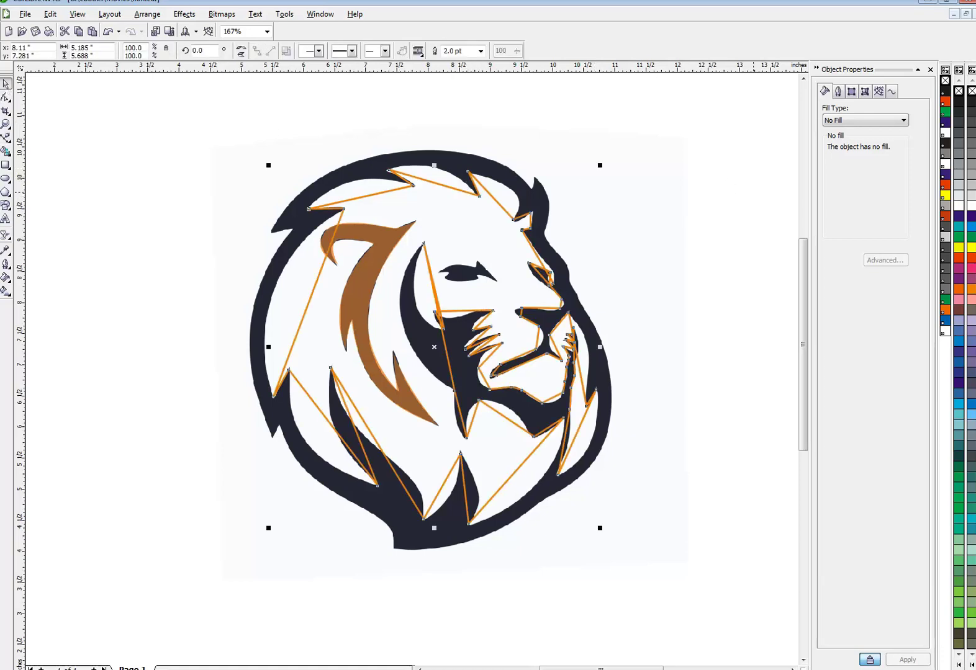
Fill the traced shape blue, remove its outline, and make it 50% uniformly transparent.
{"action": "left_click", "coordinate": [973, 229]}
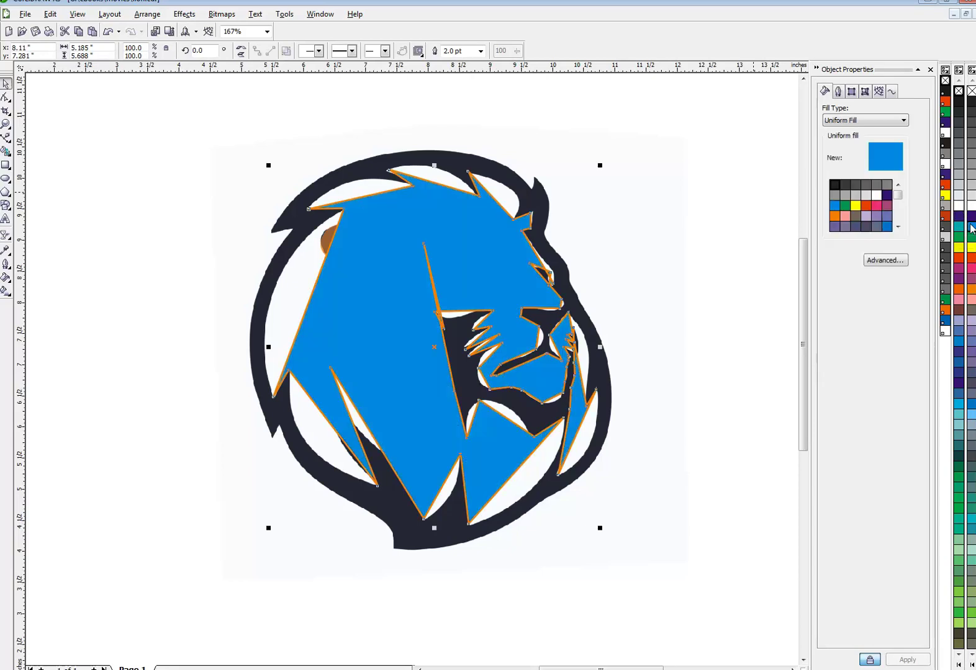
{"action": "right_click", "coordinate": [972, 92]}
{"action": "left_click", "coordinate": [6, 235]}
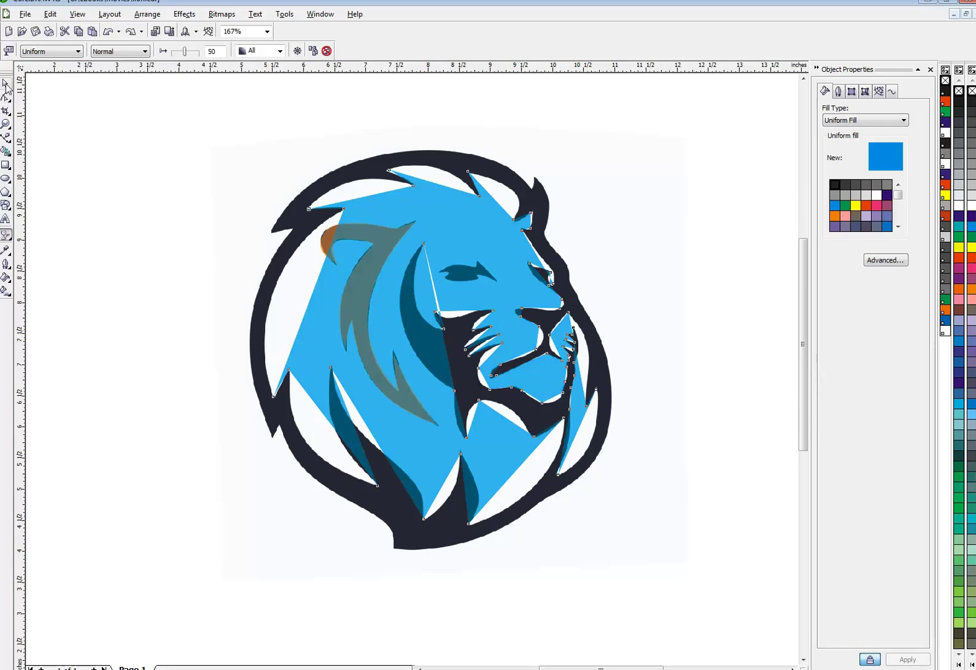
{"action": "left_click", "coordinate": [6, 85]}
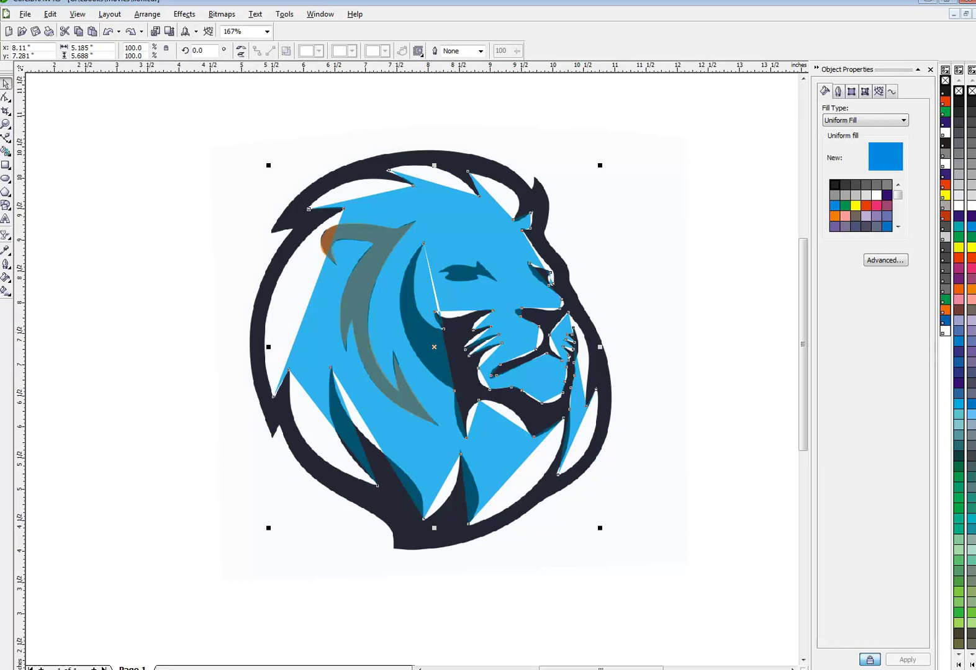
Select all nodes of the blue outline and convert its straight segments to curves.
{"action": "left_click", "coordinate": [5, 98]}
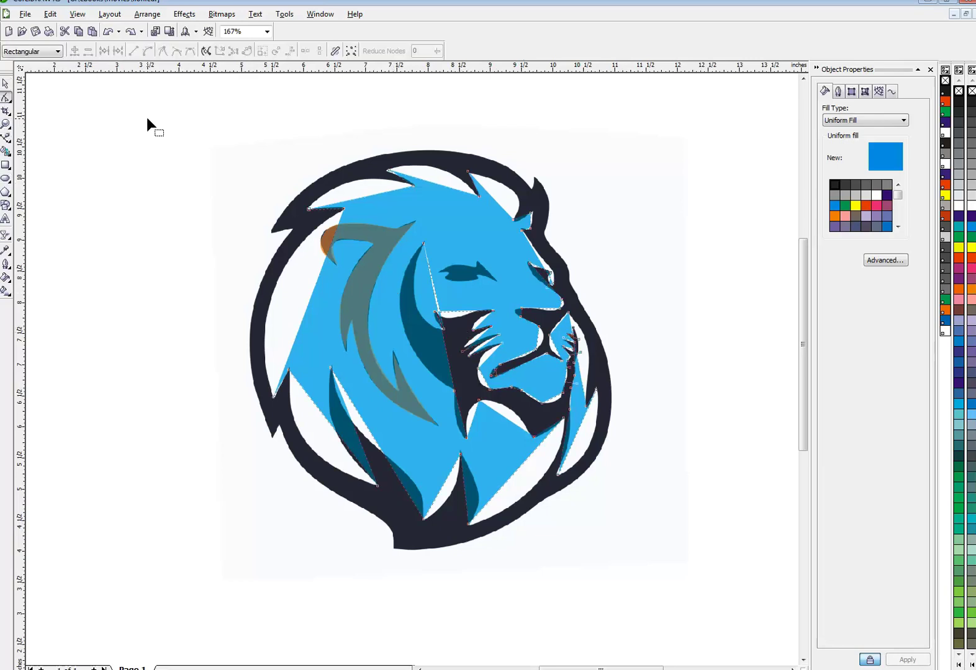
{"action": "left_click_drag", "start_coordinate": [147, 119], "coordinate": [641, 553]}
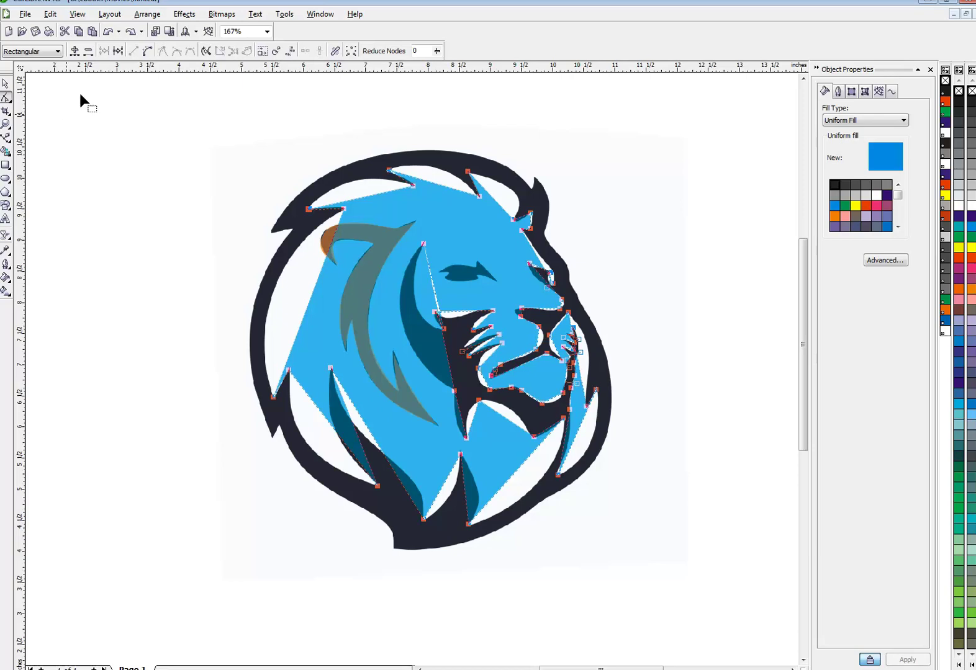
{"action": "left_click", "coordinate": [148, 52]}
{"action": "left_click", "coordinate": [207, 128]}
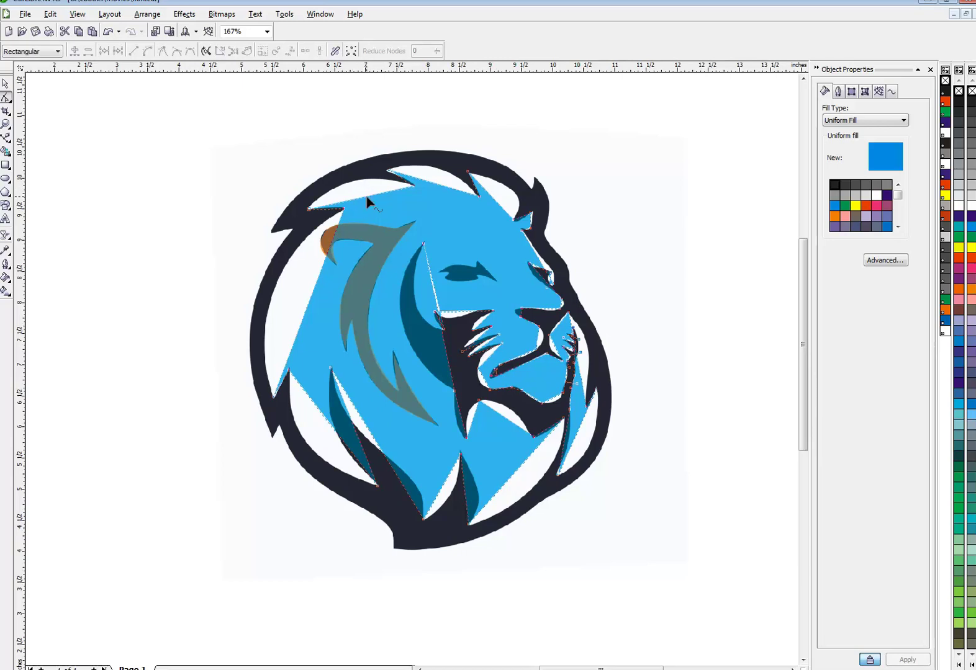
Bend the mane's top edge segments up to follow the lion's dark outline.
{"action": "left_click", "coordinate": [367, 199]}
{"action": "left_click_drag", "start_coordinate": [367, 199], "coordinate": [357, 185]}
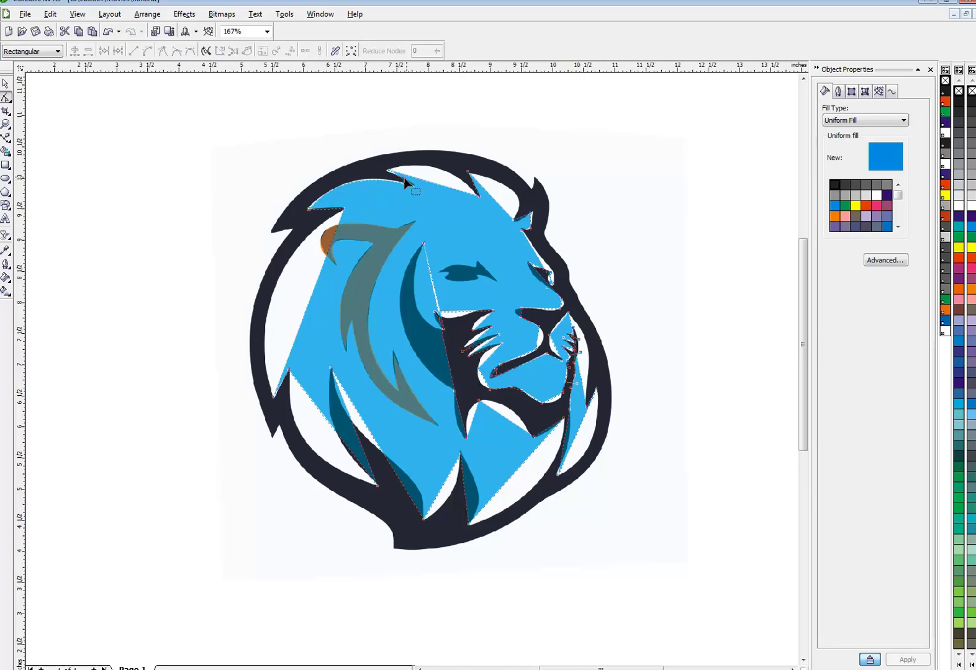
{"action": "left_click", "coordinate": [405, 186]}
{"action": "left_click", "coordinate": [427, 182]}
{"action": "left_click_drag", "start_coordinate": [427, 178], "coordinate": [434, 163]}
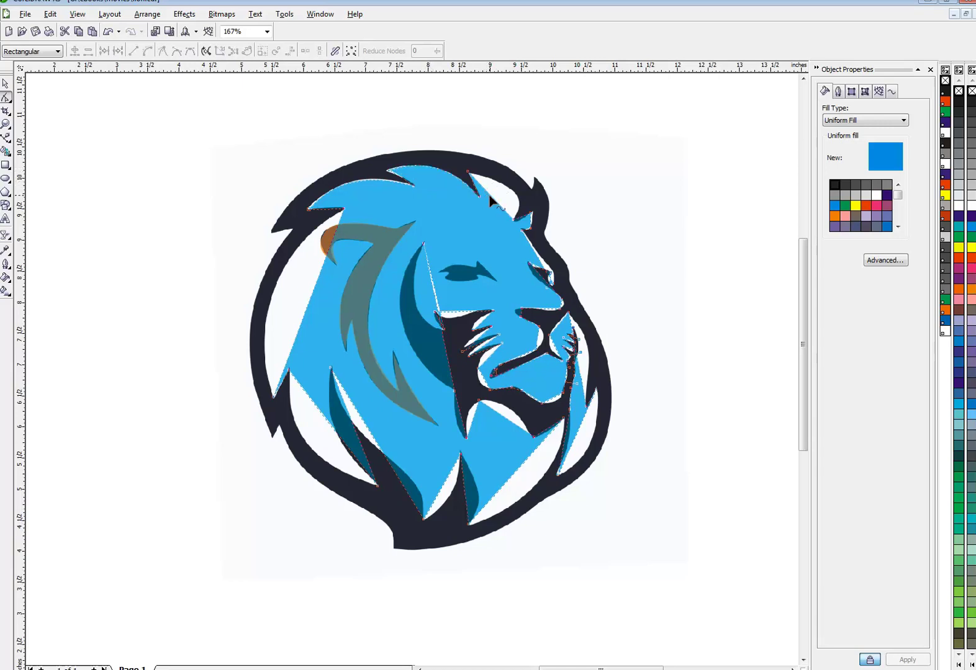
{"action": "left_click_drag", "start_coordinate": [517, 201], "coordinate": [545, 225]}
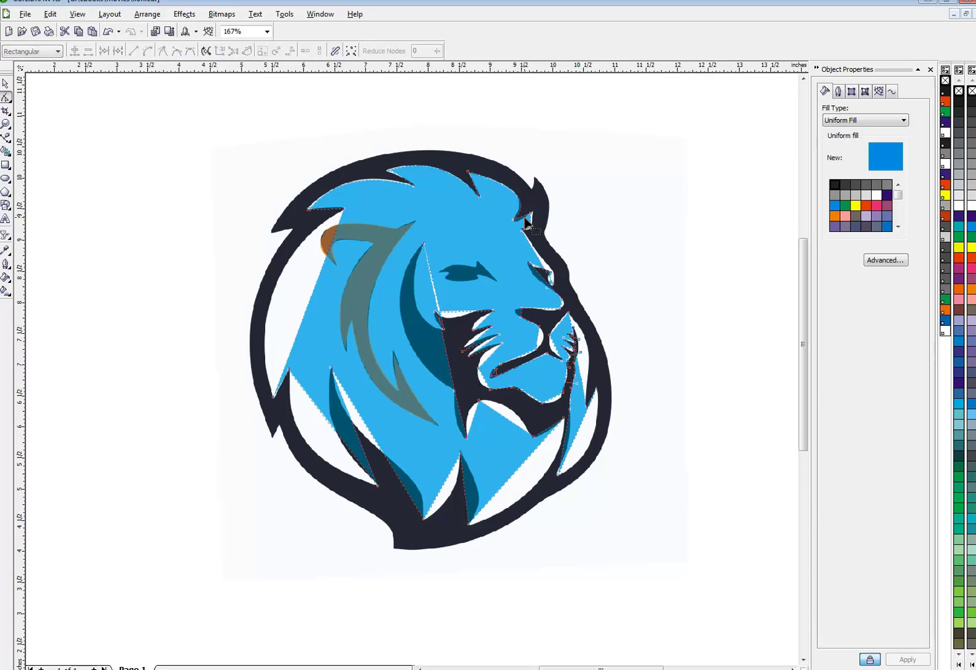
Curve the left mane edge to the outline, delete its extra lower node, and reselect the bitmap.
{"action": "left_click_drag", "start_coordinate": [305, 305], "coordinate": [267, 298]}
{"action": "left_click", "coordinate": [329, 367]}
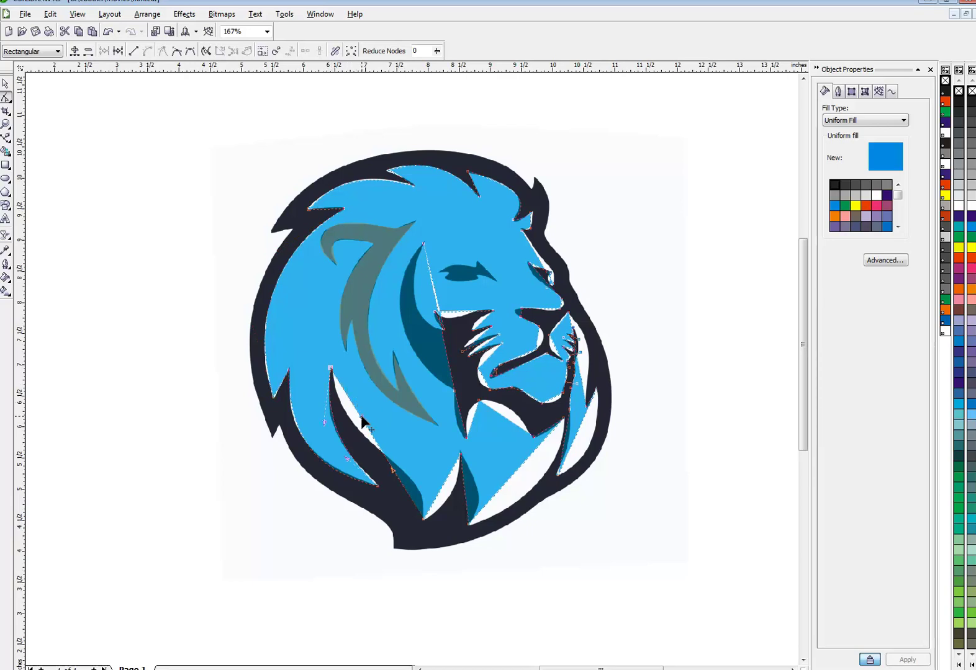
{"action": "left_click_drag", "start_coordinate": [362, 422], "coordinate": [347, 429]}
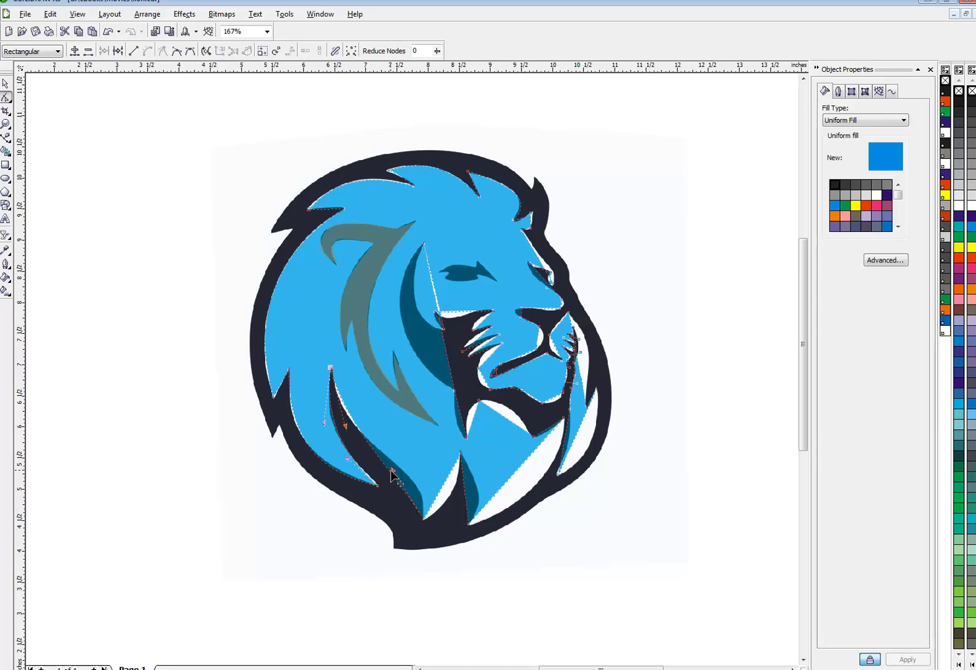
{"action": "left_click_drag", "start_coordinate": [393, 473], "coordinate": [424, 470]}
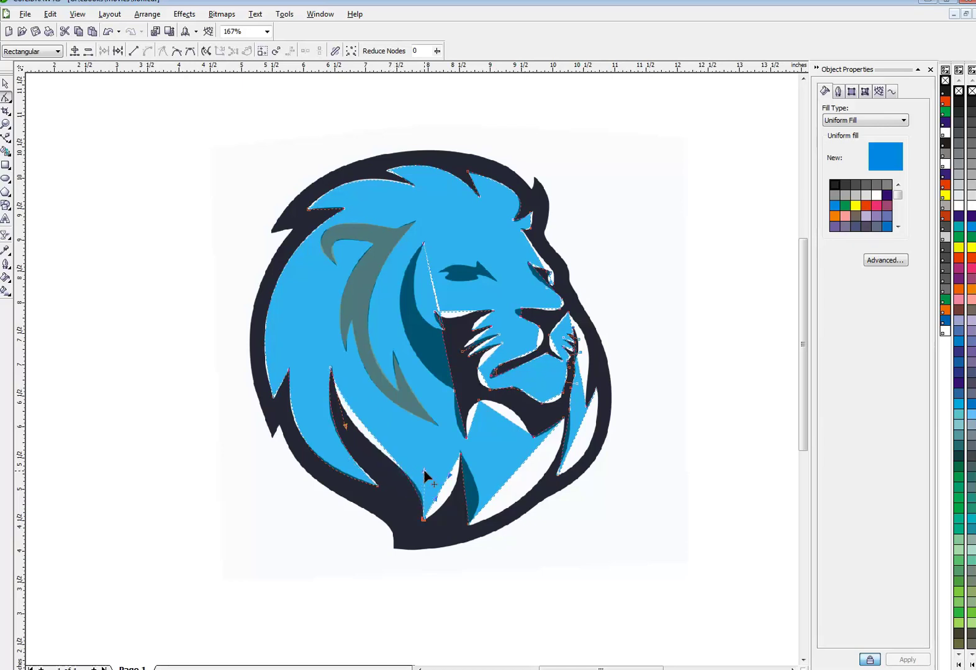
{"action": "double_click", "coordinate": [345, 426]}
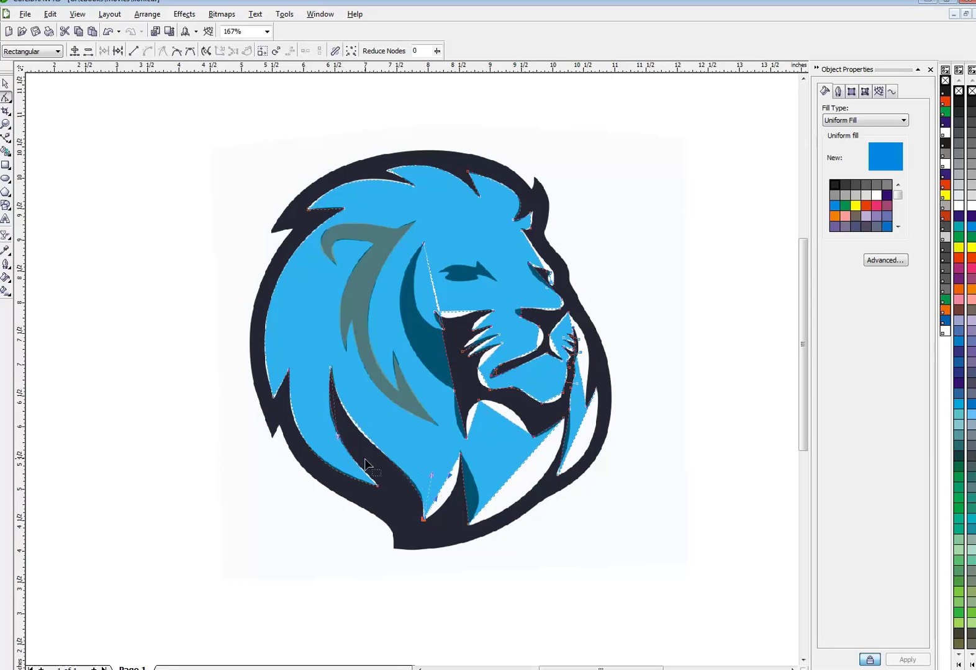
{"action": "key", "text": "space"}
{"action": "left_click", "coordinate": [447, 512]}
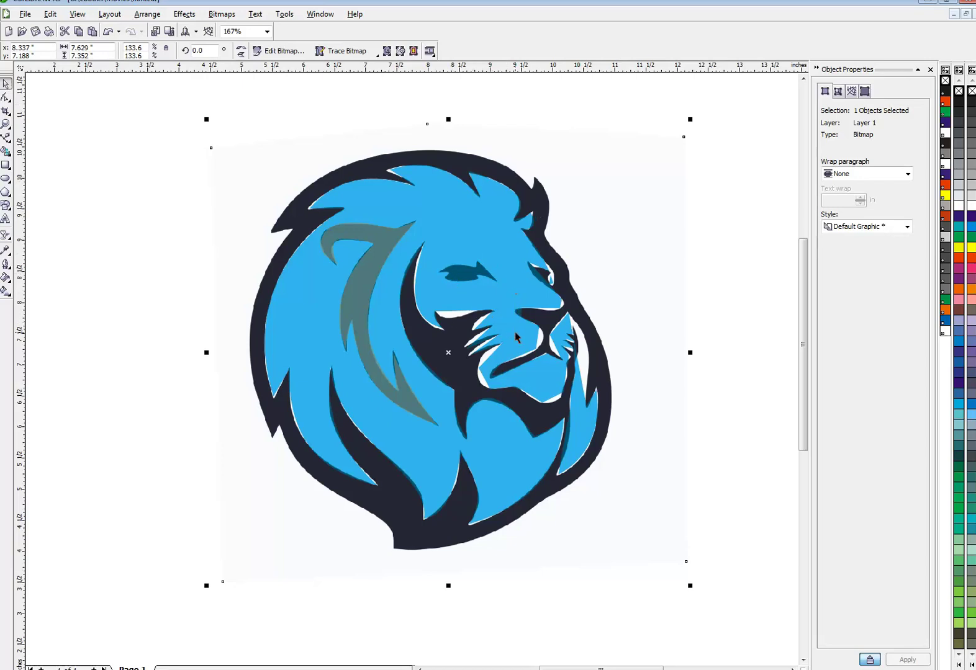
Zoom in on the lion's eye and drag the shape's edge to follow the dark eye stroke.
{"action": "key", "text": "z"}
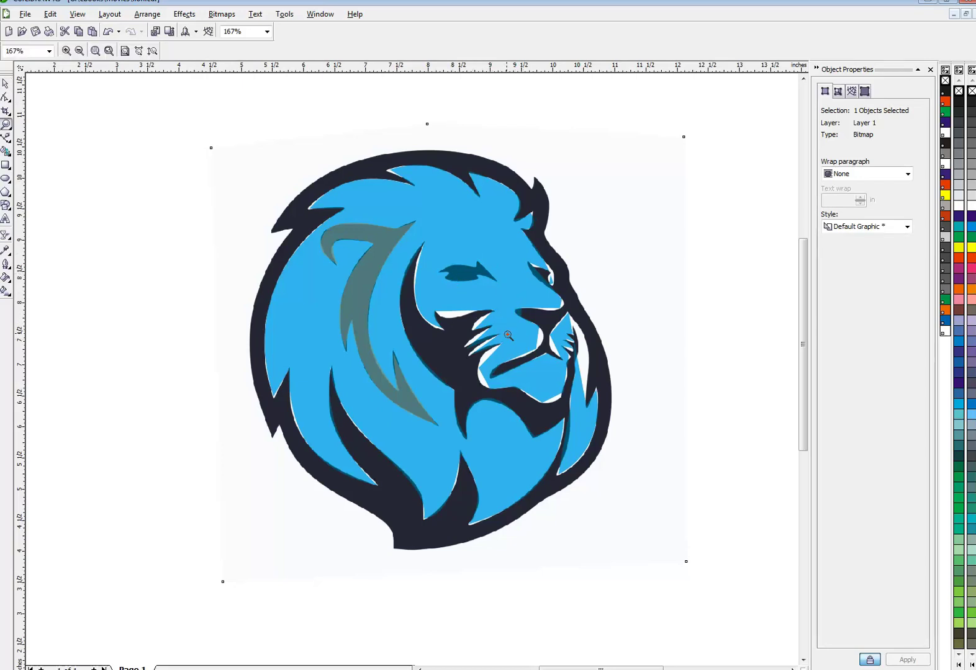
{"action": "left_click", "coordinate": [507, 332]}
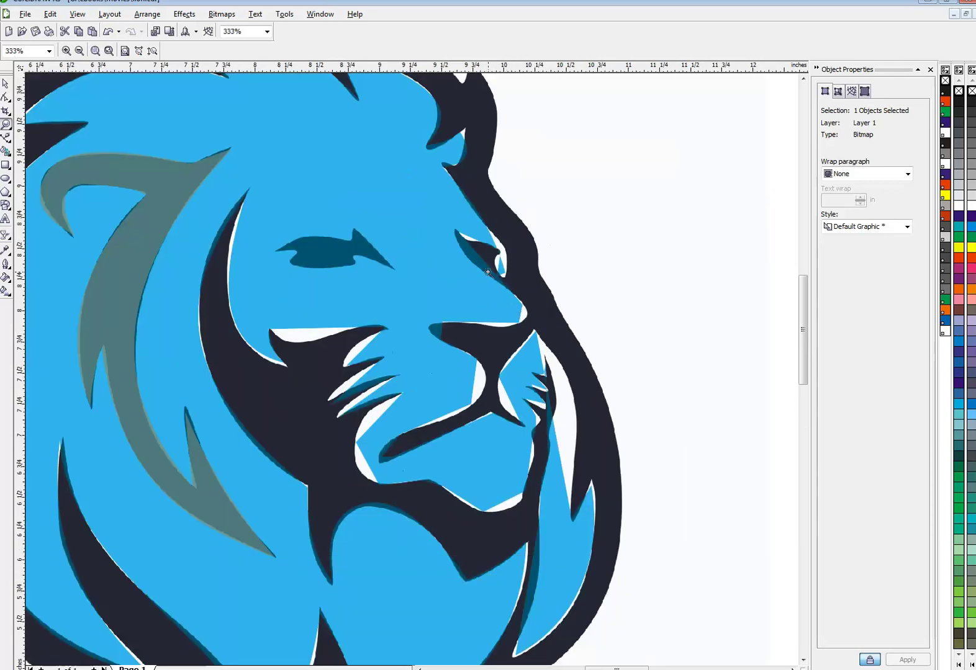
{"action": "left_click", "coordinate": [488, 272]}
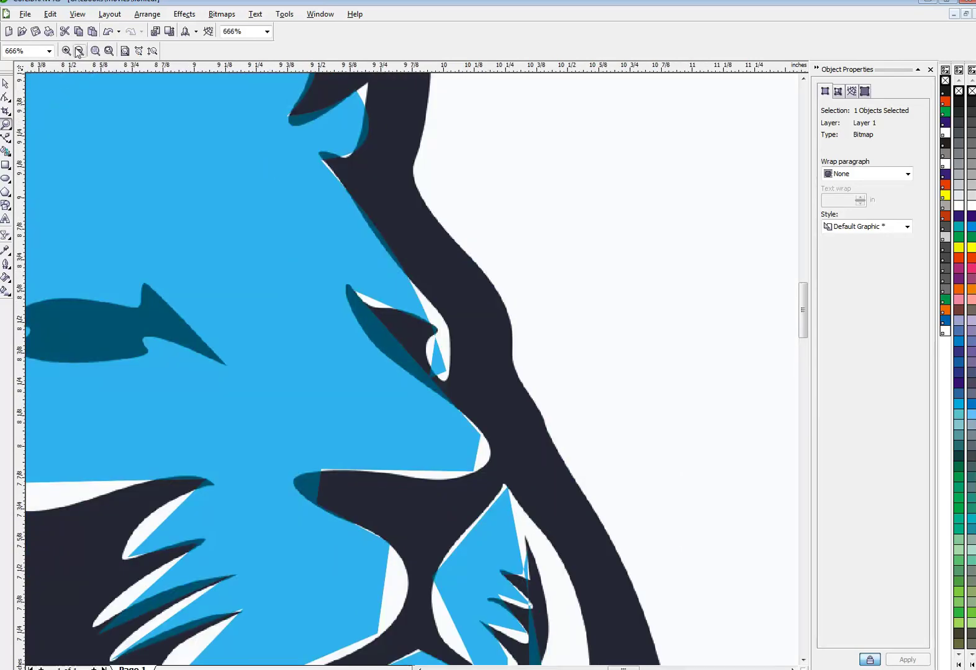
{"action": "left_click", "coordinate": [7, 97]}
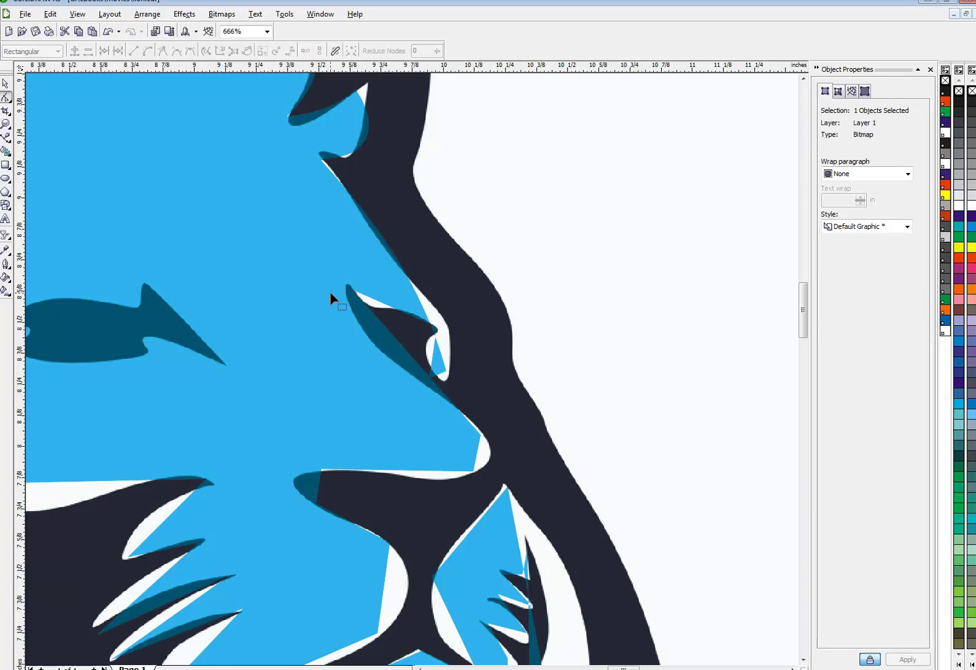
{"action": "left_click", "coordinate": [431, 326]}
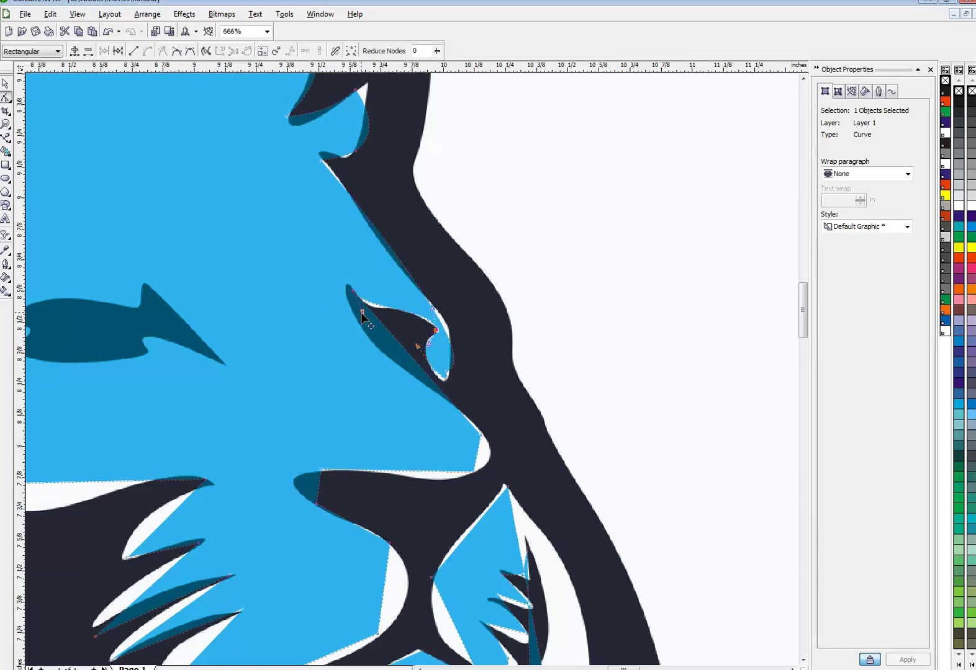
{"action": "left_click_drag", "start_coordinate": [362, 313], "coordinate": [349, 287]}
Zoom to 1333% and round off the dark shape's pointed left tip.
{"action": "scroll", "coordinate": [377, 336], "scroll_direction": "up", "scroll_amount": 1}
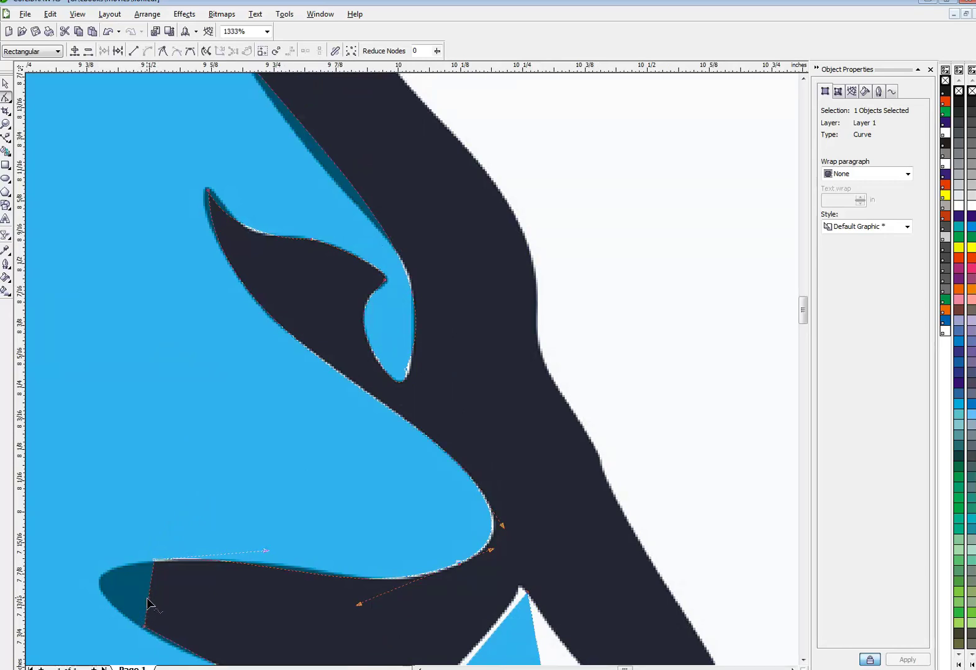
{"action": "left_click_drag", "start_coordinate": [121, 593], "coordinate": [101, 589]}
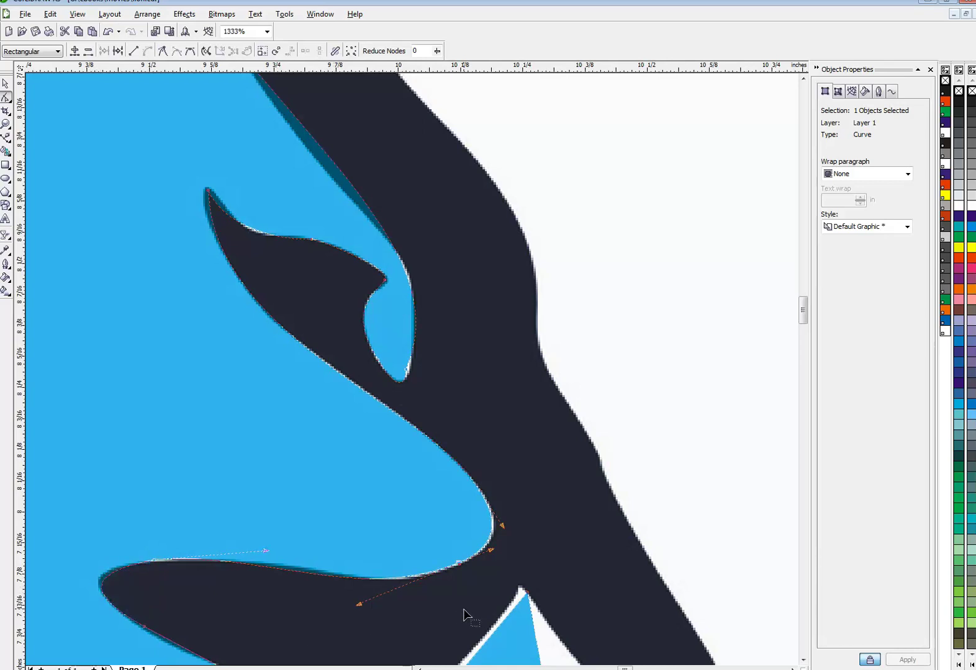
{"action": "left_click", "coordinate": [803, 79]}
{"action": "left_click", "coordinate": [804, 79]}
{"action": "left_click", "coordinate": [803, 78]}
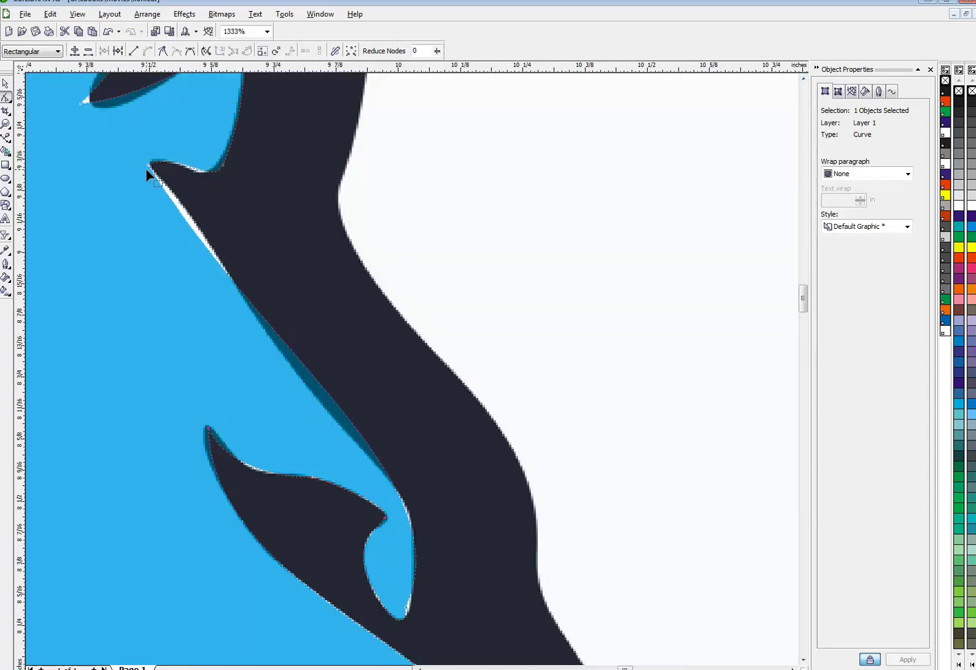
{"action": "left_click", "coordinate": [148, 166]}
{"action": "left_click", "coordinate": [802, 320]}
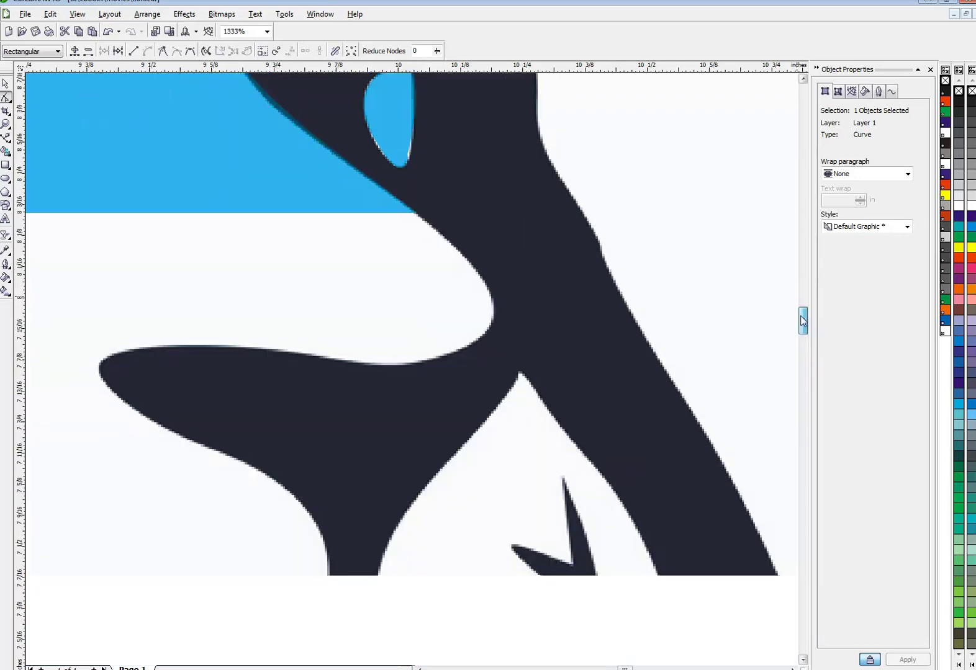
{"action": "left_click_drag", "start_coordinate": [802, 321], "coordinate": [804, 329]}
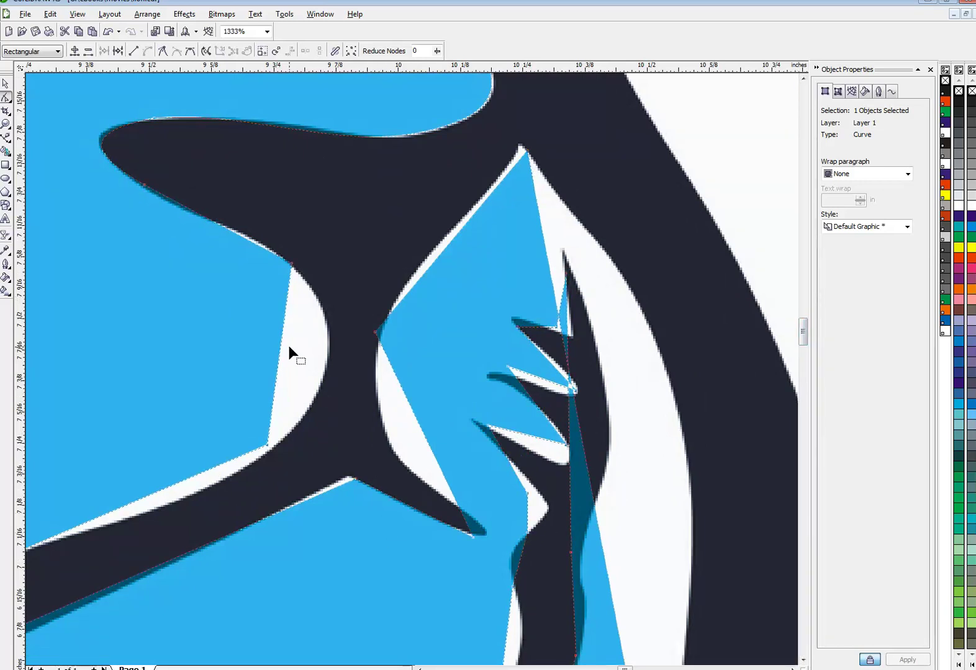
Delete the extra notch nodes and pull the tooth's upper curve up to match the bitmap.
{"action": "key", "text": "Delete"}
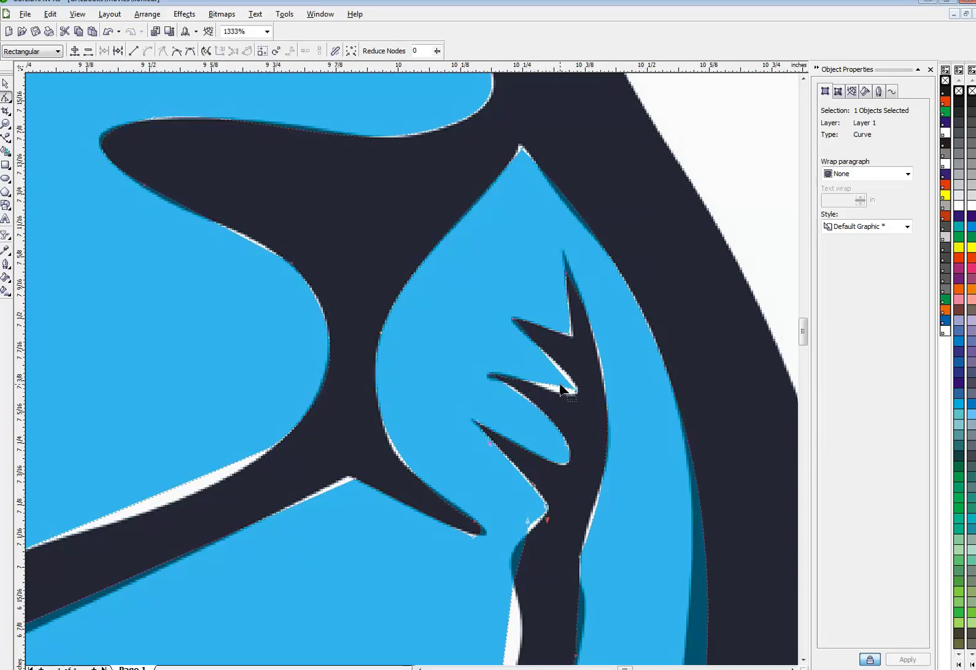
{"action": "key", "text": "Delete"}
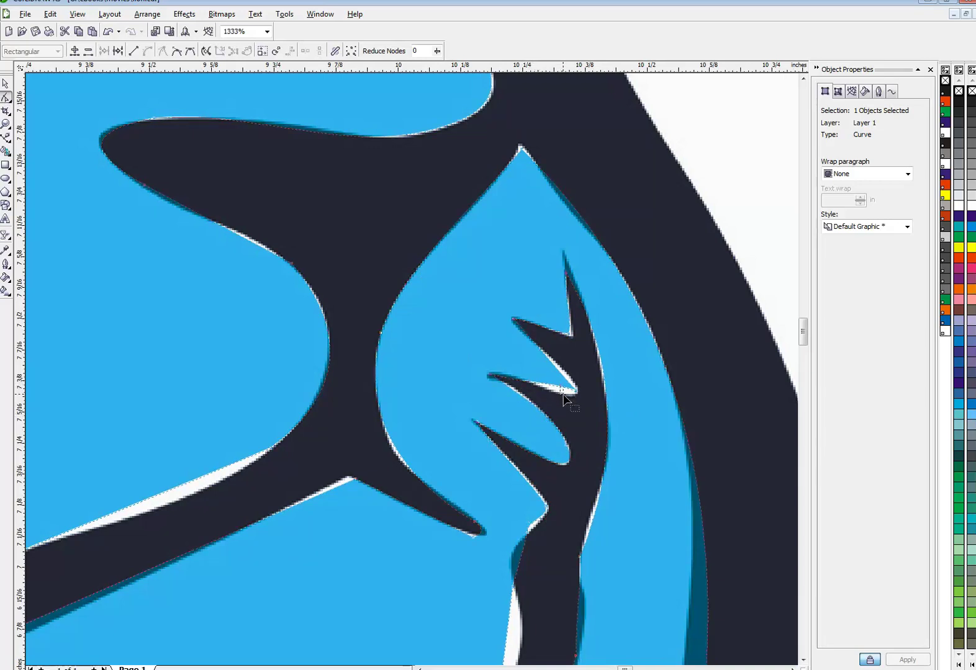
{"action": "left_click", "coordinate": [563, 396]}
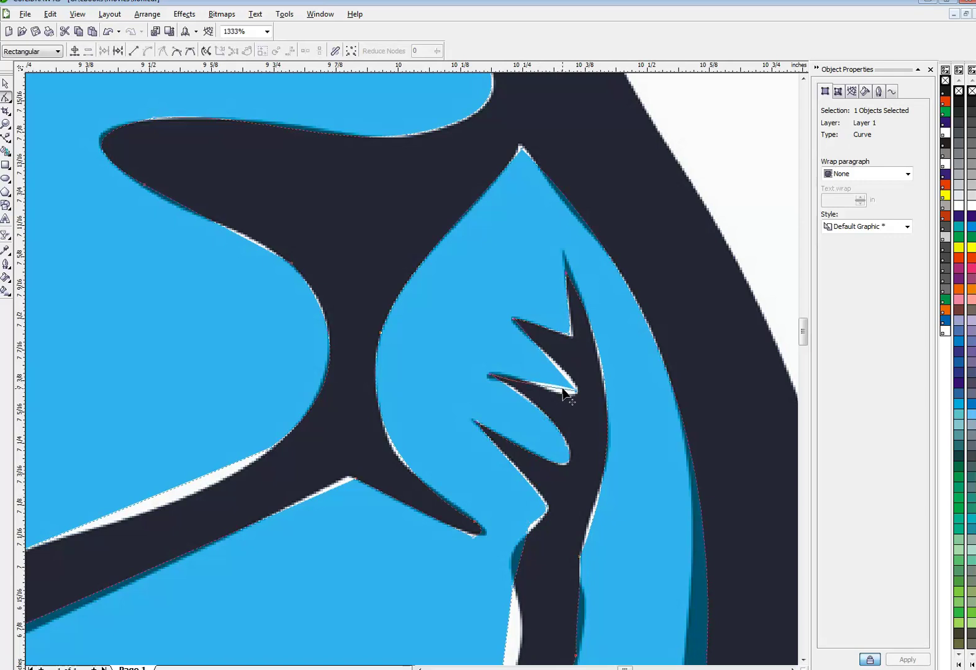
{"action": "left_click", "coordinate": [466, 373]}
{"action": "left_click", "coordinate": [489, 375]}
{"action": "left_click_drag", "start_coordinate": [516, 391], "coordinate": [516, 374]}
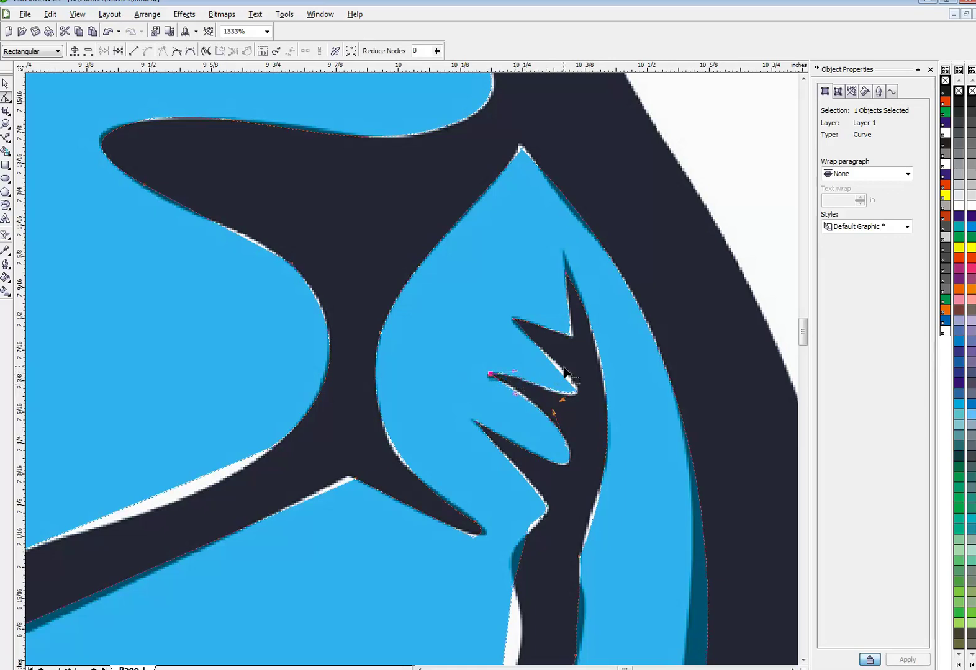
{"action": "left_click", "coordinate": [562, 373]}
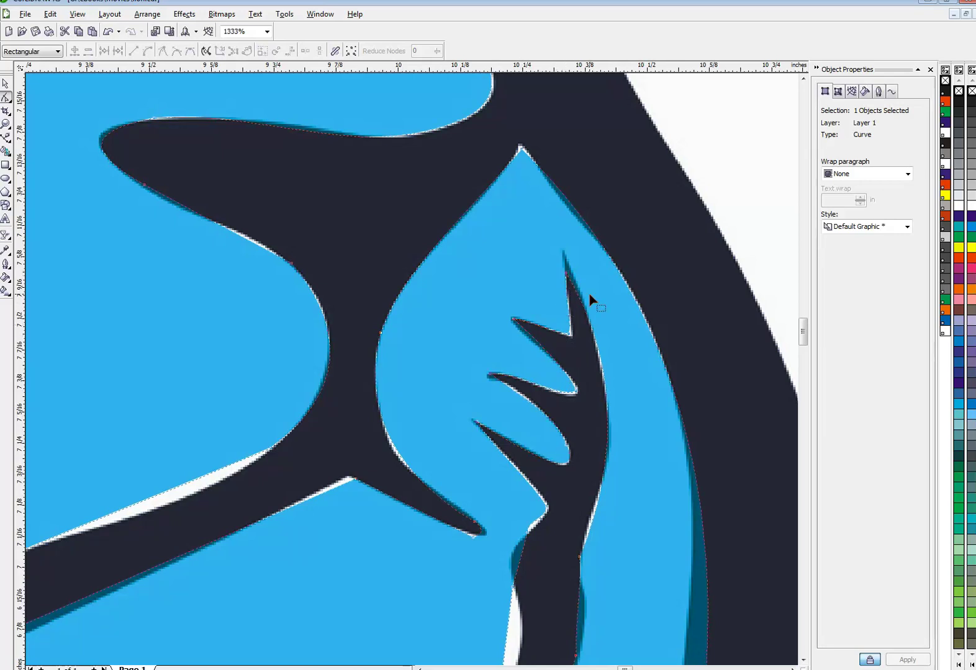
Curve the jaw segments to follow the dark edge beneath the eye.
{"action": "scroll", "coordinate": [590, 297], "scroll_direction": "down", "scroll_amount": 5}
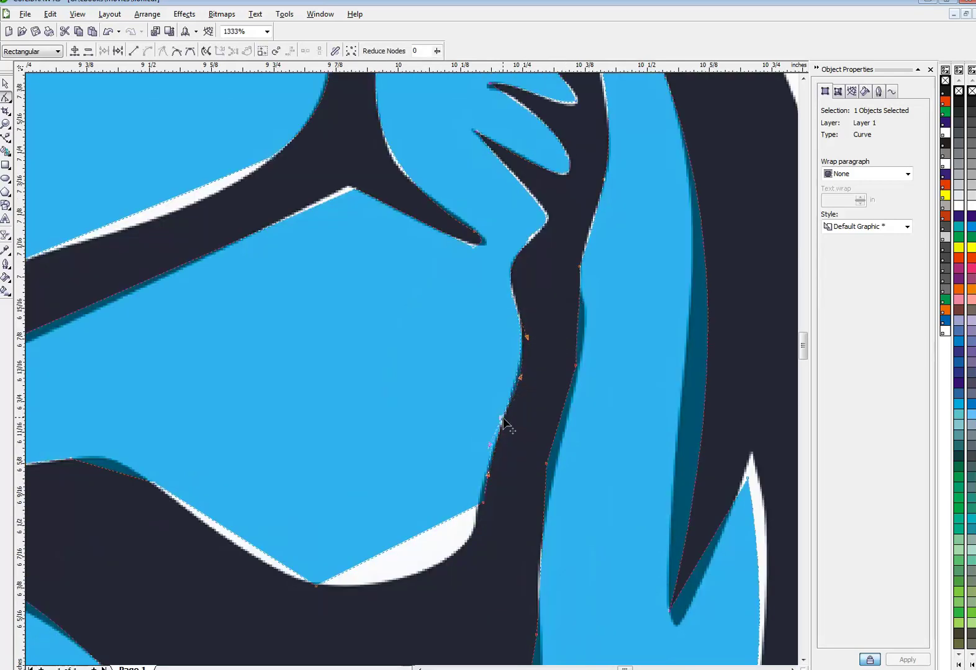
{"action": "left_click", "coordinate": [503, 419]}
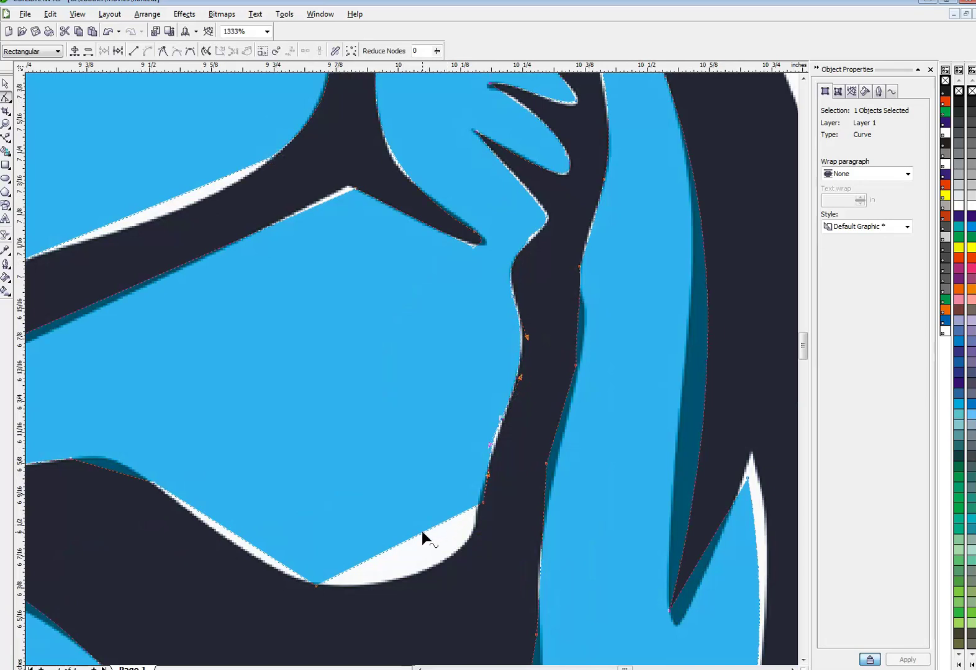
{"action": "left_click_drag", "start_coordinate": [421, 530], "coordinate": [448, 559]}
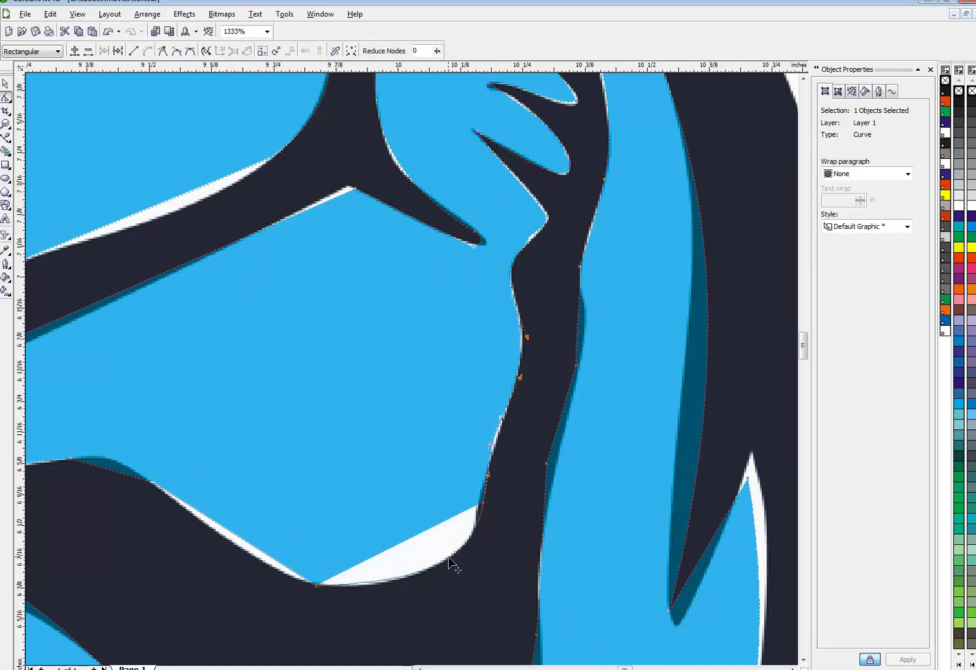
{"action": "left_click", "coordinate": [480, 503]}
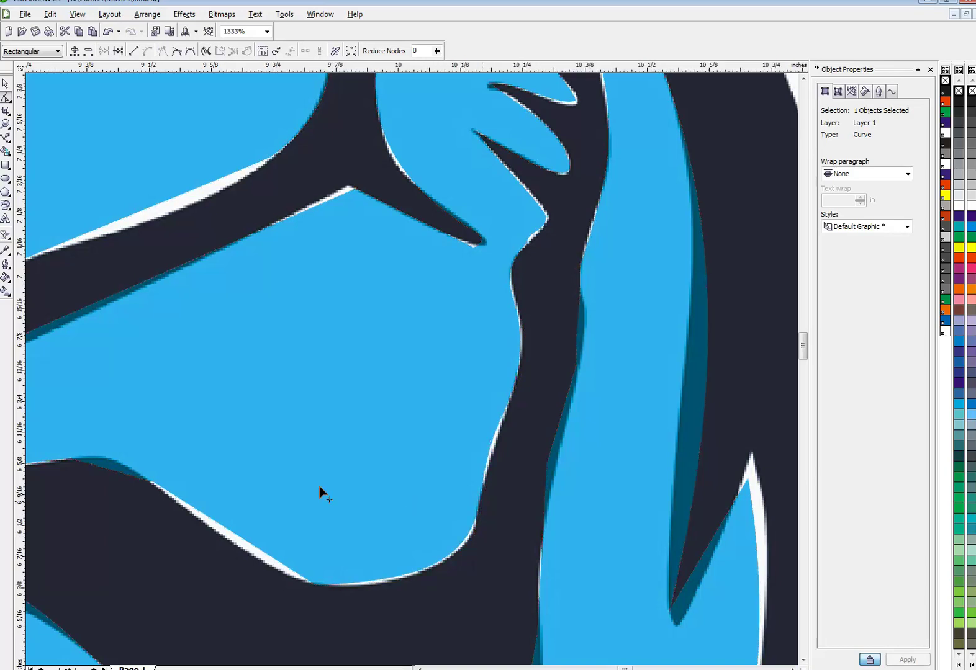
{"action": "left_click", "coordinate": [113, 473]}
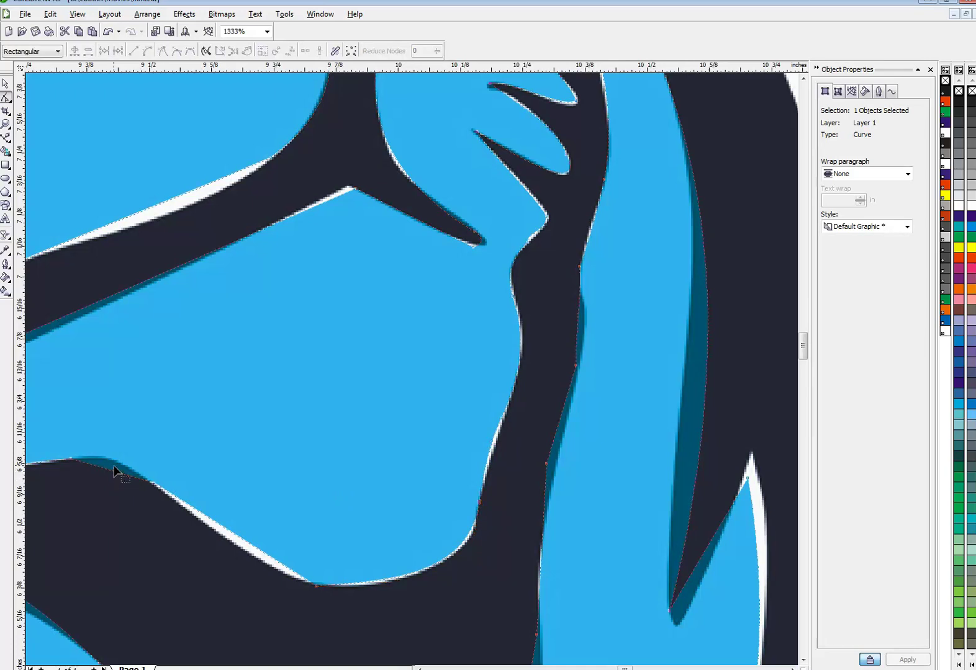
{"action": "left_click_drag", "start_coordinate": [112, 471], "coordinate": [116, 462]}
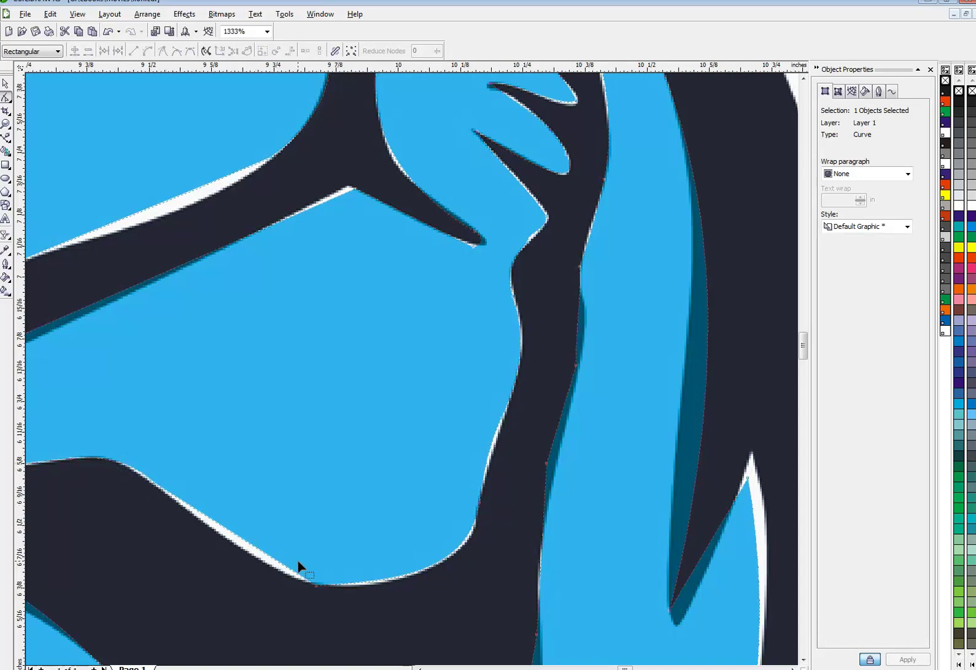
Reshape the curve's end node, make it smooth, and nudge it onto the bitmap edge.
{"action": "left_click", "coordinate": [315, 585]}
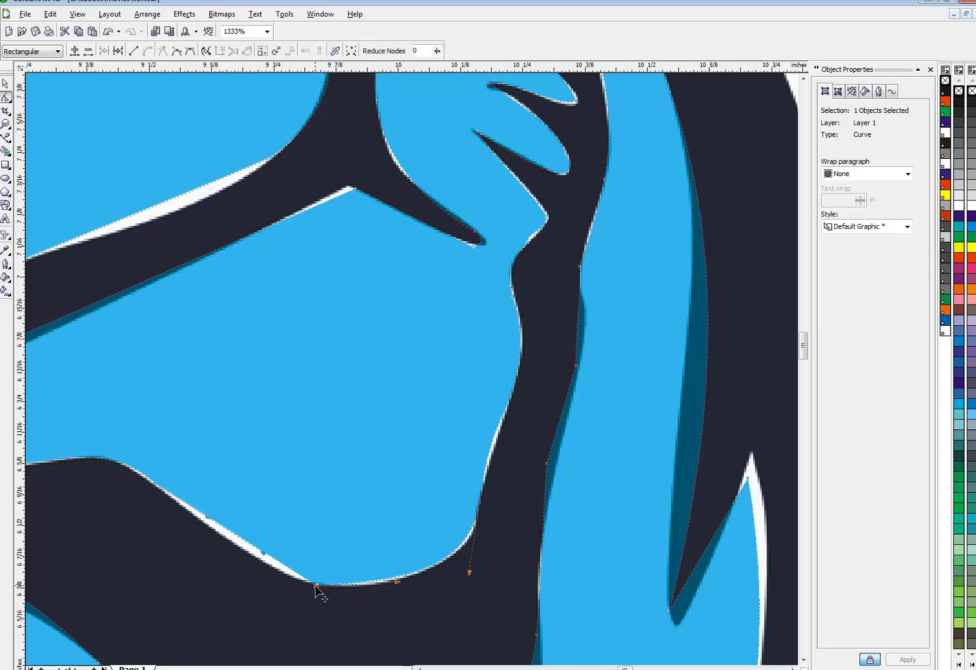
{"action": "left_click", "coordinate": [242, 537]}
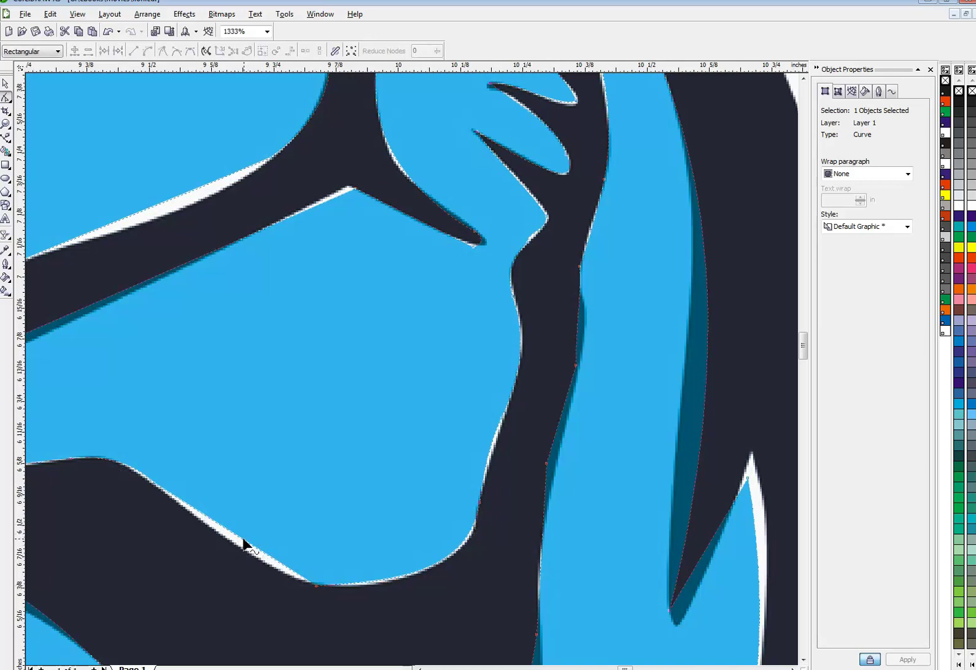
{"action": "left_click_drag", "start_coordinate": [244, 542], "coordinate": [239, 549]}
{"action": "left_click", "coordinate": [316, 586]}
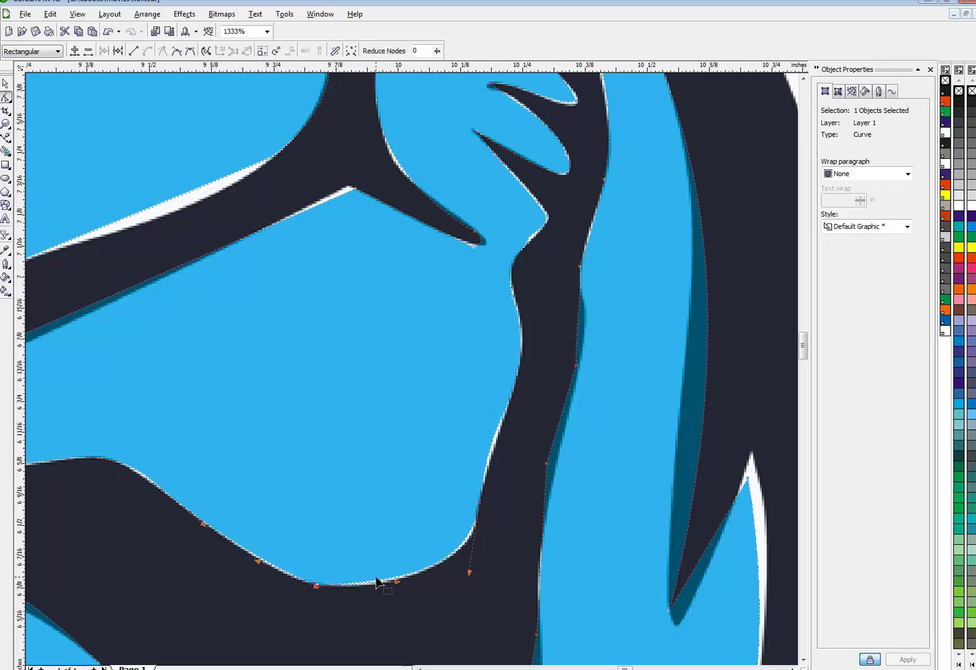
{"action": "left_click_drag", "start_coordinate": [396, 581], "coordinate": [395, 587]}
{"action": "key", "text": "s"}
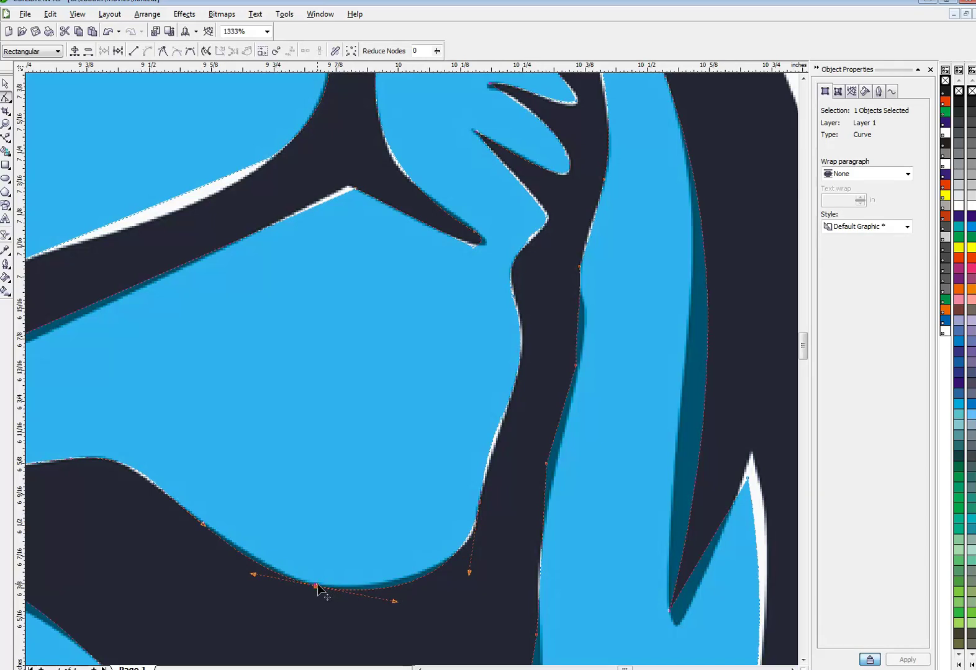
{"action": "left_click_drag", "start_coordinate": [317, 587], "coordinate": [315, 585]}
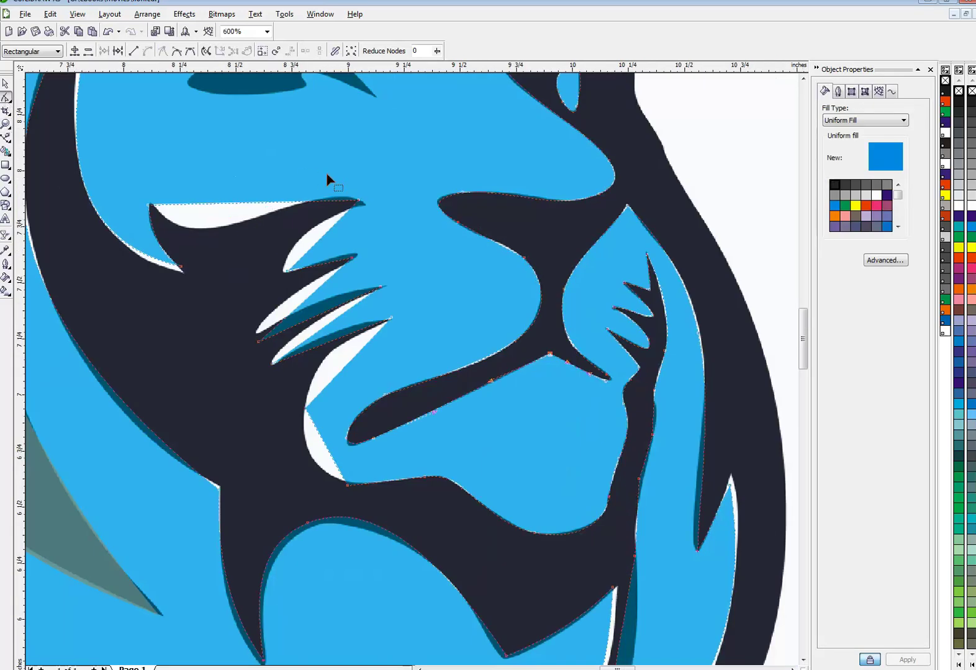
Bend the whisker's top edge and fine-tune its handles to cover the light sliver.
{"action": "left_click", "coordinate": [363, 201]}
{"action": "left_click_drag", "start_coordinate": [364, 201], "coordinate": [368, 204]}
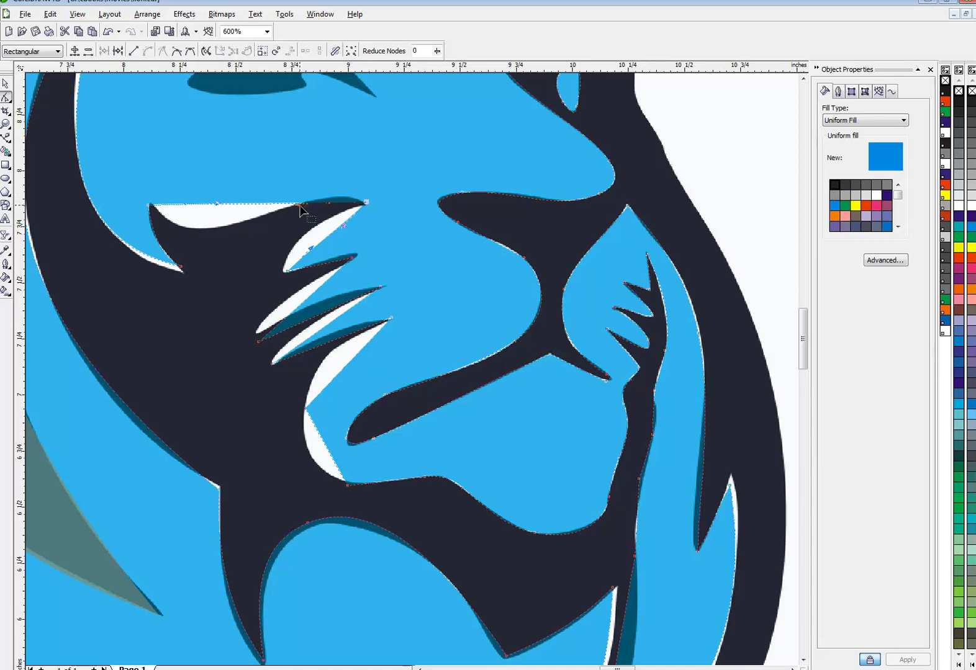
{"action": "left_click_drag", "start_coordinate": [299, 209], "coordinate": [309, 192]}
{"action": "left_click_drag", "start_coordinate": [217, 201], "coordinate": [203, 264]}
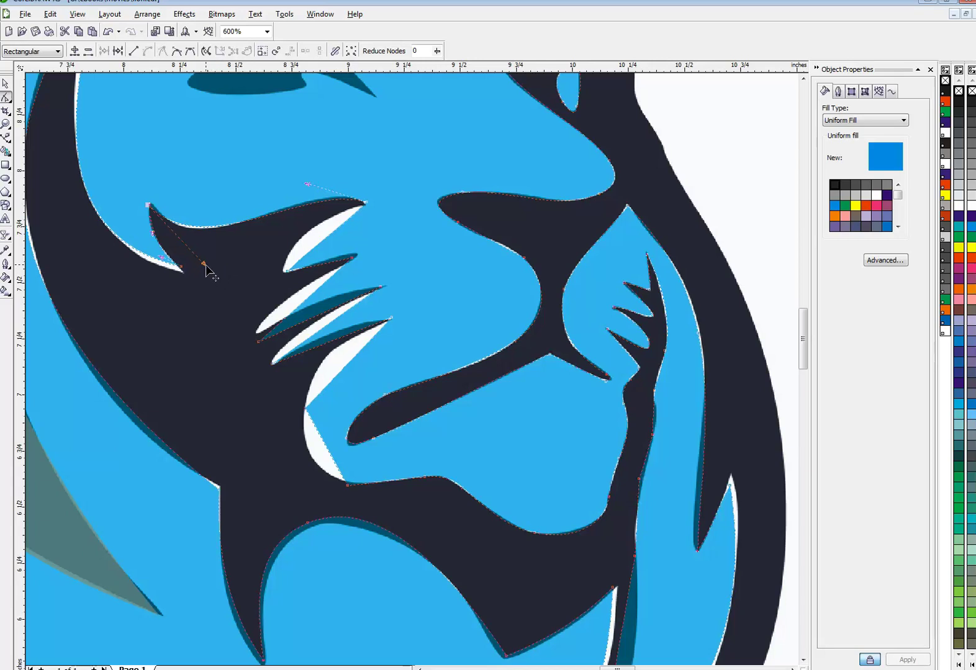
{"action": "left_click_drag", "start_coordinate": [203, 263], "coordinate": [201, 270]}
{"action": "left_click", "coordinate": [306, 184]}
{"action": "left_click_drag", "start_coordinate": [306, 184], "coordinate": [312, 178]}
Reshape the lower whisker edges to cover their slivers, then zoom out to the whole lion.
{"action": "left_click", "coordinate": [311, 238]}
{"action": "left_click_drag", "start_coordinate": [306, 237], "coordinate": [305, 237]}
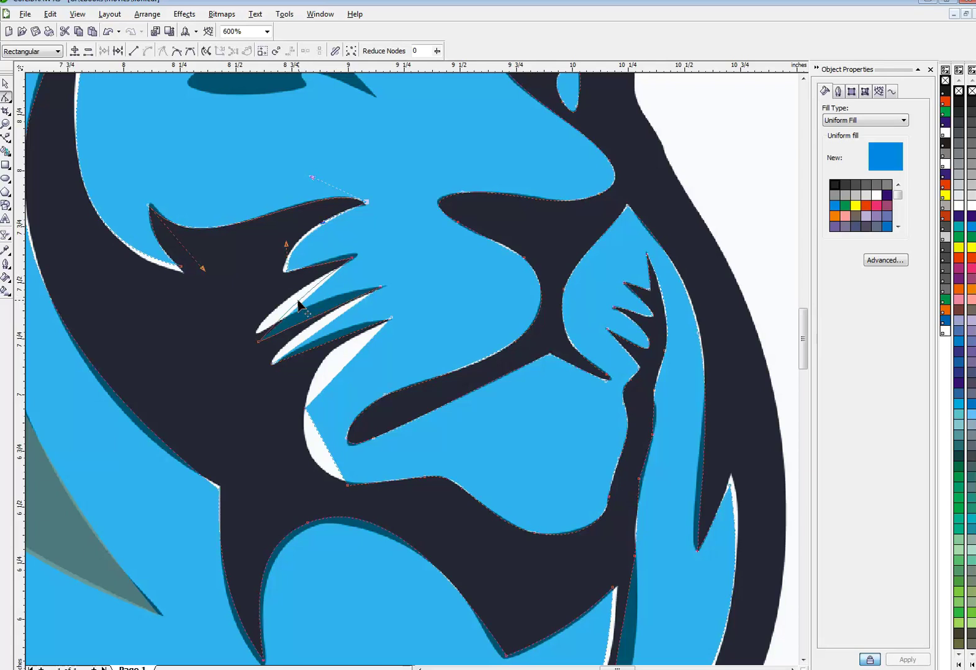
{"action": "left_click_drag", "start_coordinate": [285, 301], "coordinate": [283, 303]}
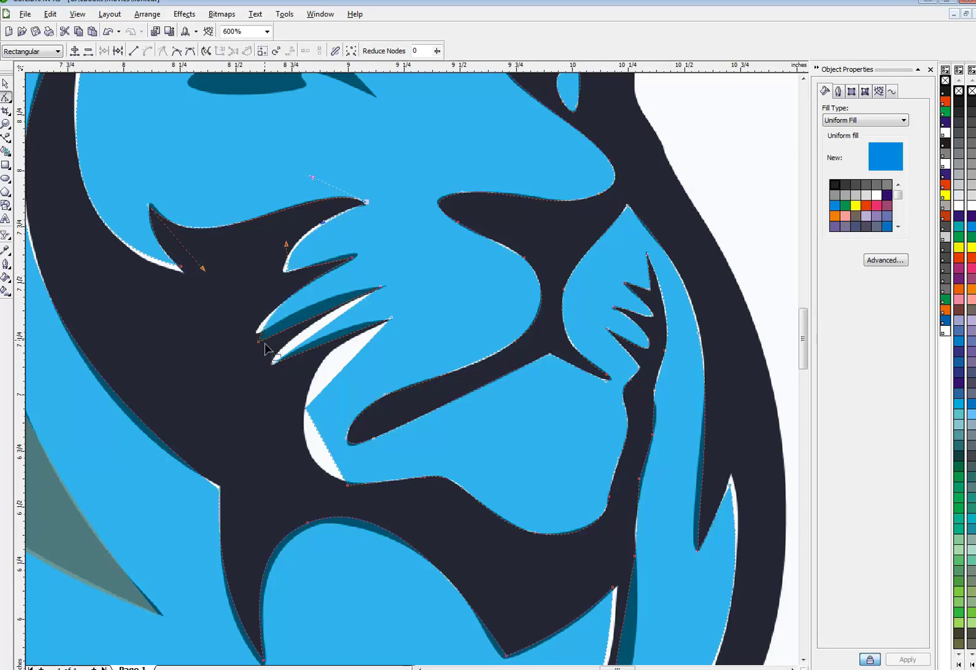
{"action": "left_click", "coordinate": [259, 339]}
{"action": "mouse_move", "coordinate": [311, 313]}
{"action": "left_mouse_down"}
{"action": "mouse_move", "coordinate": [315, 305]}
{"action": "mouse_move", "coordinate": [311, 334]}
{"action": "left_mouse_up"}
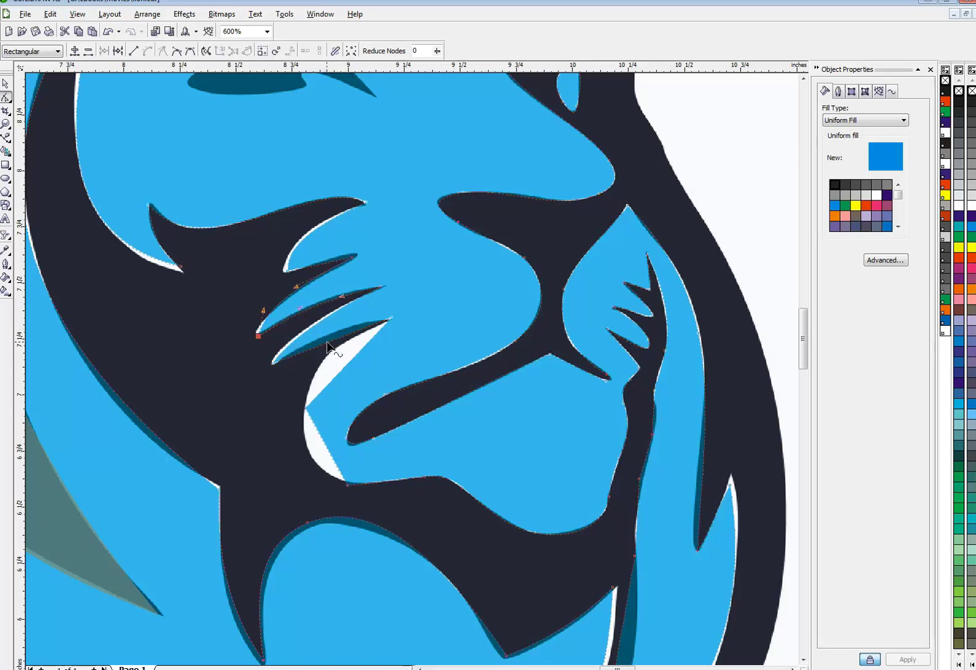
{"action": "key", "text": "space"}
{"action": "key", "text": "F3"}
{"action": "key", "text": "F3"}
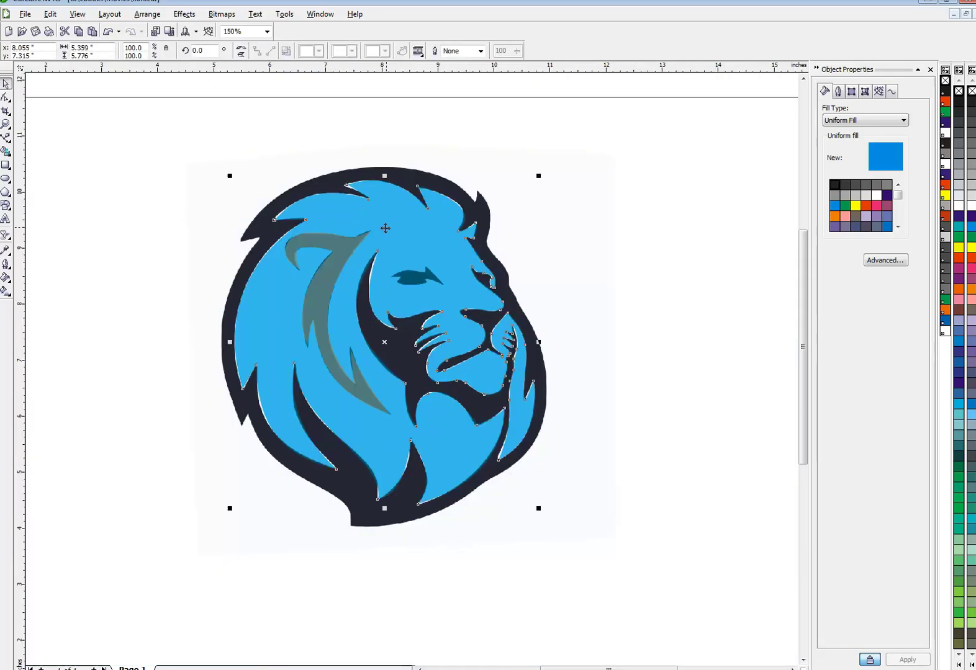
Select the original bitmap and the traced curve, then drag the bitmap aside from the trace.
{"action": "left_click", "coordinate": [419, 145]}
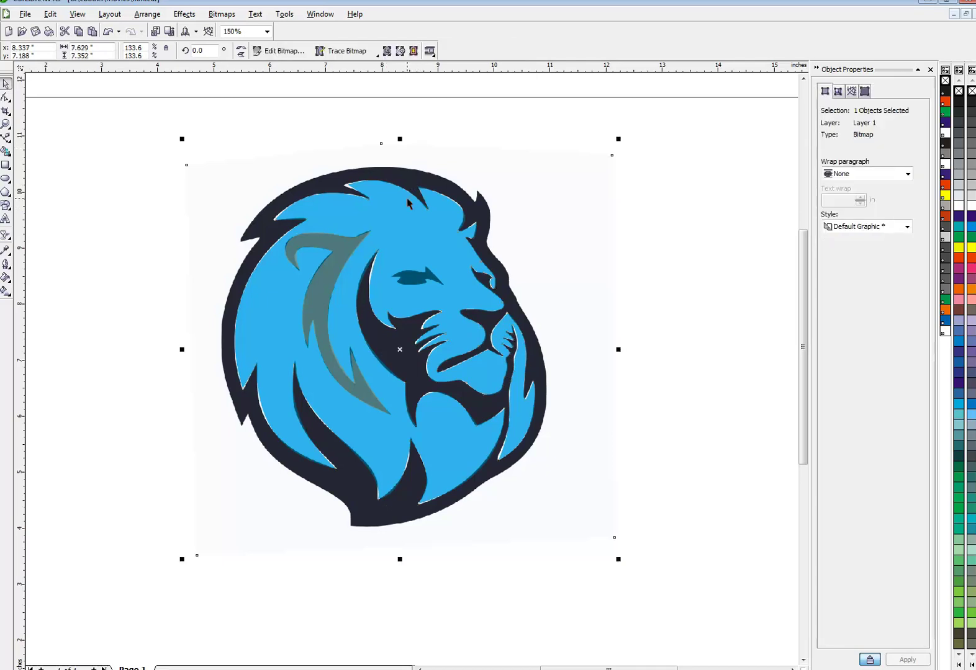
{"action": "left_click", "coordinate": [409, 202]}
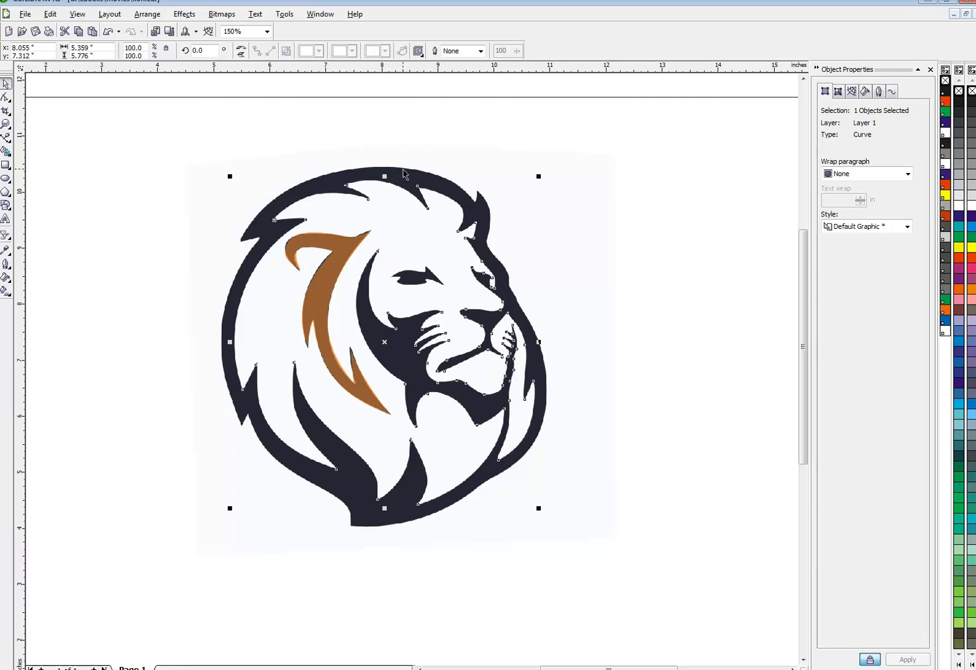
{"action": "mouse_move", "coordinate": [405, 172]}
{"action": "left_mouse_down"}
{"action": "mouse_move", "coordinate": [498, 189]}
{"action": "mouse_move", "coordinate": [607, 229]}
{"action": "left_mouse_up"}
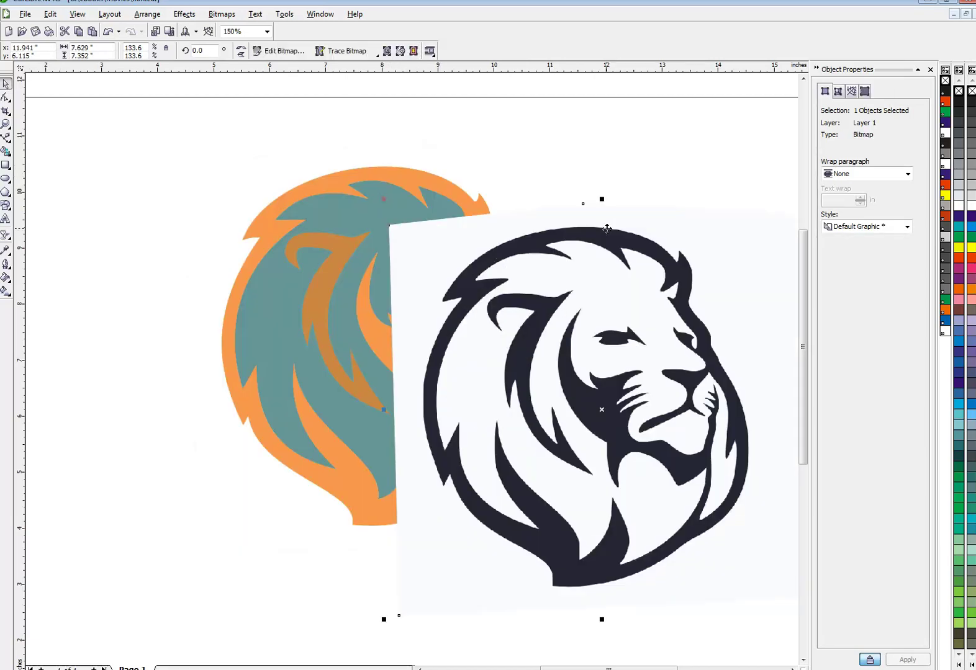
Undo the bitmap move, zoom in on the eye, and fill the eye shape orange without outline.
{"action": "key", "text": "ctrl+z"}
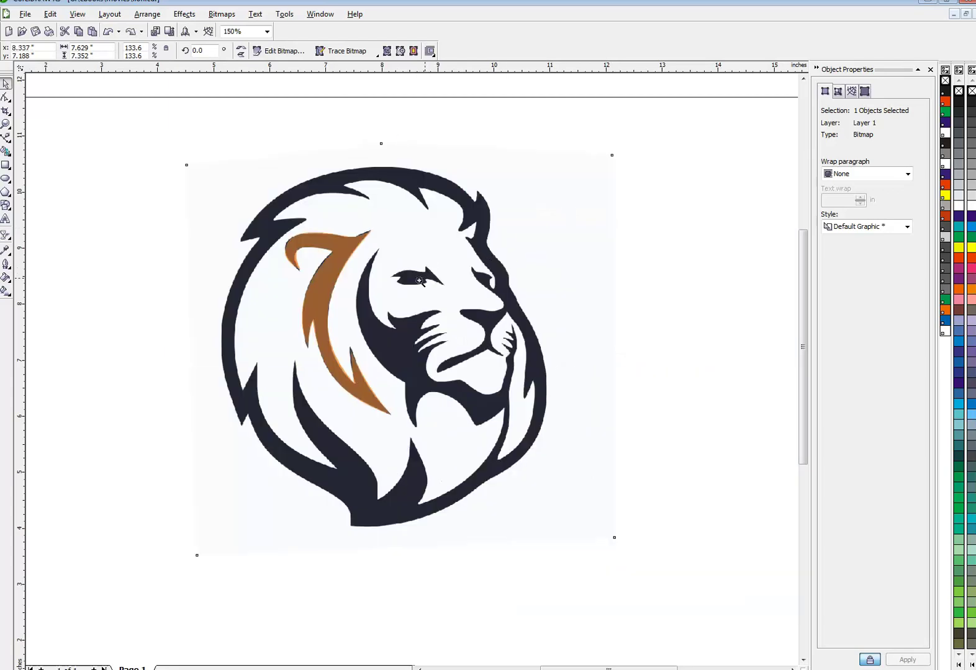
{"action": "key", "text": "z"}
{"action": "left_click", "coordinate": [416, 302]}
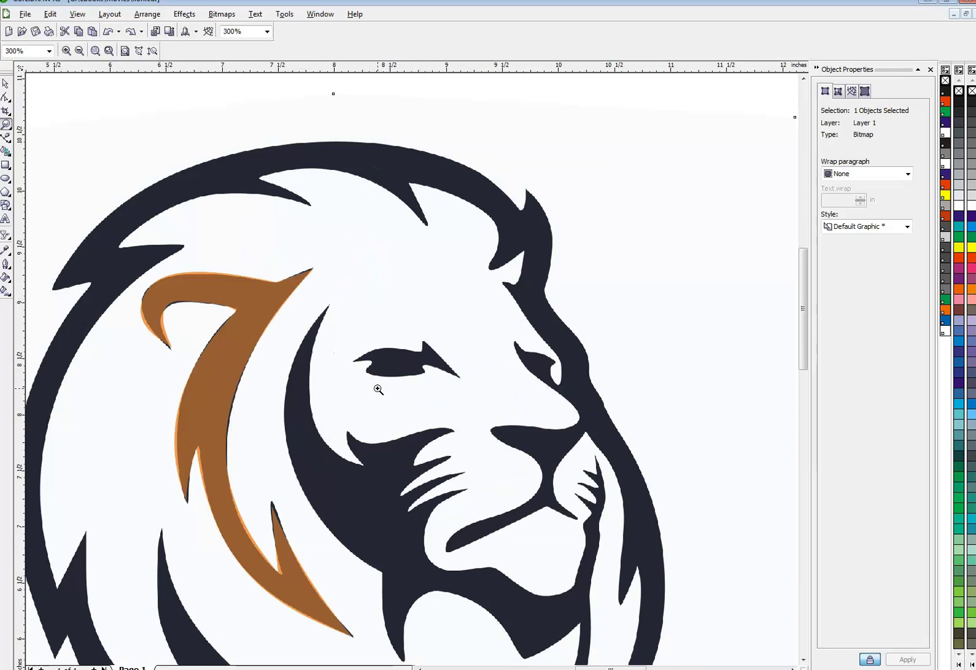
{"action": "left_click", "coordinate": [396, 375]}
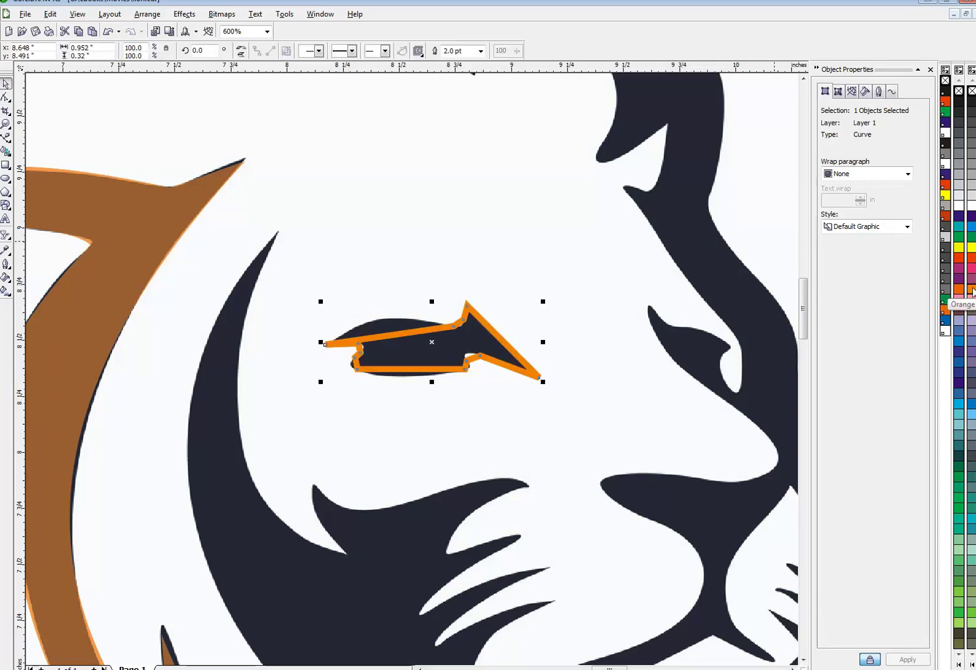
{"action": "left_click", "coordinate": [972, 290]}
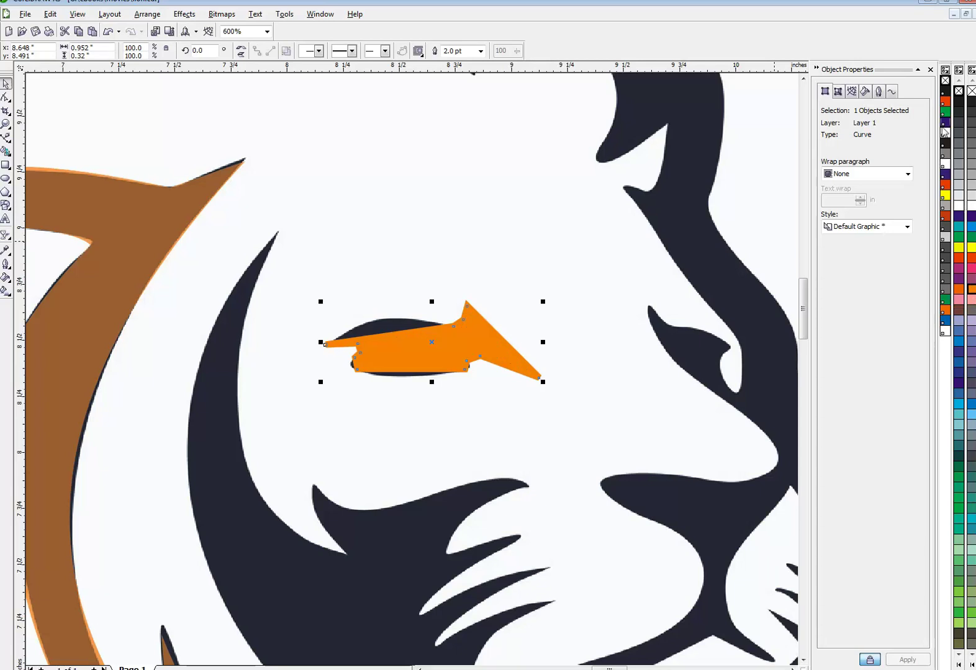
{"action": "right_click", "coordinate": [971, 91]}
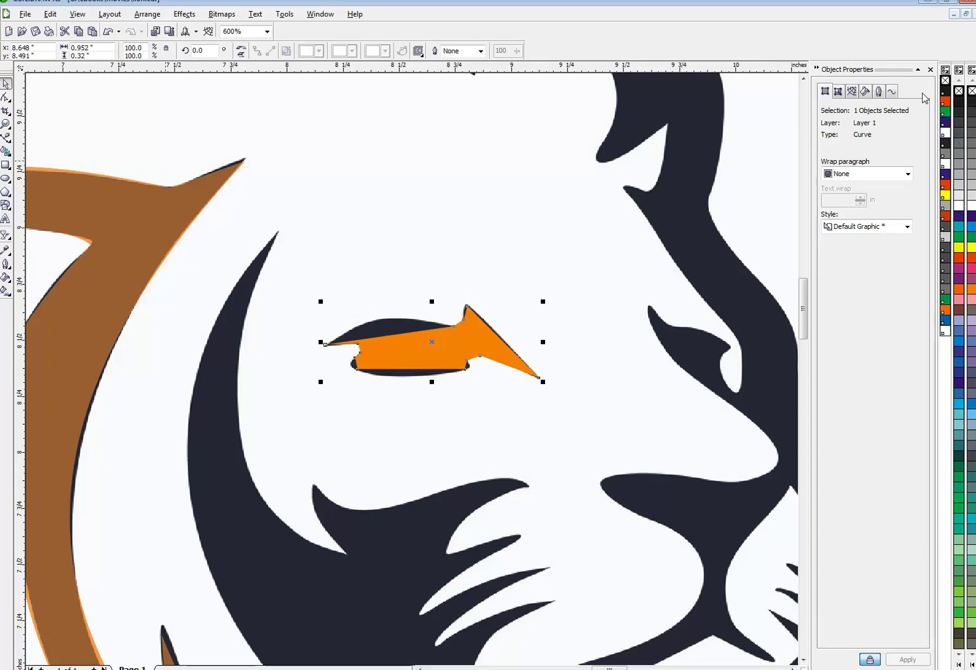
Give the orange eye shape Uniform transparency at 29.
{"action": "left_click", "coordinate": [7, 234]}
{"action": "left_click", "coordinate": [50, 53]}
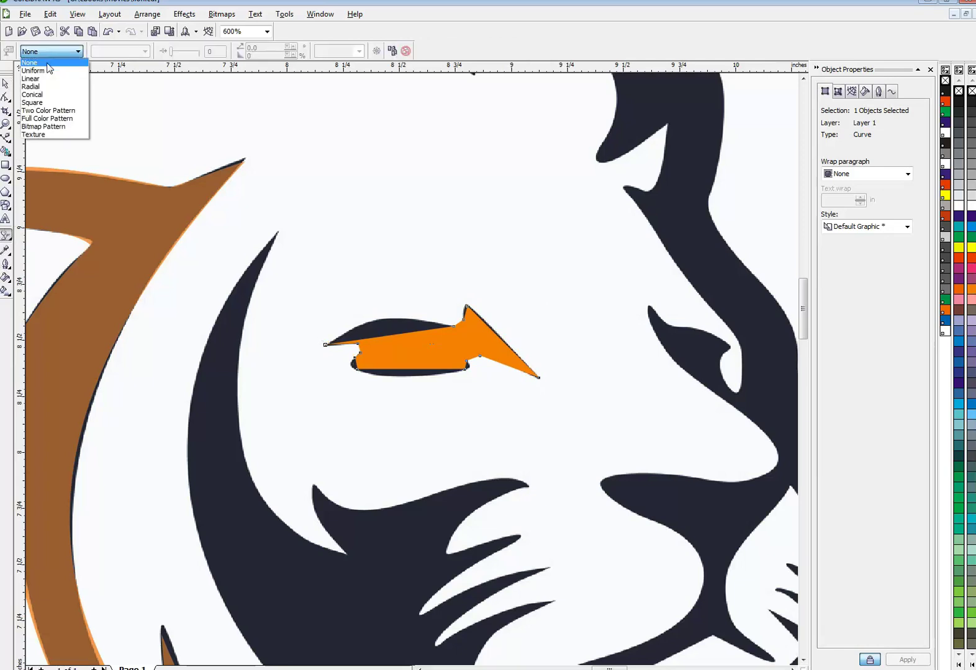
{"action": "left_click", "coordinate": [50, 74]}
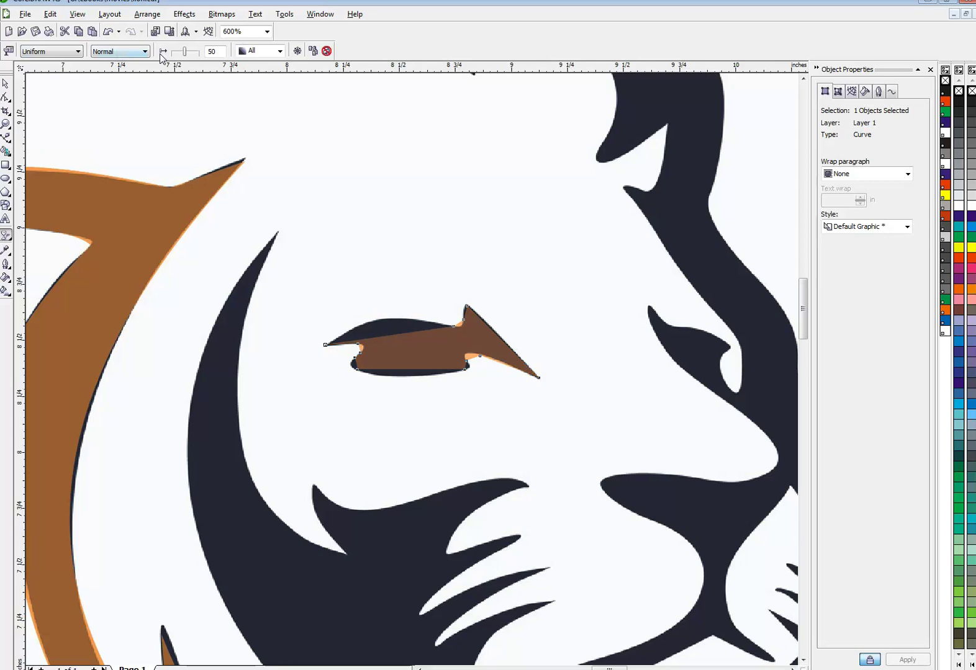
{"action": "left_click_drag", "start_coordinate": [180, 52], "coordinate": [175, 52]}
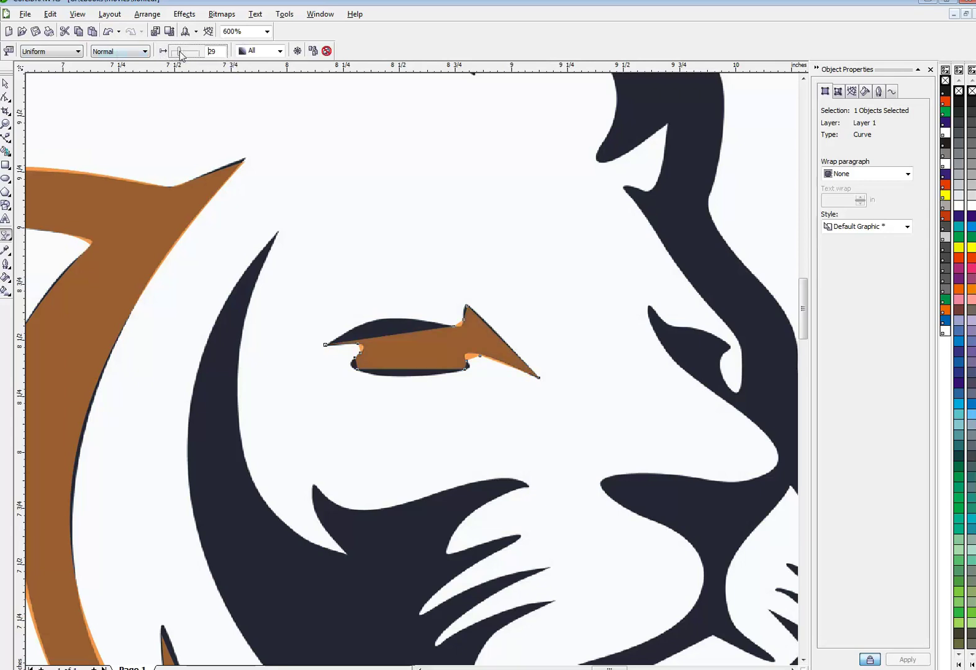
Convert the eye shape's segments to curves and bow its top edge along the dark eye.
{"action": "left_click", "coordinate": [6, 98]}
{"action": "left_click_drag", "start_coordinate": [299, 256], "coordinate": [579, 405]}
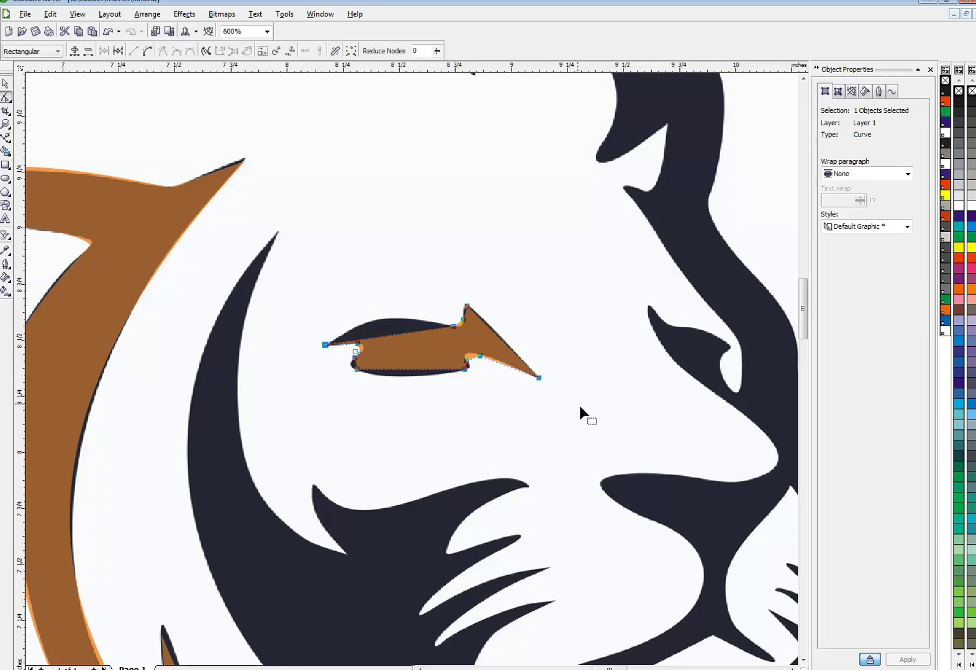
{"action": "left_click", "coordinate": [149, 52]}
{"action": "left_click", "coordinate": [392, 319]}
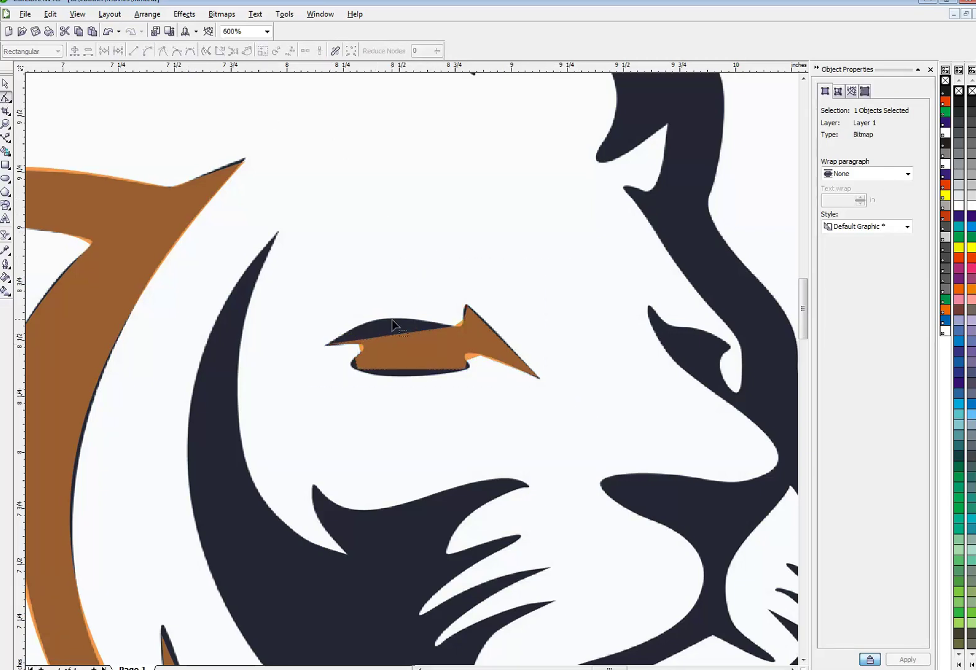
{"action": "left_click", "coordinate": [397, 336]}
{"action": "left_click_drag", "start_coordinate": [392, 333], "coordinate": [387, 320]}
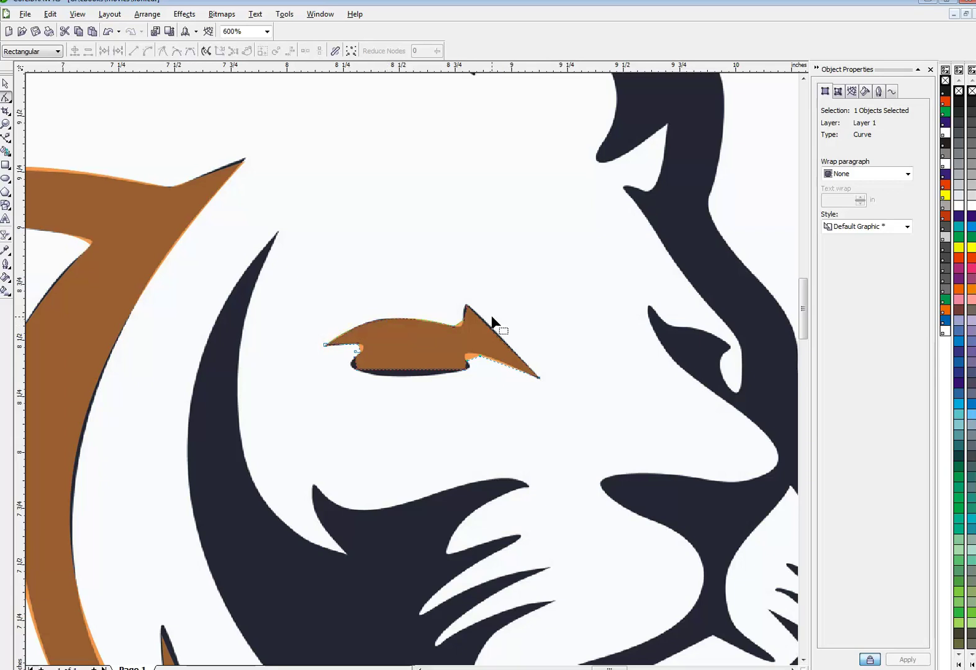
Pull the eye's lower edge over the dark stroke and adjust its notch and right tip.
{"action": "left_click", "coordinate": [460, 324]}
{"action": "left_click", "coordinate": [501, 364]}
{"action": "left_click", "coordinate": [478, 358]}
{"action": "left_click", "coordinate": [473, 357]}
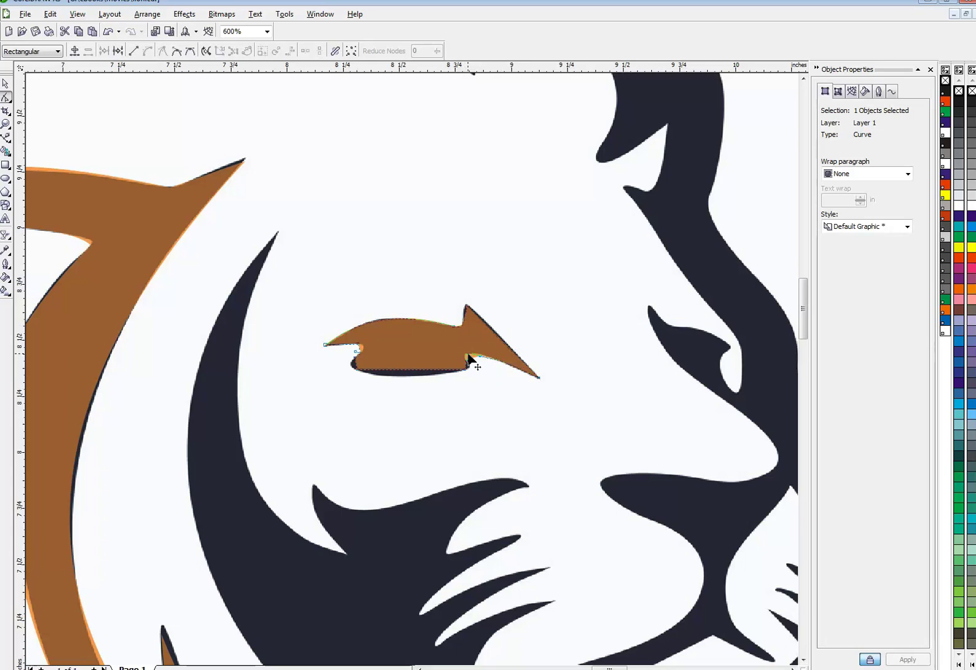
{"action": "left_click", "coordinate": [410, 375]}
{"action": "left_click_drag", "start_coordinate": [411, 375], "coordinate": [409, 379]}
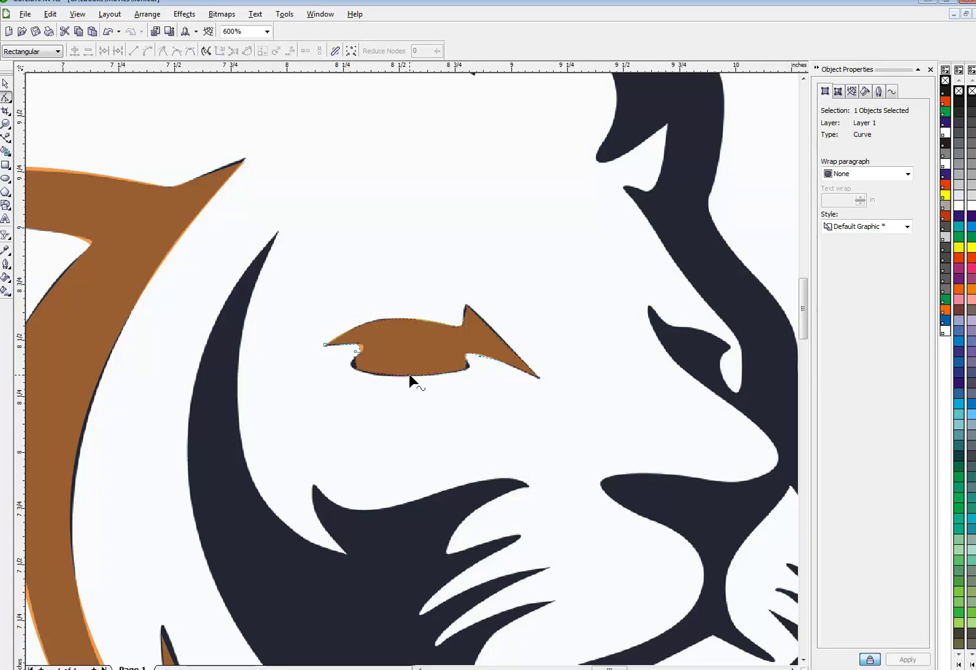
{"action": "left_click", "coordinate": [468, 372]}
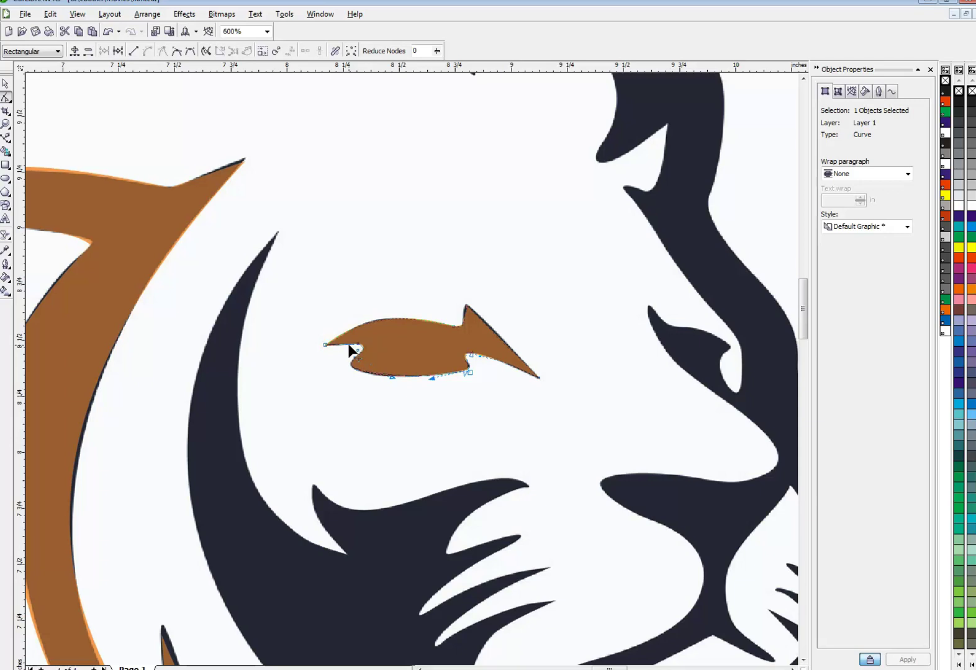
{"action": "left_click", "coordinate": [467, 304]}
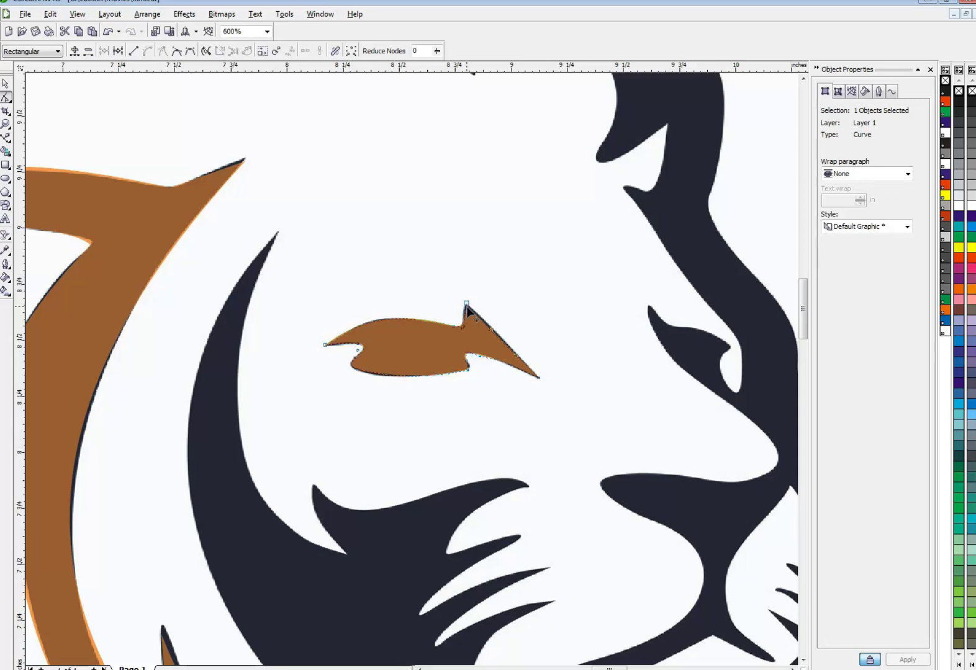
{"action": "left_click", "coordinate": [492, 331]}
Zoom out and move the original lion bitmap to the right of the traced lion.
{"action": "left_click", "coordinate": [6, 82]}
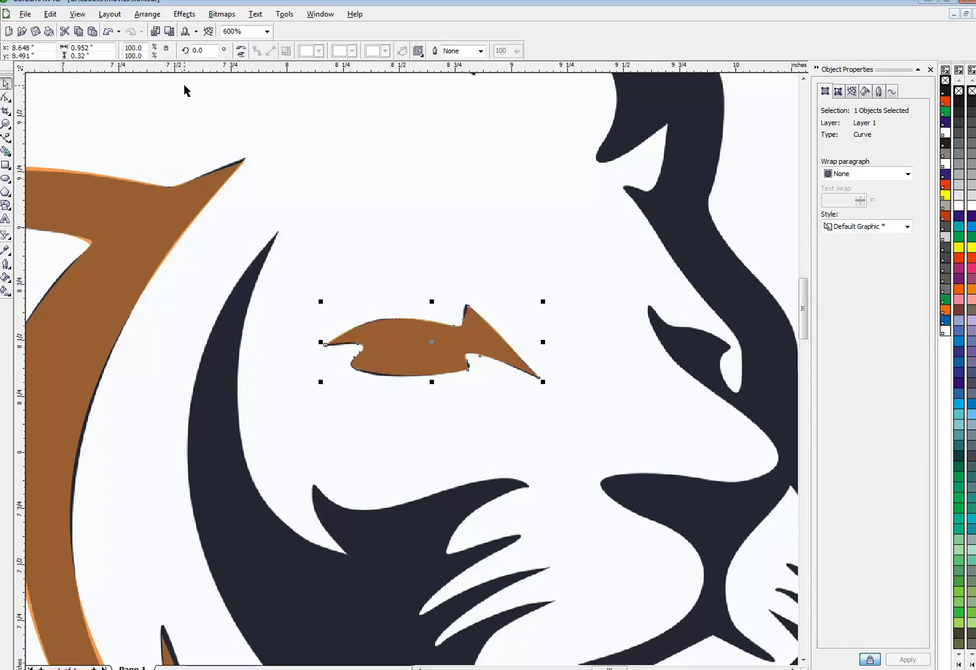
{"action": "key", "text": "F3"}
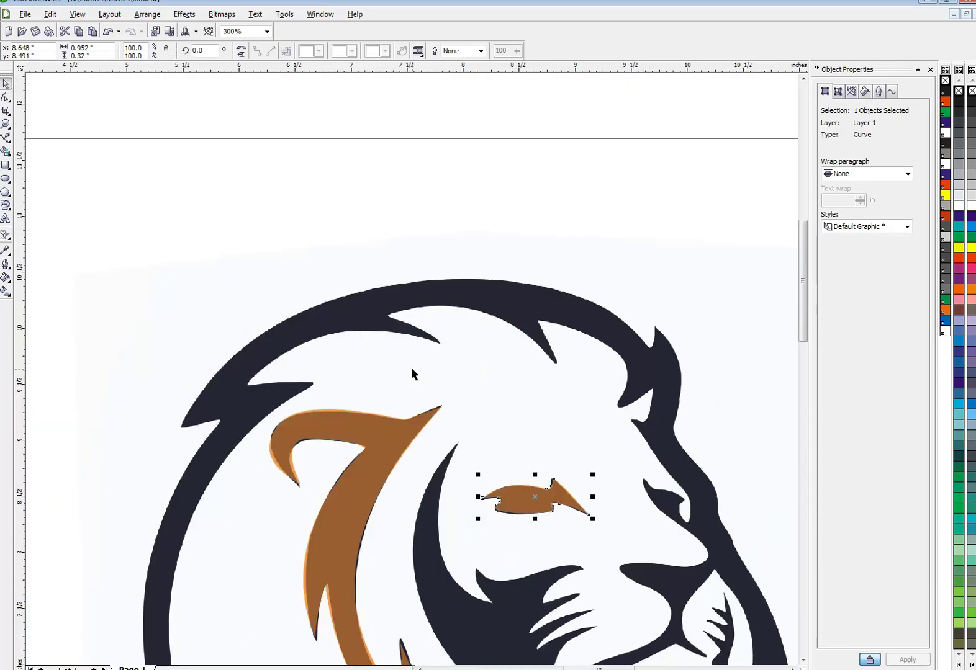
{"action": "scroll", "coordinate": [411, 366], "scroll_direction": "down", "scroll_amount": 1}
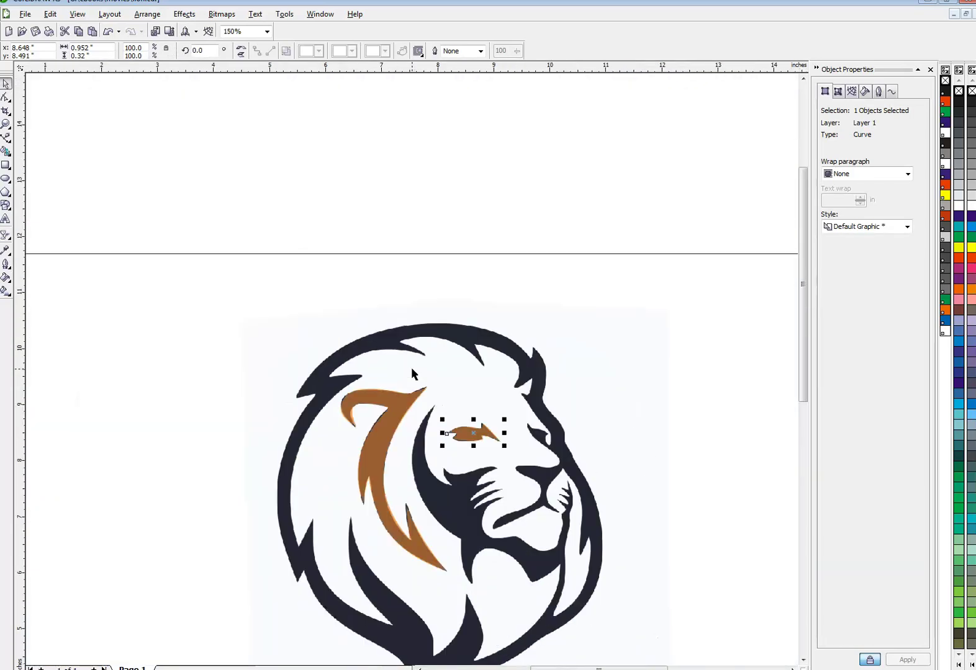
{"action": "scroll", "coordinate": [411, 367], "scroll_direction": "down", "scroll_amount": 1}
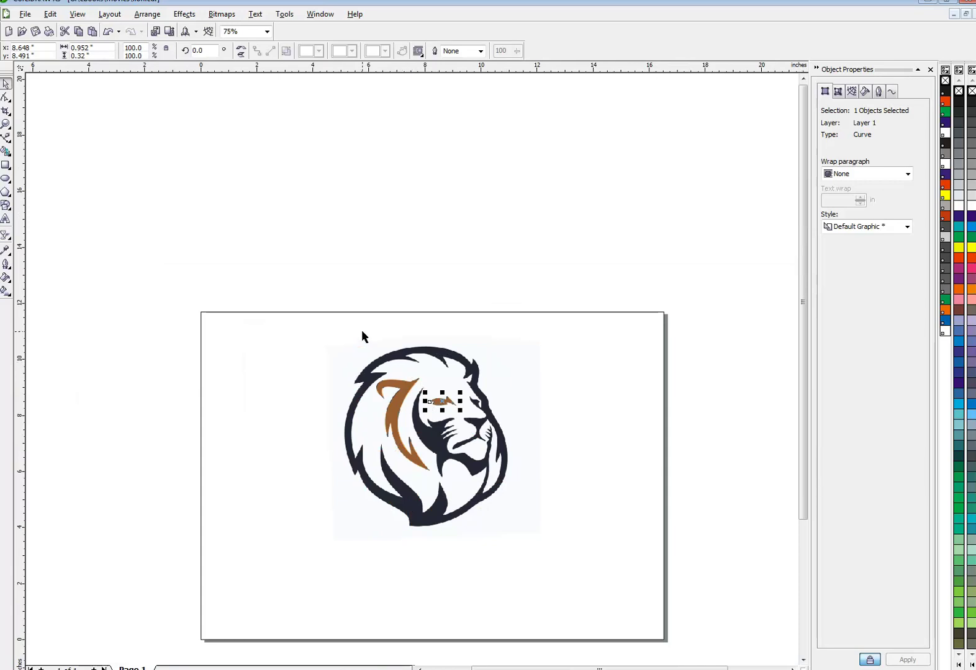
{"action": "left_click", "coordinate": [372, 333]}
{"action": "left_click", "coordinate": [391, 358]}
{"action": "left_click_drag", "start_coordinate": [390, 358], "coordinate": [570, 346]}
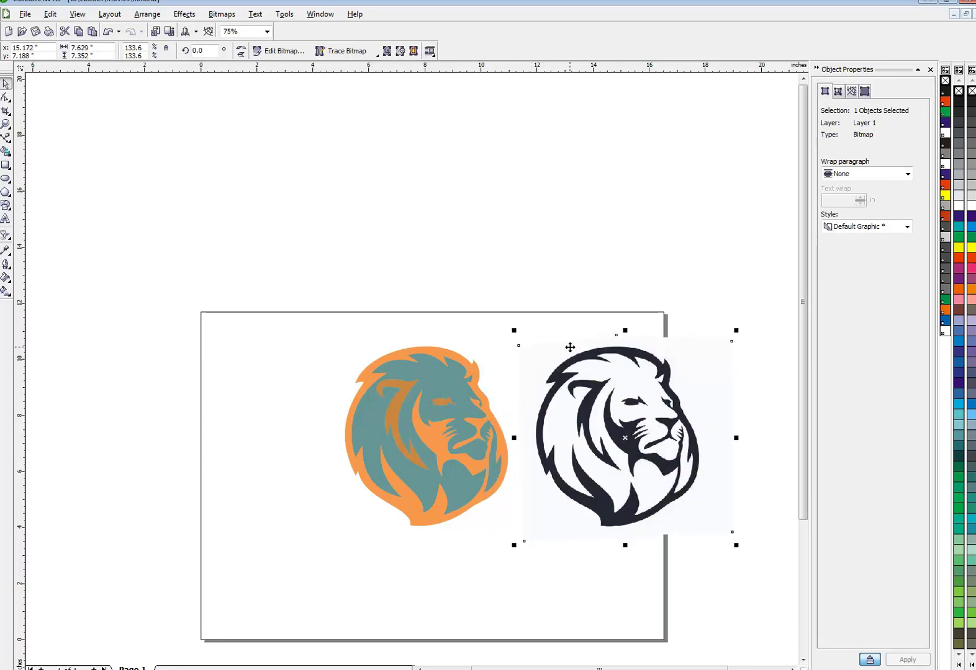
Select all the traced lion shapes and set their transparency type to None.
{"action": "left_click_drag", "start_coordinate": [303, 289], "coordinate": [534, 558]}
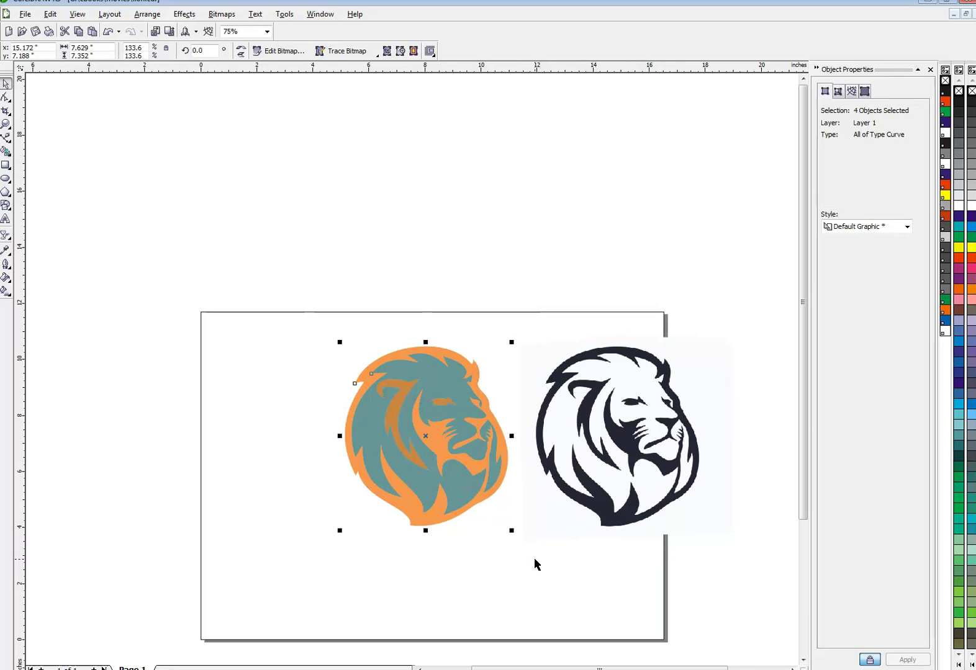
{"action": "left_click", "coordinate": [5, 236]}
{"action": "left_click", "coordinate": [39, 54]}
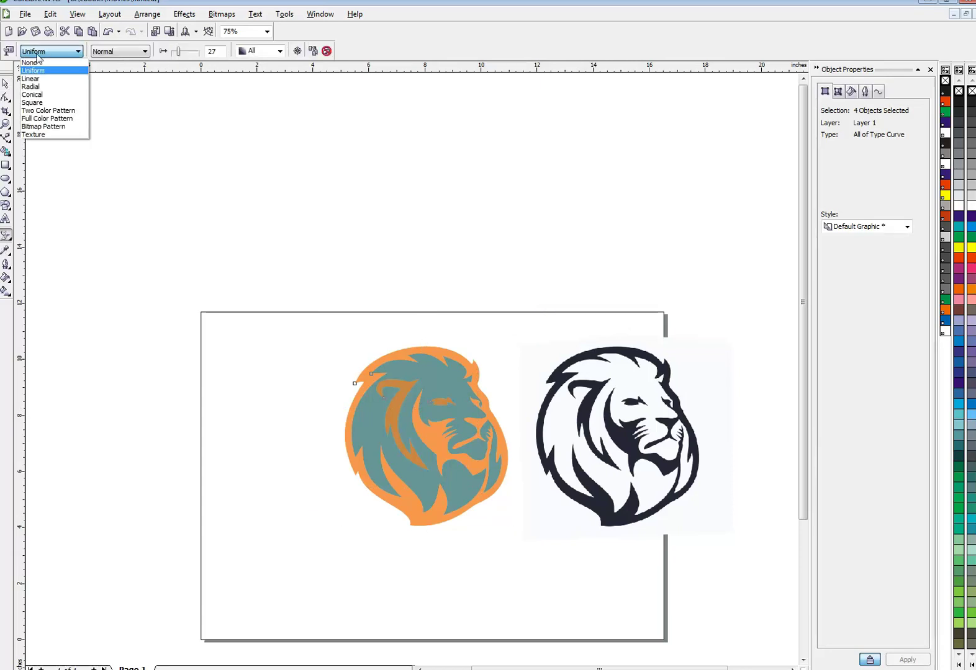
{"action": "left_click", "coordinate": [32, 62]}
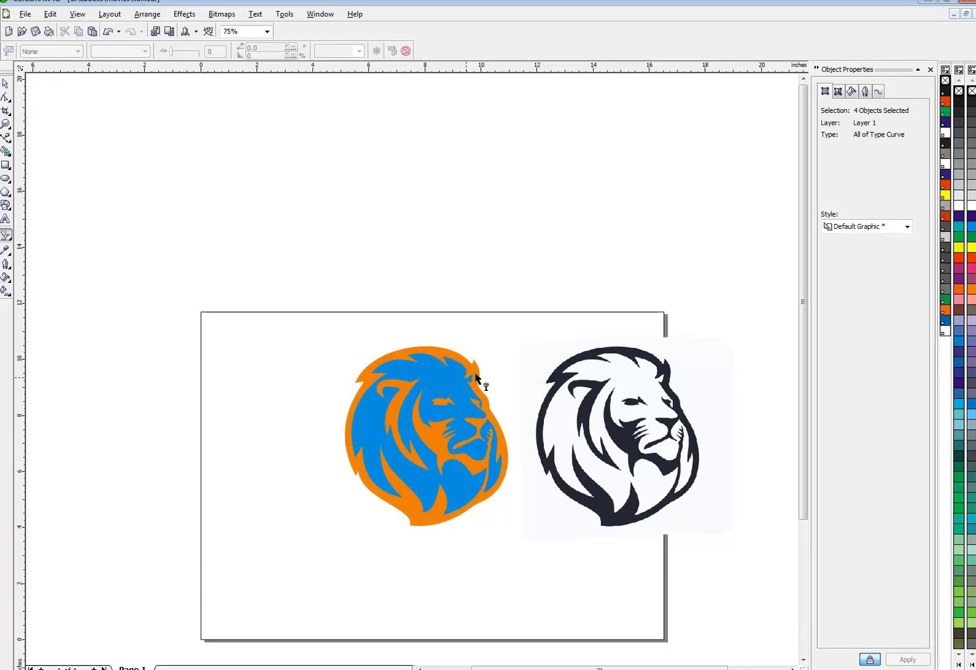
{"action": "left_click", "coordinate": [447, 380]}
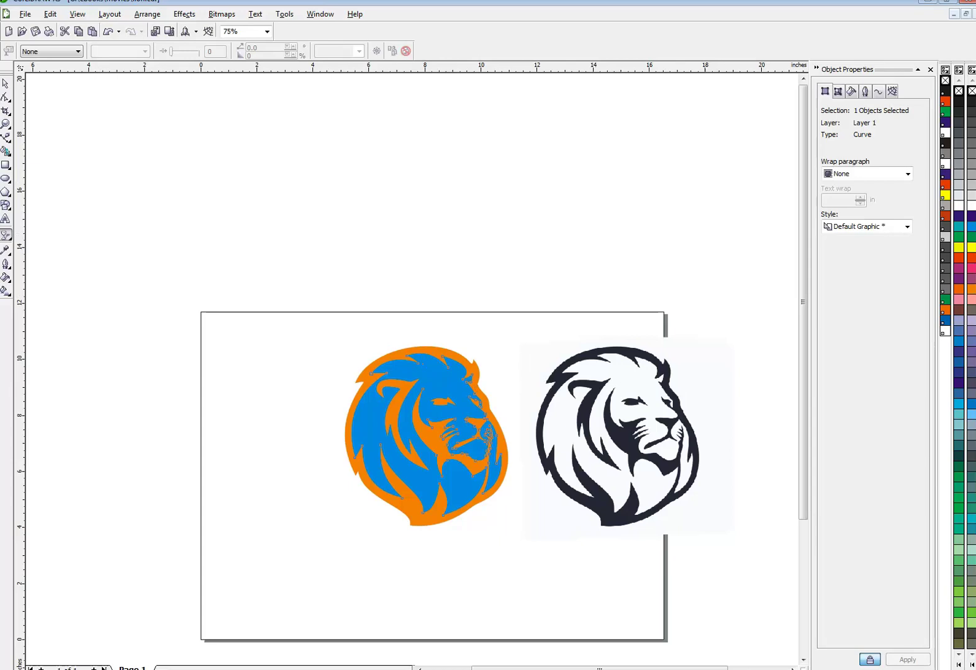
{"action": "left_click", "coordinate": [6, 84]}
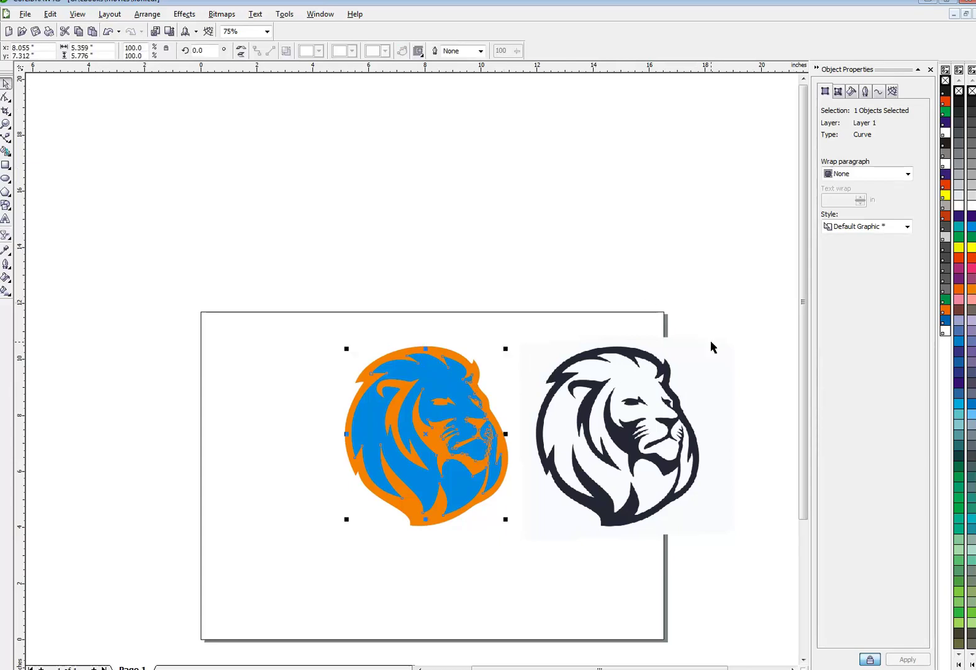
Zoom in on both lions and fill the traced outer lion shape black.
{"action": "key", "text": "z"}
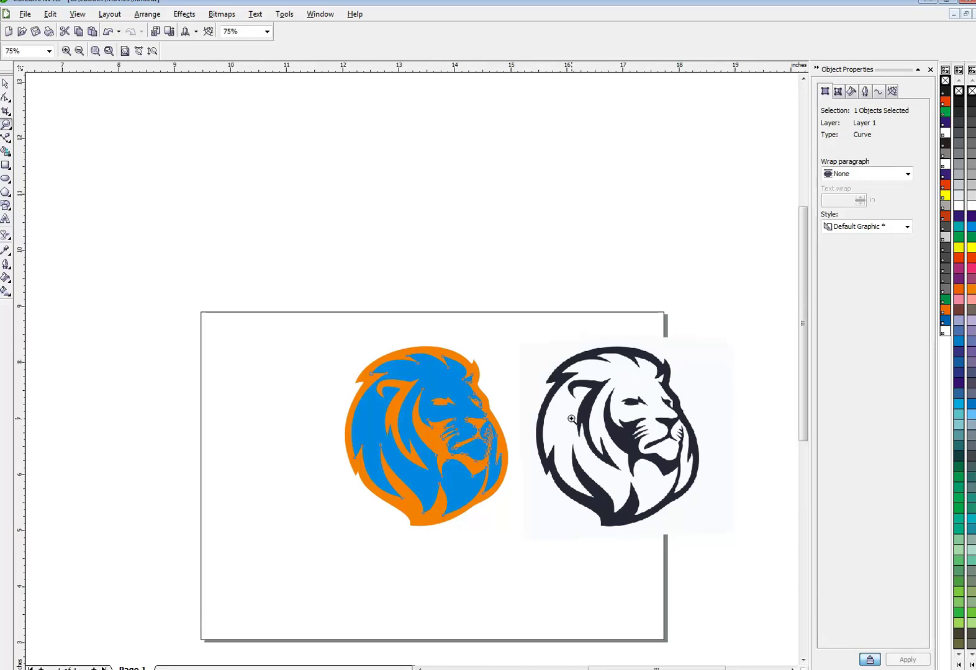
{"action": "left_click", "coordinate": [568, 413]}
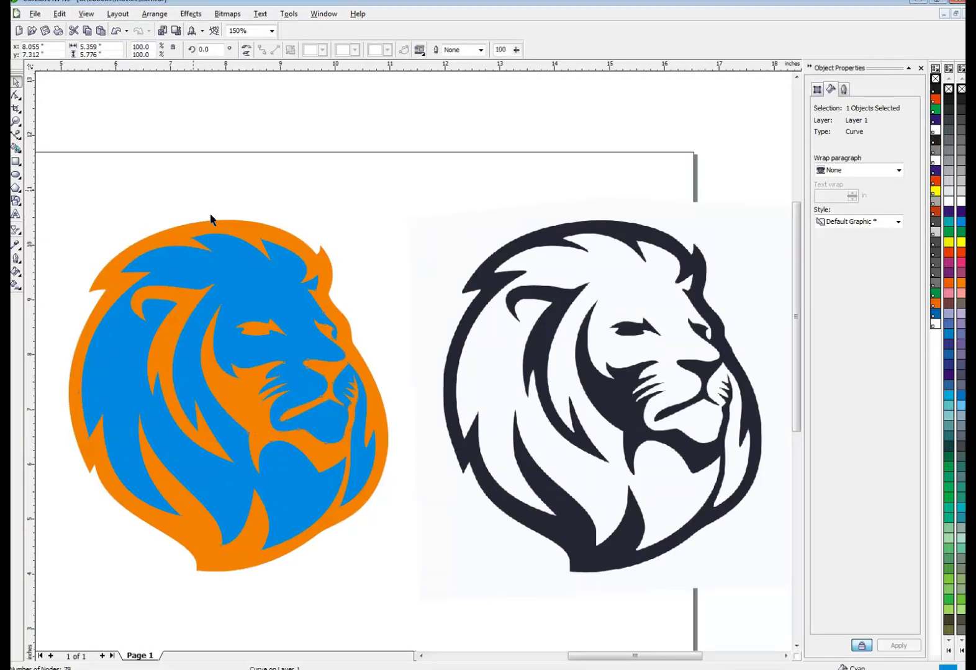
{"action": "left_click", "coordinate": [218, 224]}
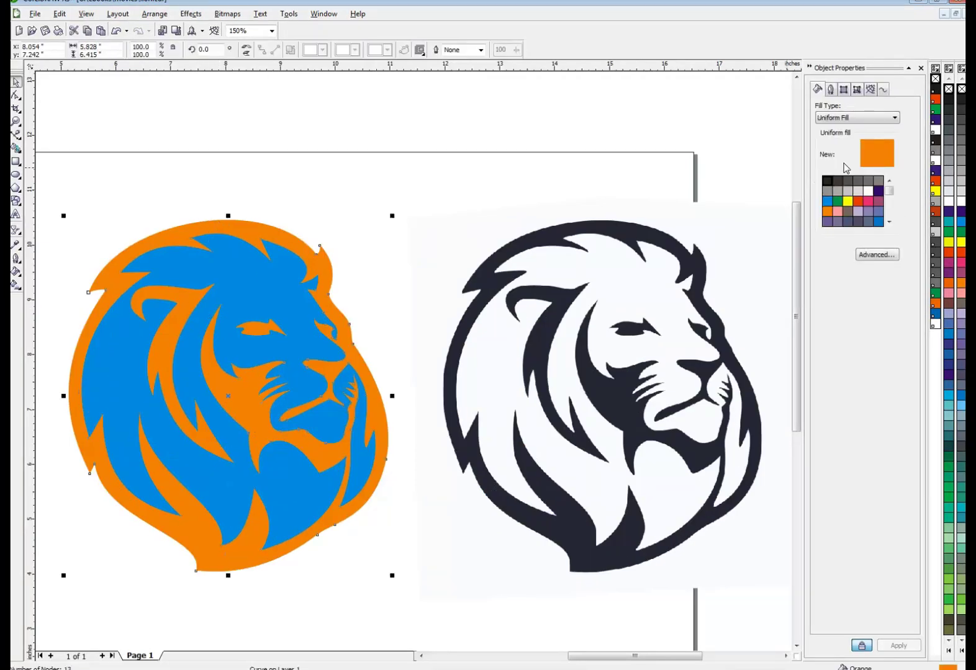
{"action": "left_click", "coordinate": [961, 98]}
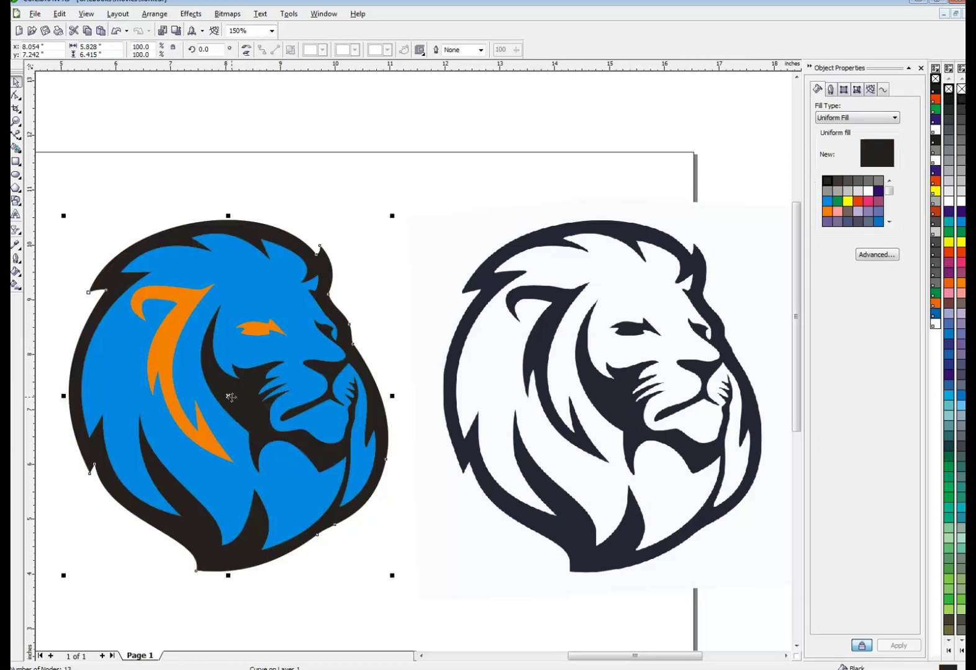
{"action": "left_click_drag", "start_coordinate": [228, 396], "coordinate": [443, 184]}
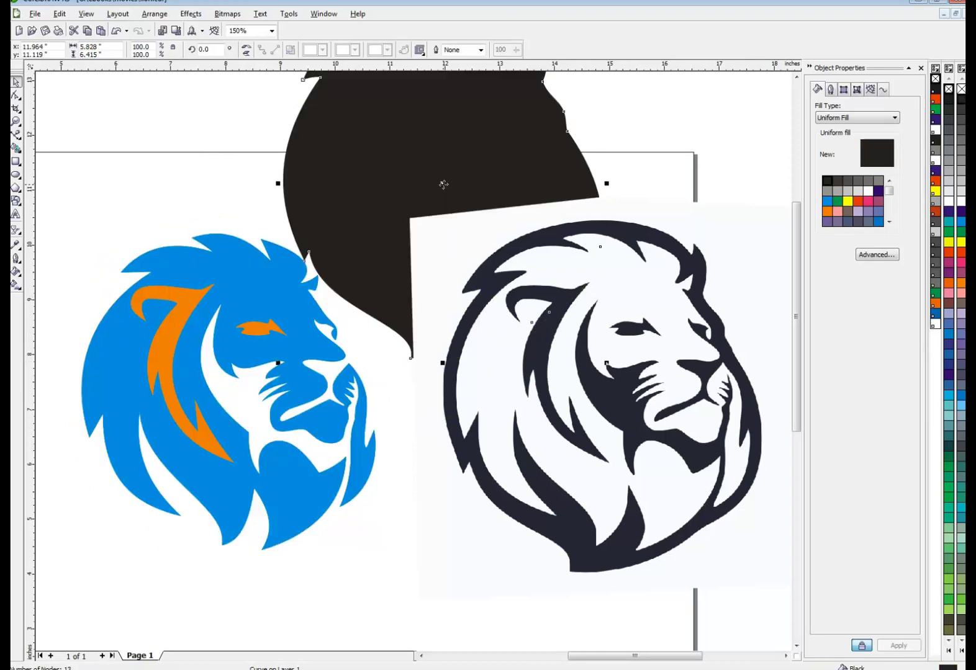
{"action": "key", "text": "ctrl+z"}
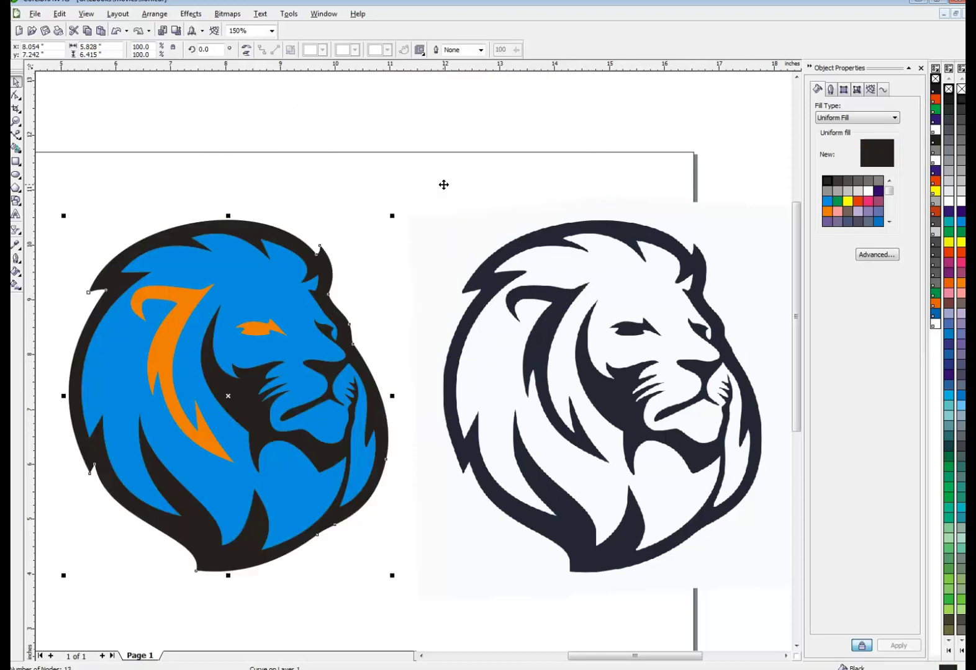
Fill the blue face shape white, and the orange mane streak and eyebrow black.
{"action": "left_click", "coordinate": [191, 275]}
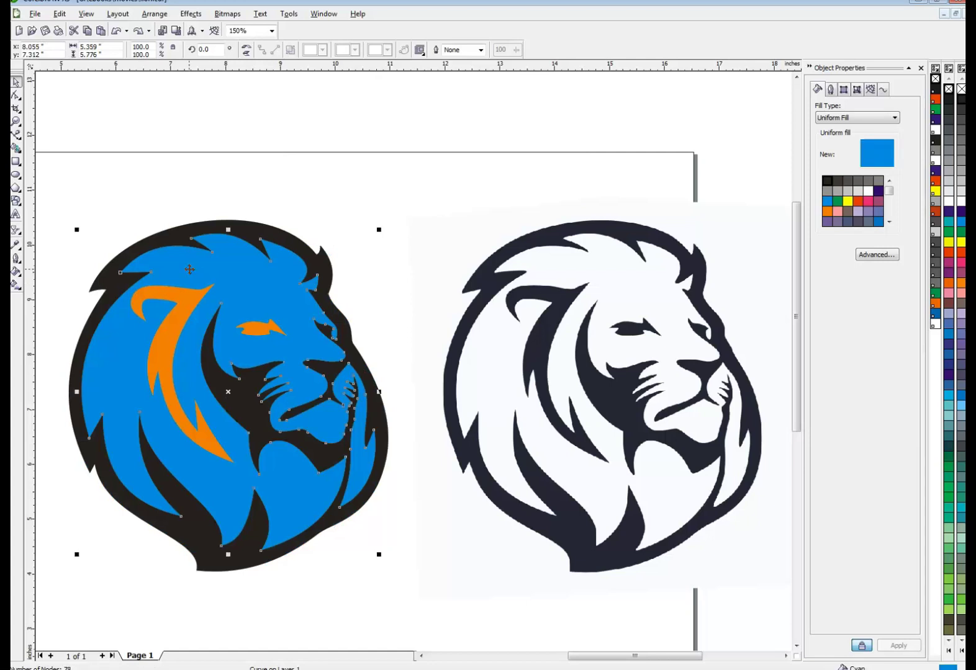
{"action": "left_click", "coordinate": [961, 202]}
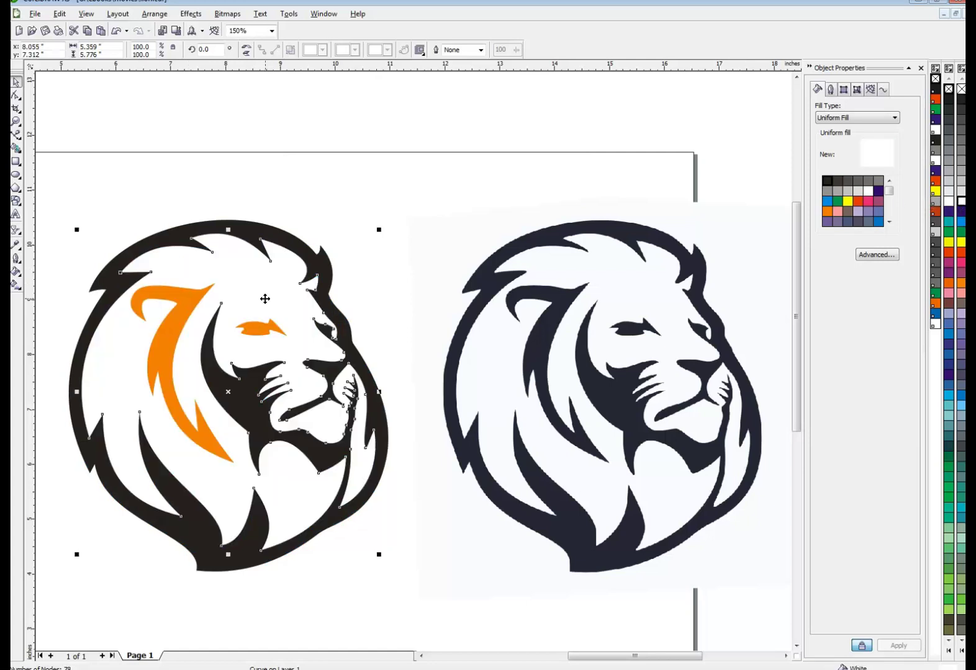
{"action": "left_click", "coordinate": [175, 299]}
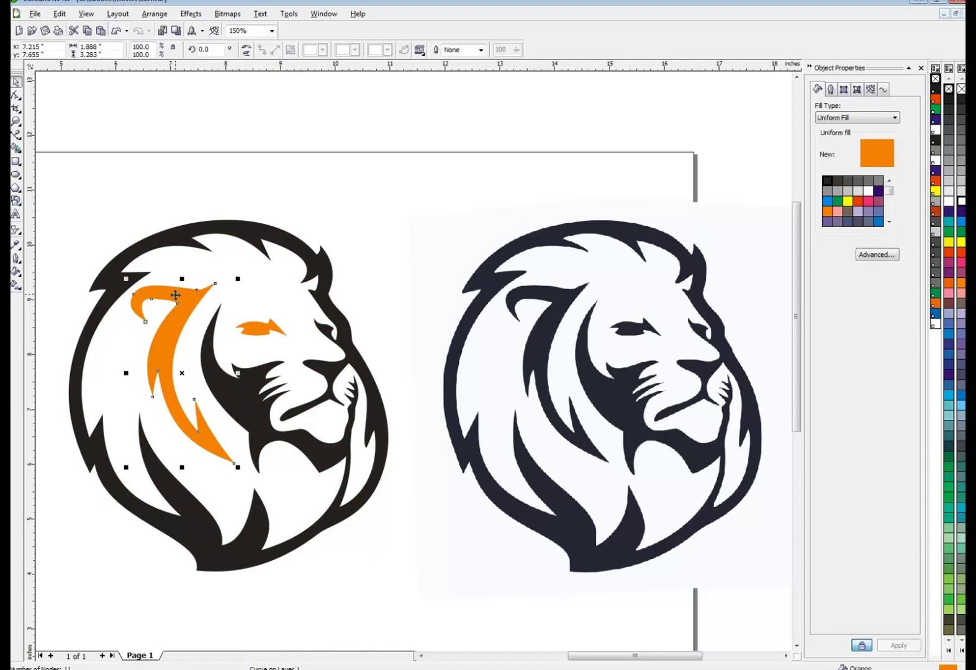
{"action": "left_click", "coordinate": [258, 329], "text": "shift"}
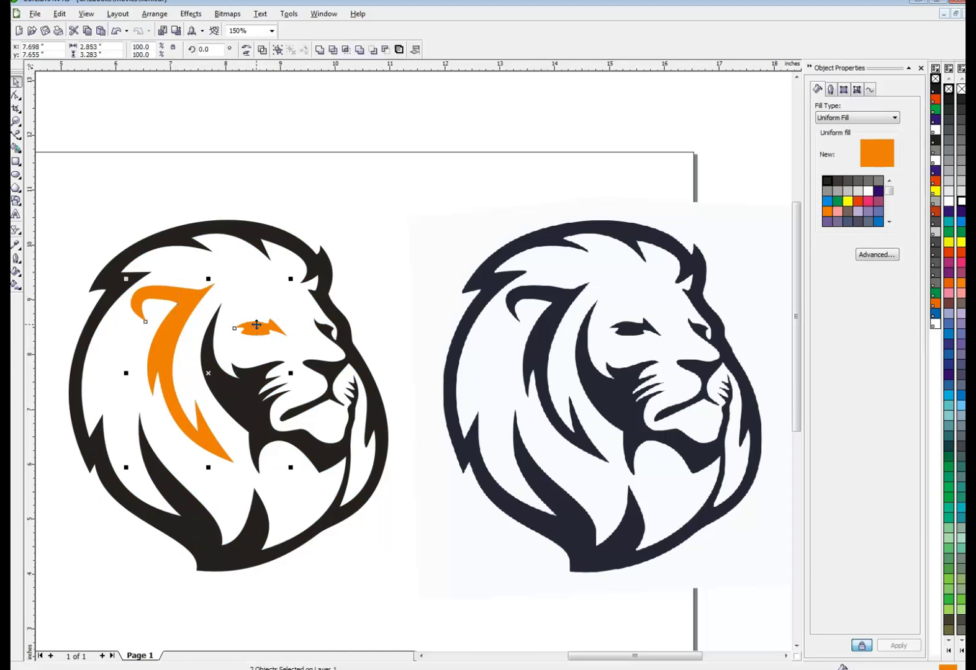
{"action": "left_click", "coordinate": [962, 101]}
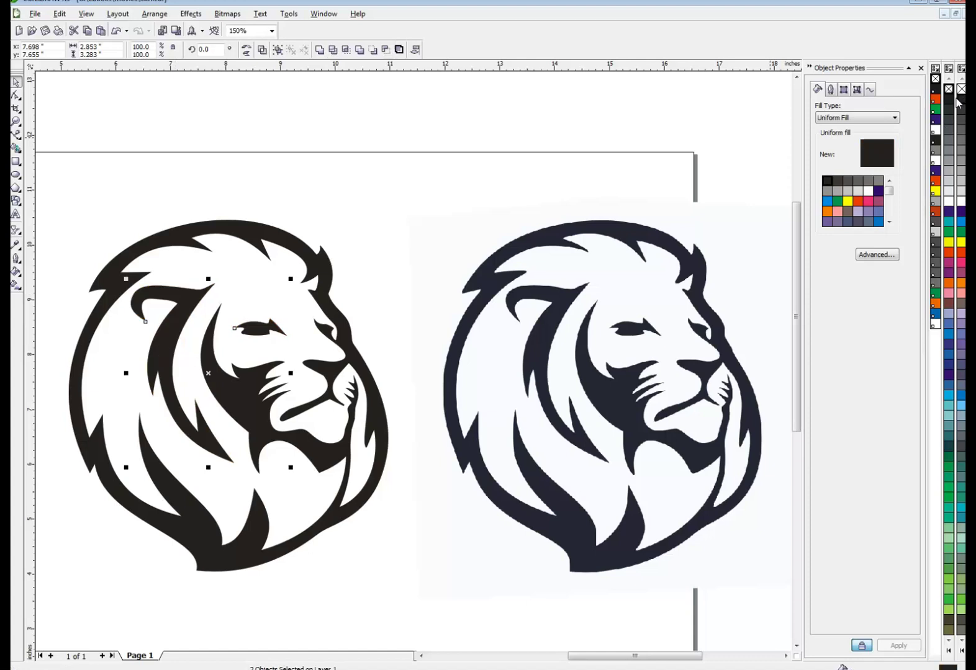
Use the Shape tool to inspect the inner mane curve's nodes and the outer black lion shape.
{"action": "left_click", "coordinate": [373, 130]}
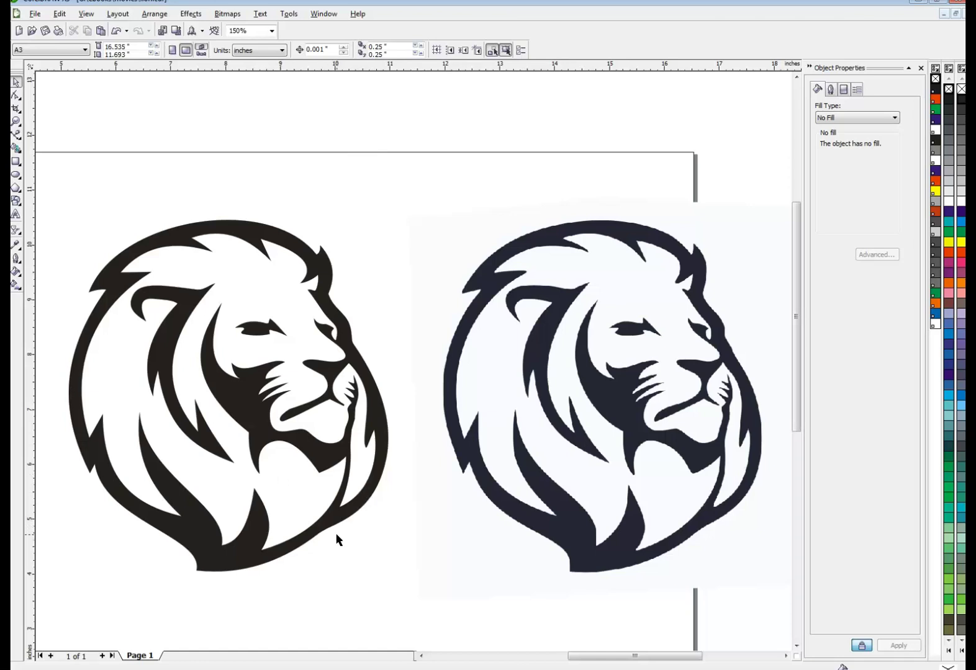
{"action": "key", "text": "F10"}
{"action": "left_click", "coordinate": [211, 439]}
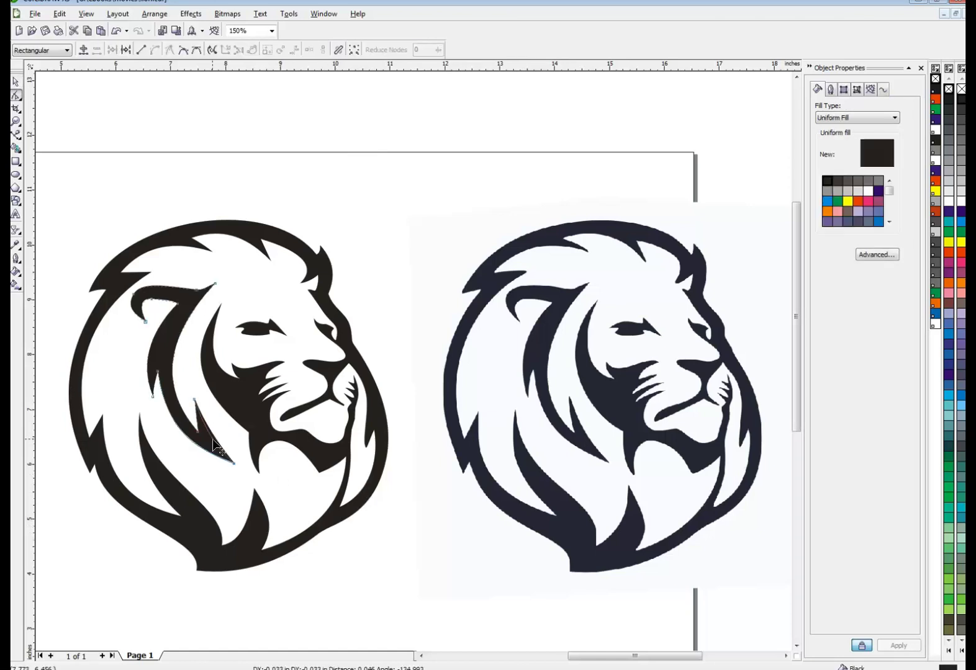
{"action": "left_click", "coordinate": [217, 536]}
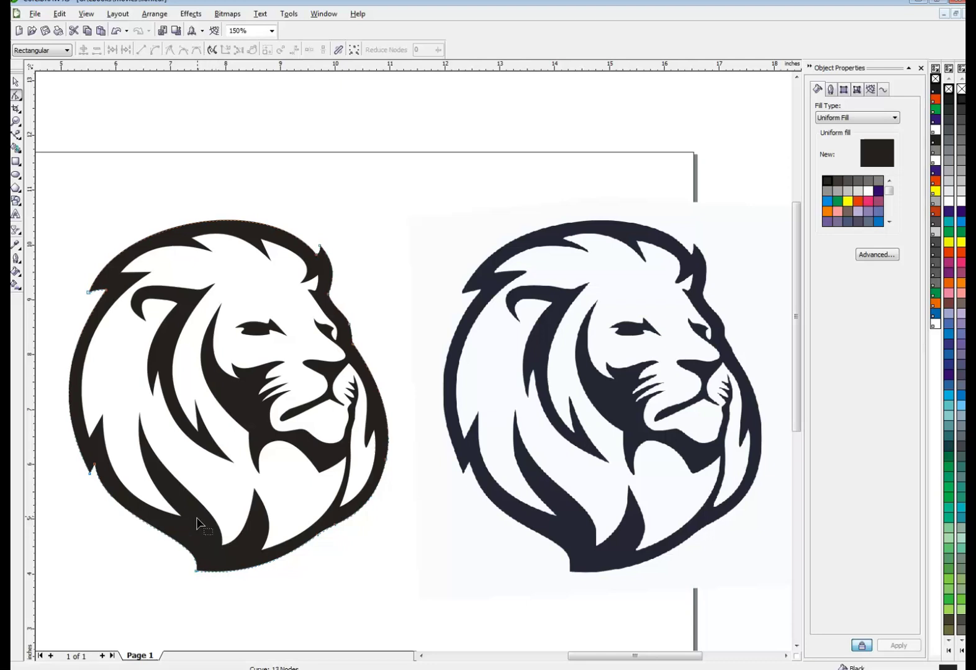
Nudge a node on the white mane-and-face shape so its edge follows the black outline.
{"action": "left_click", "coordinate": [18, 95]}
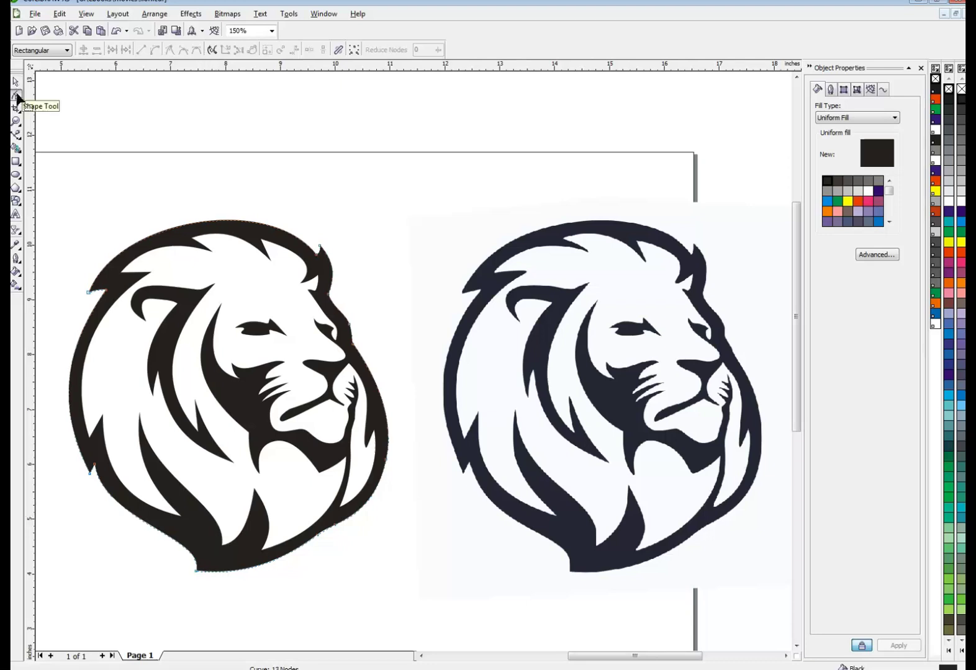
{"action": "left_click", "coordinate": [138, 273]}
{"action": "left_click_drag", "start_coordinate": [138, 273], "coordinate": [139, 273]}
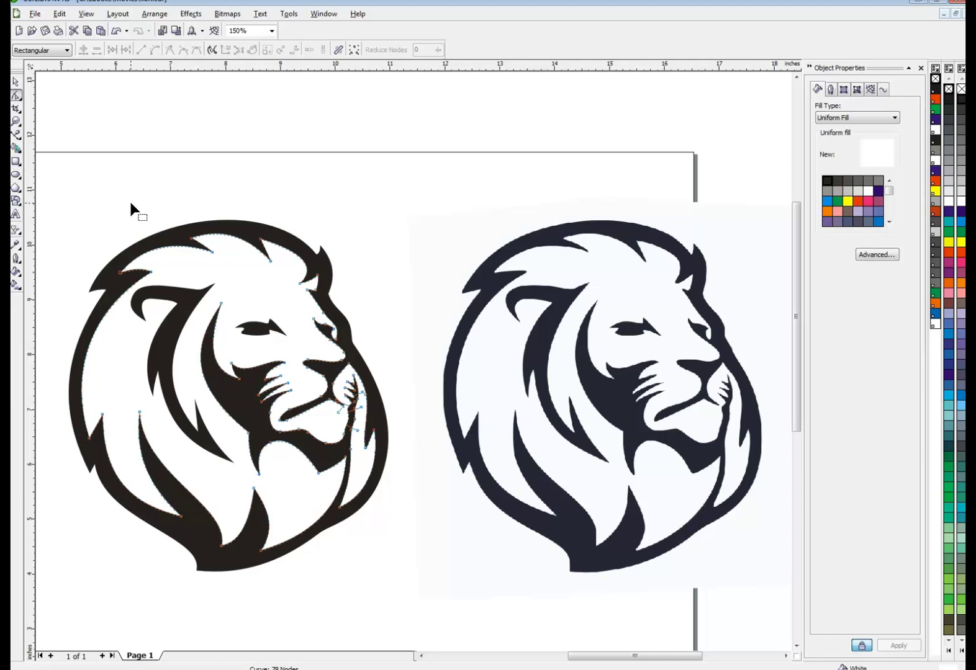
{"action": "left_click", "coordinate": [192, 249]}
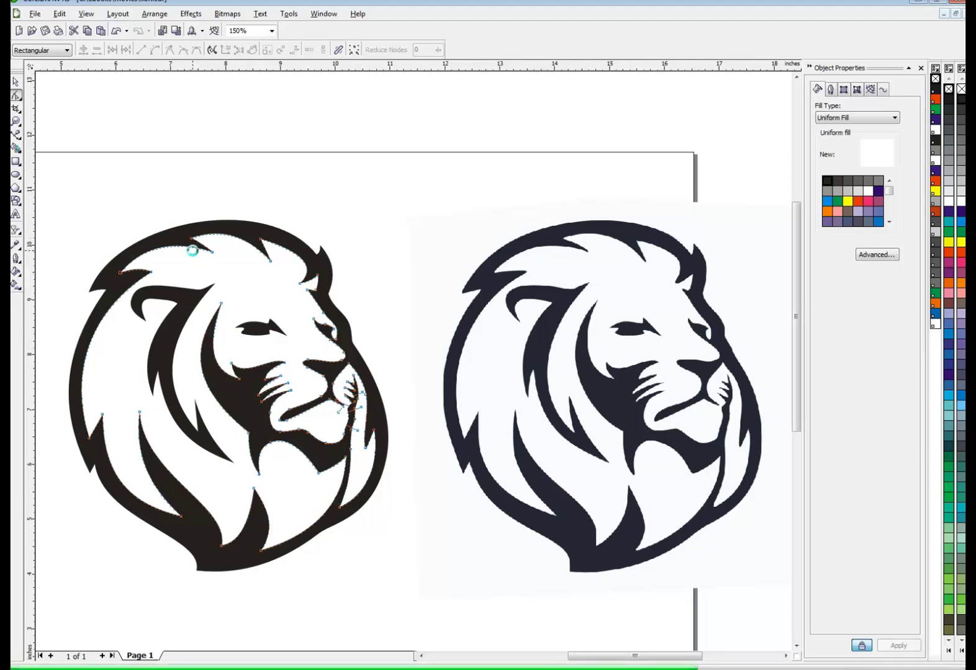